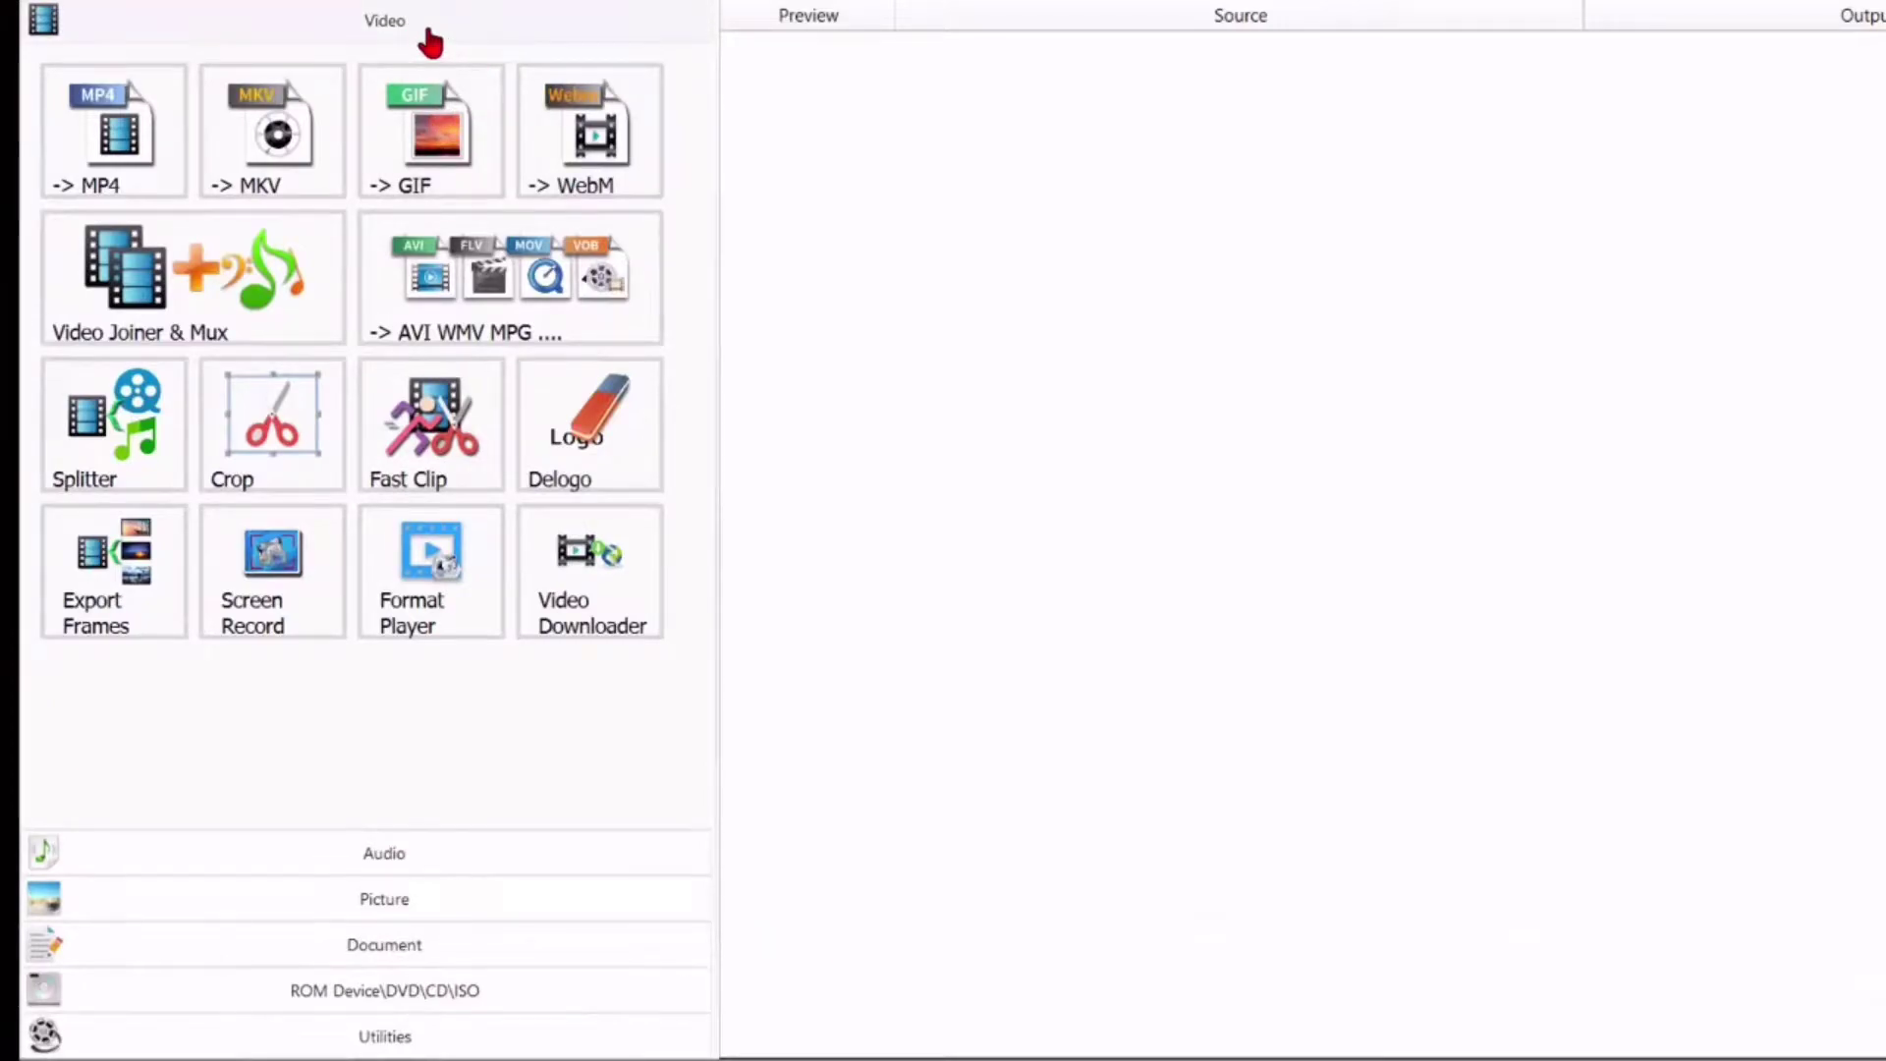
- Look through the tools in the Audio, Picture, Document, ROM Device and Utilities categories, and return to the Video category
click(451, 854)
click(420, 905)
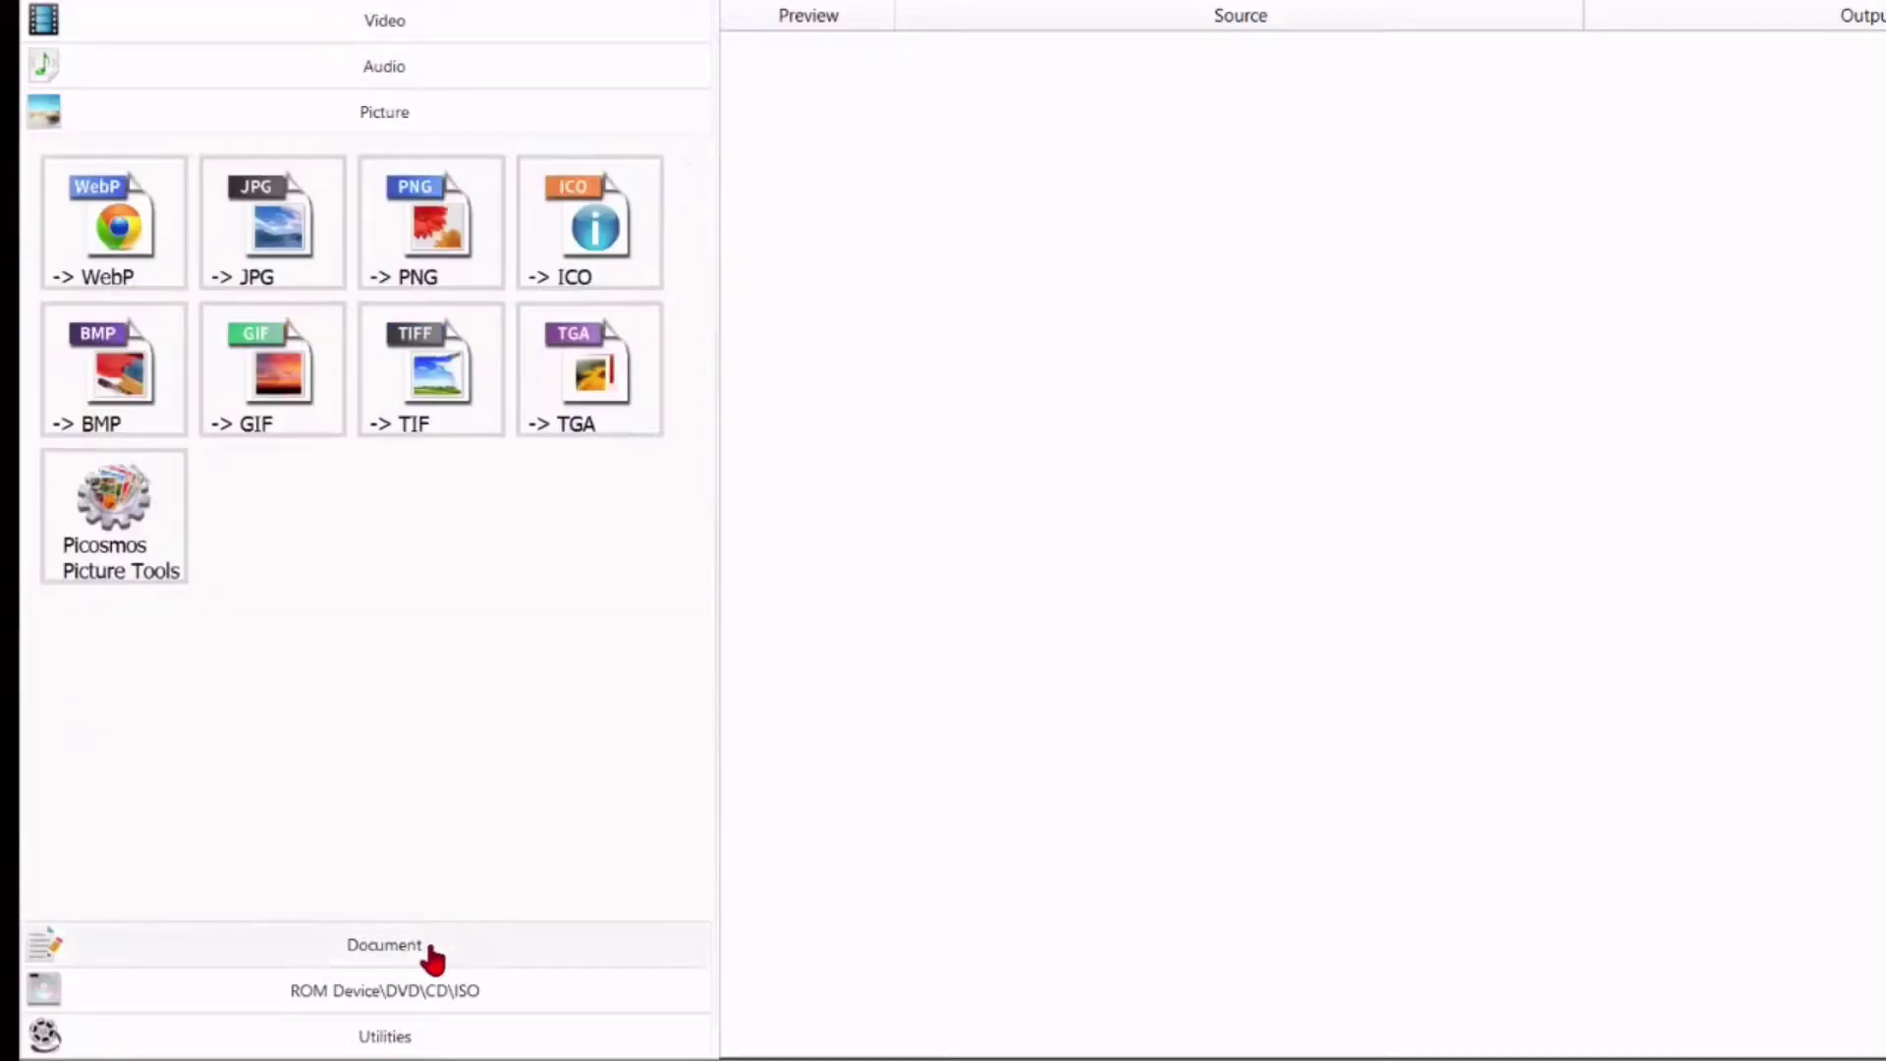
click(429, 945)
click(426, 1004)
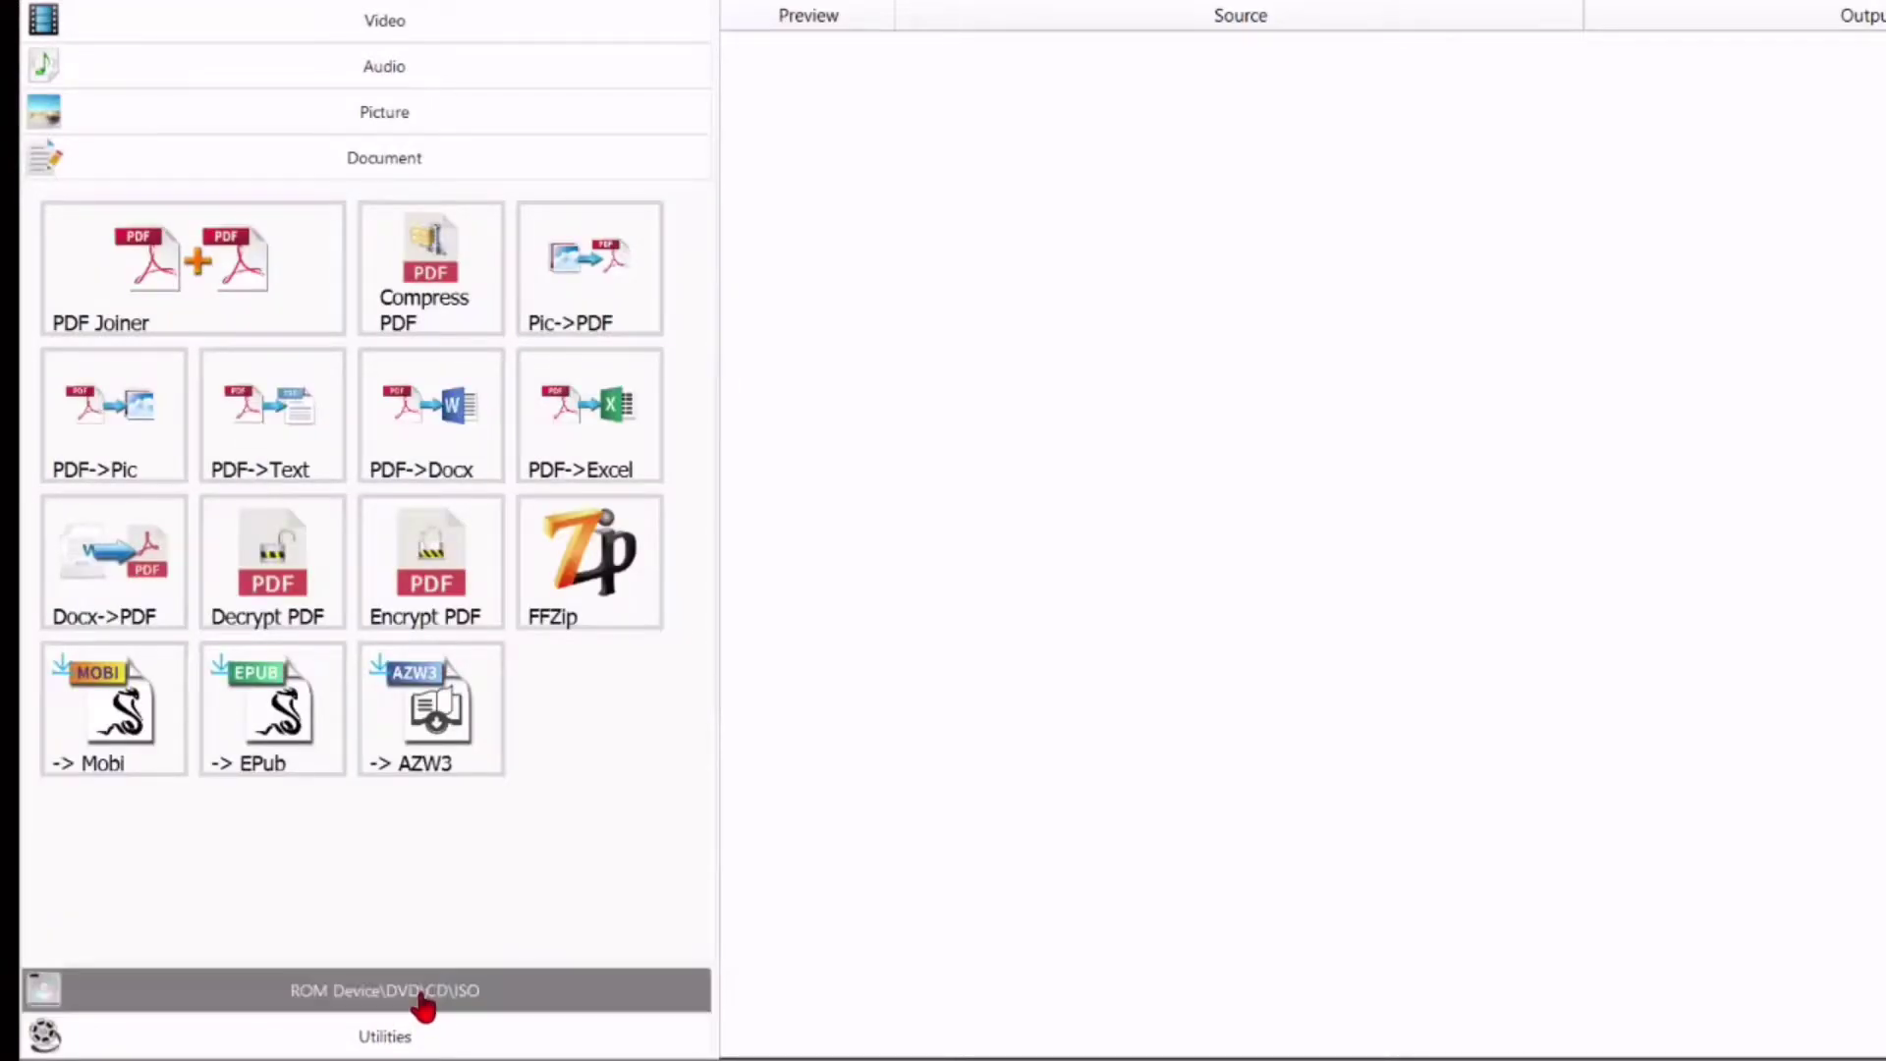
click(410, 1033)
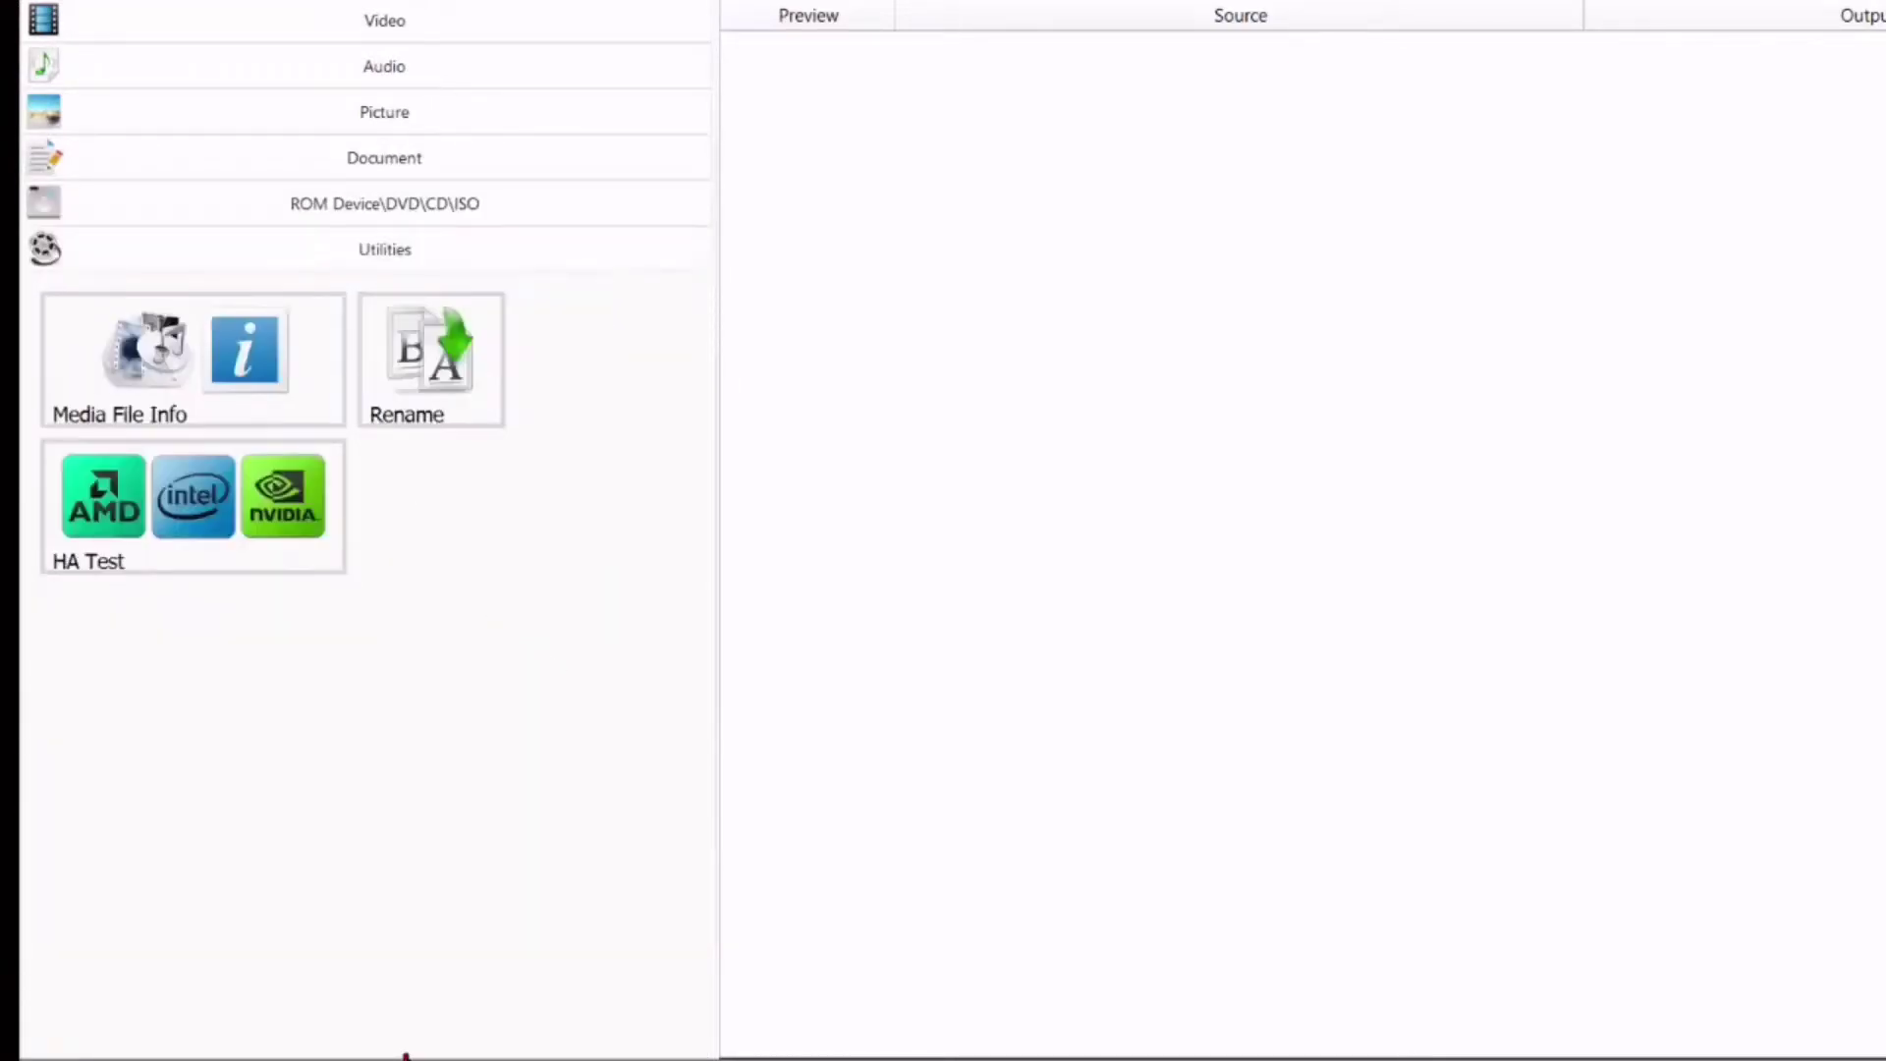
click(444, 23)
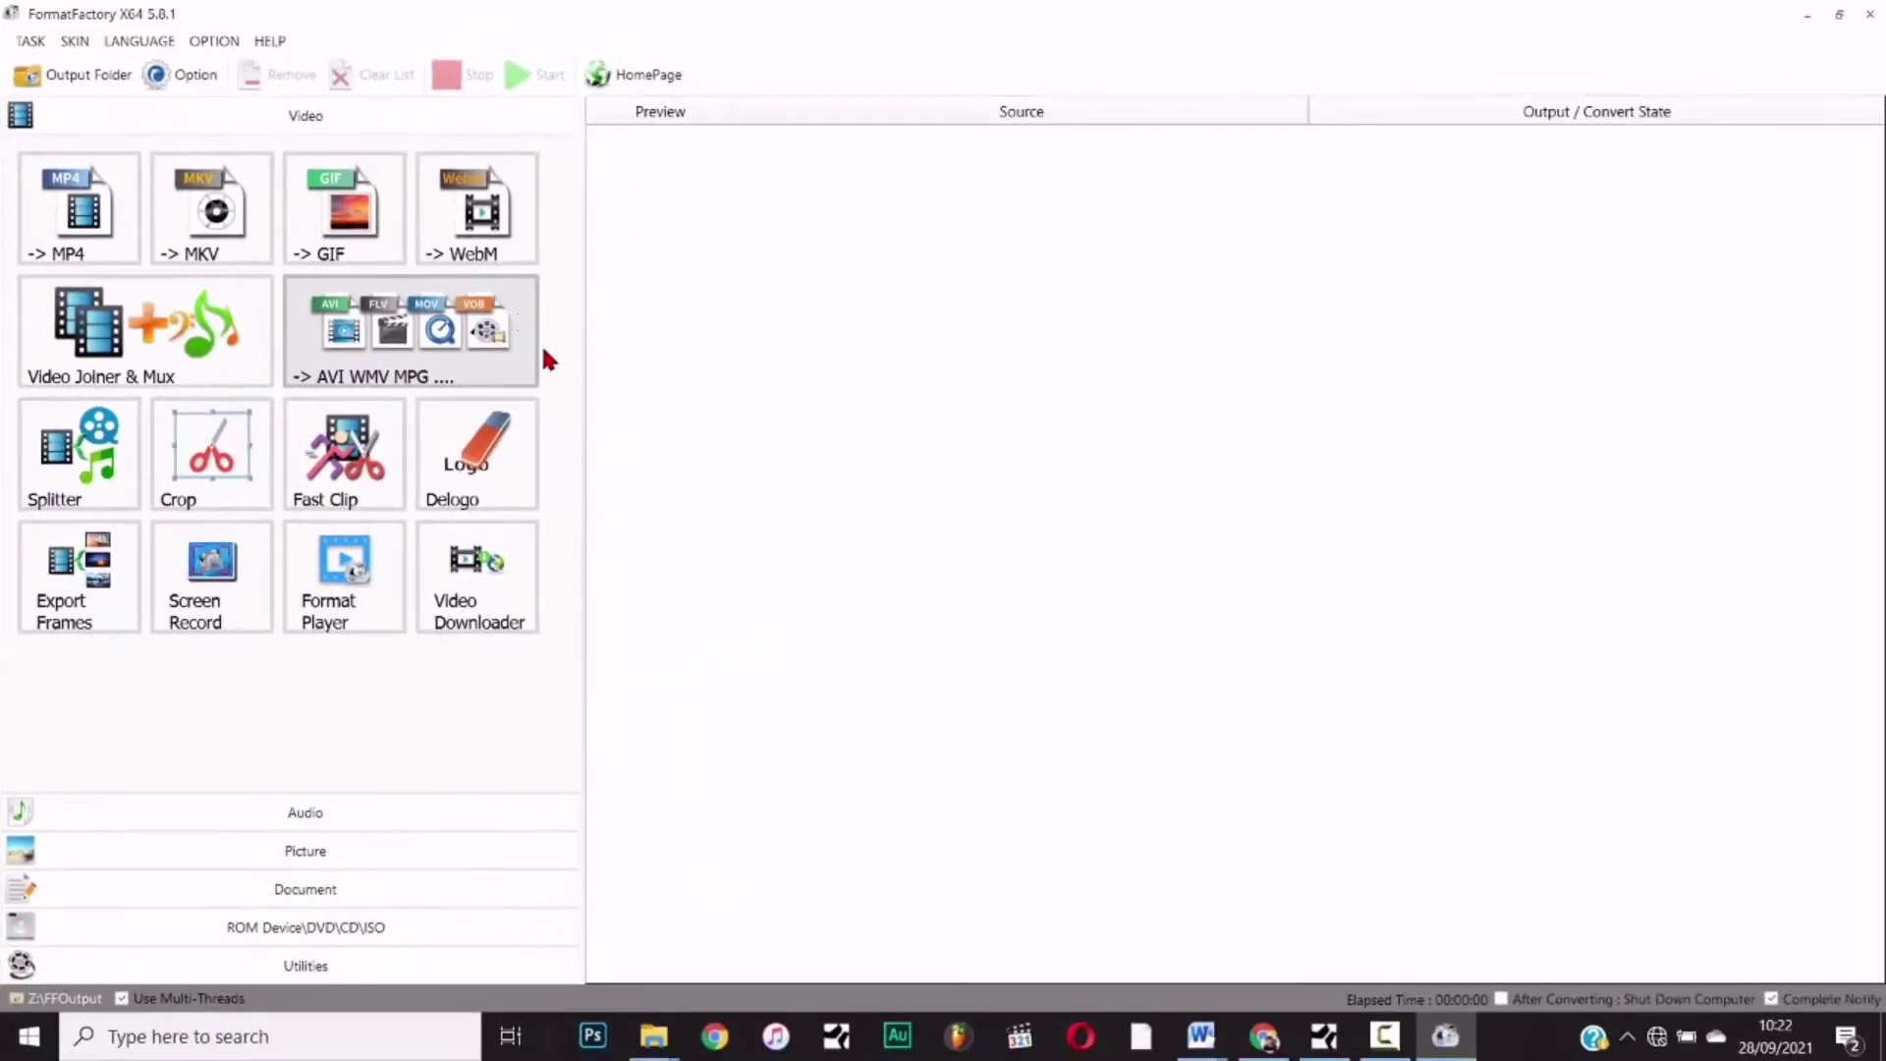
- Switch to File Explorer and check the file type and size of the "Suud minum yan" video on drive Z:
mouse_move(653, 1036)
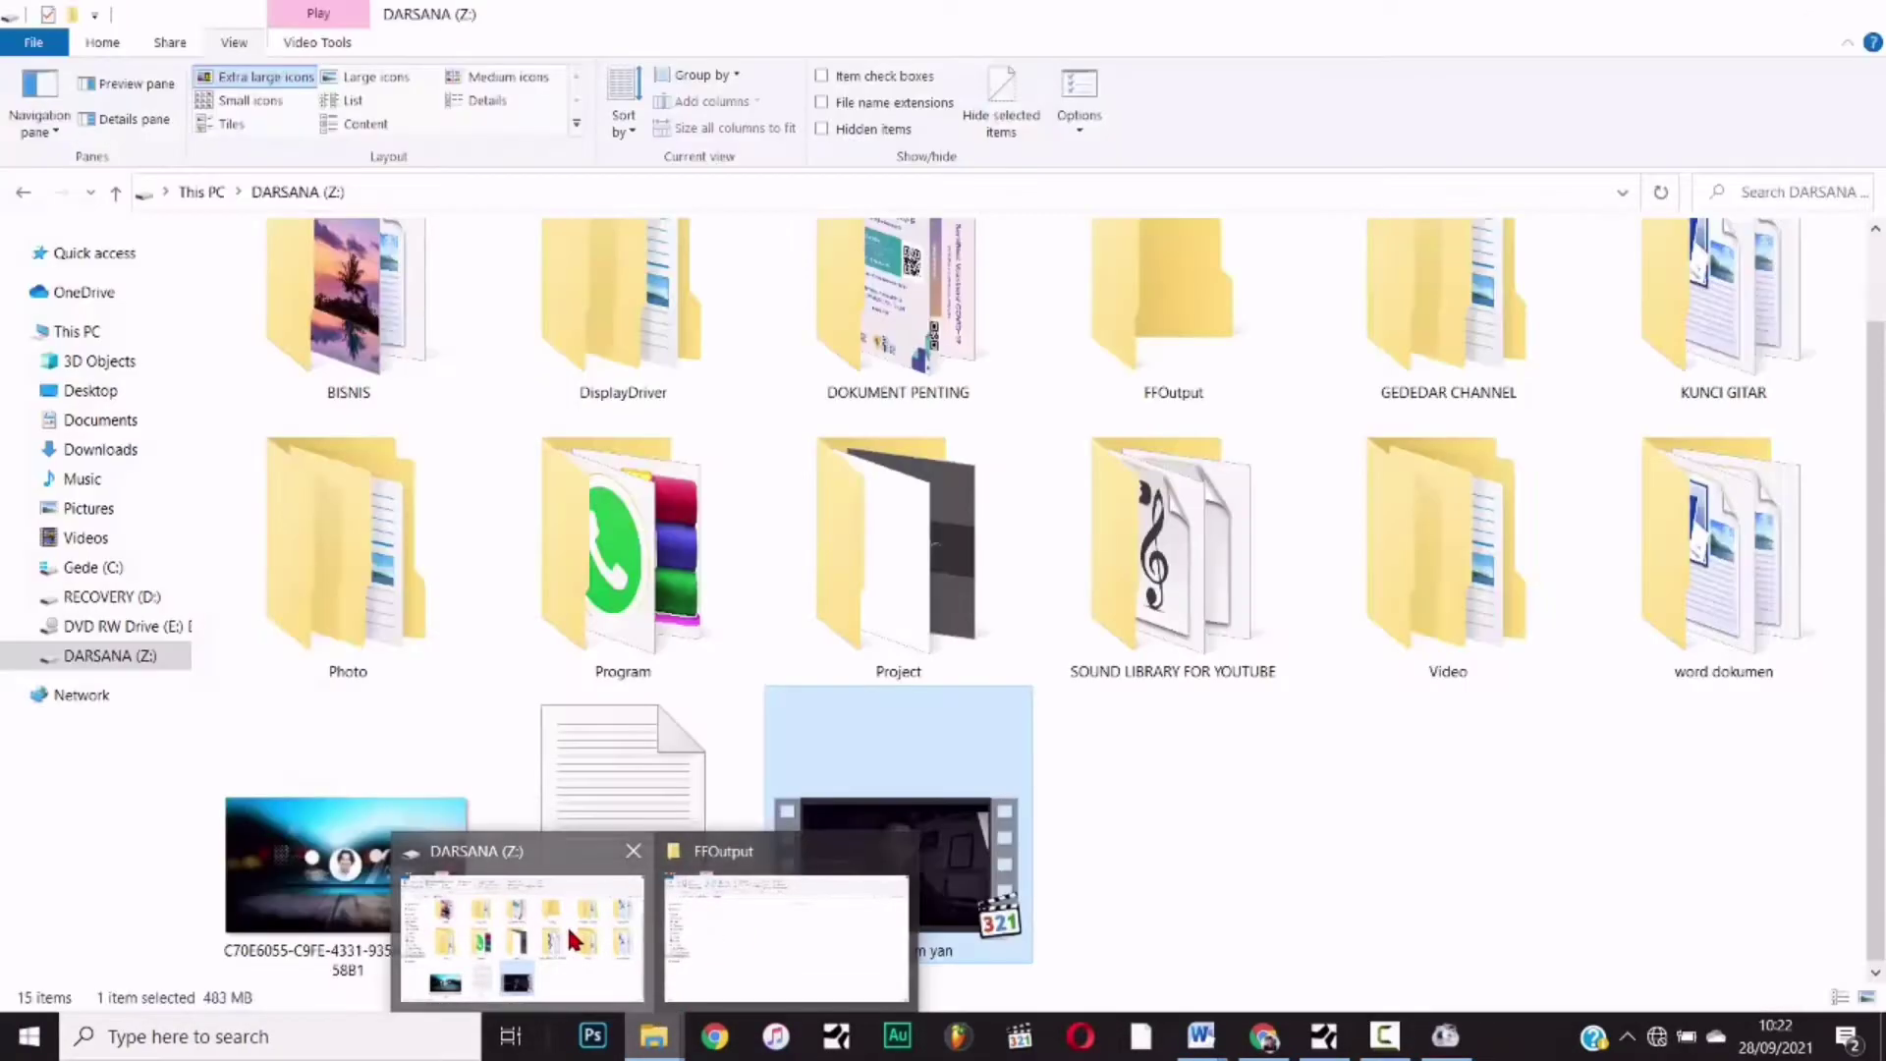
click(568, 924)
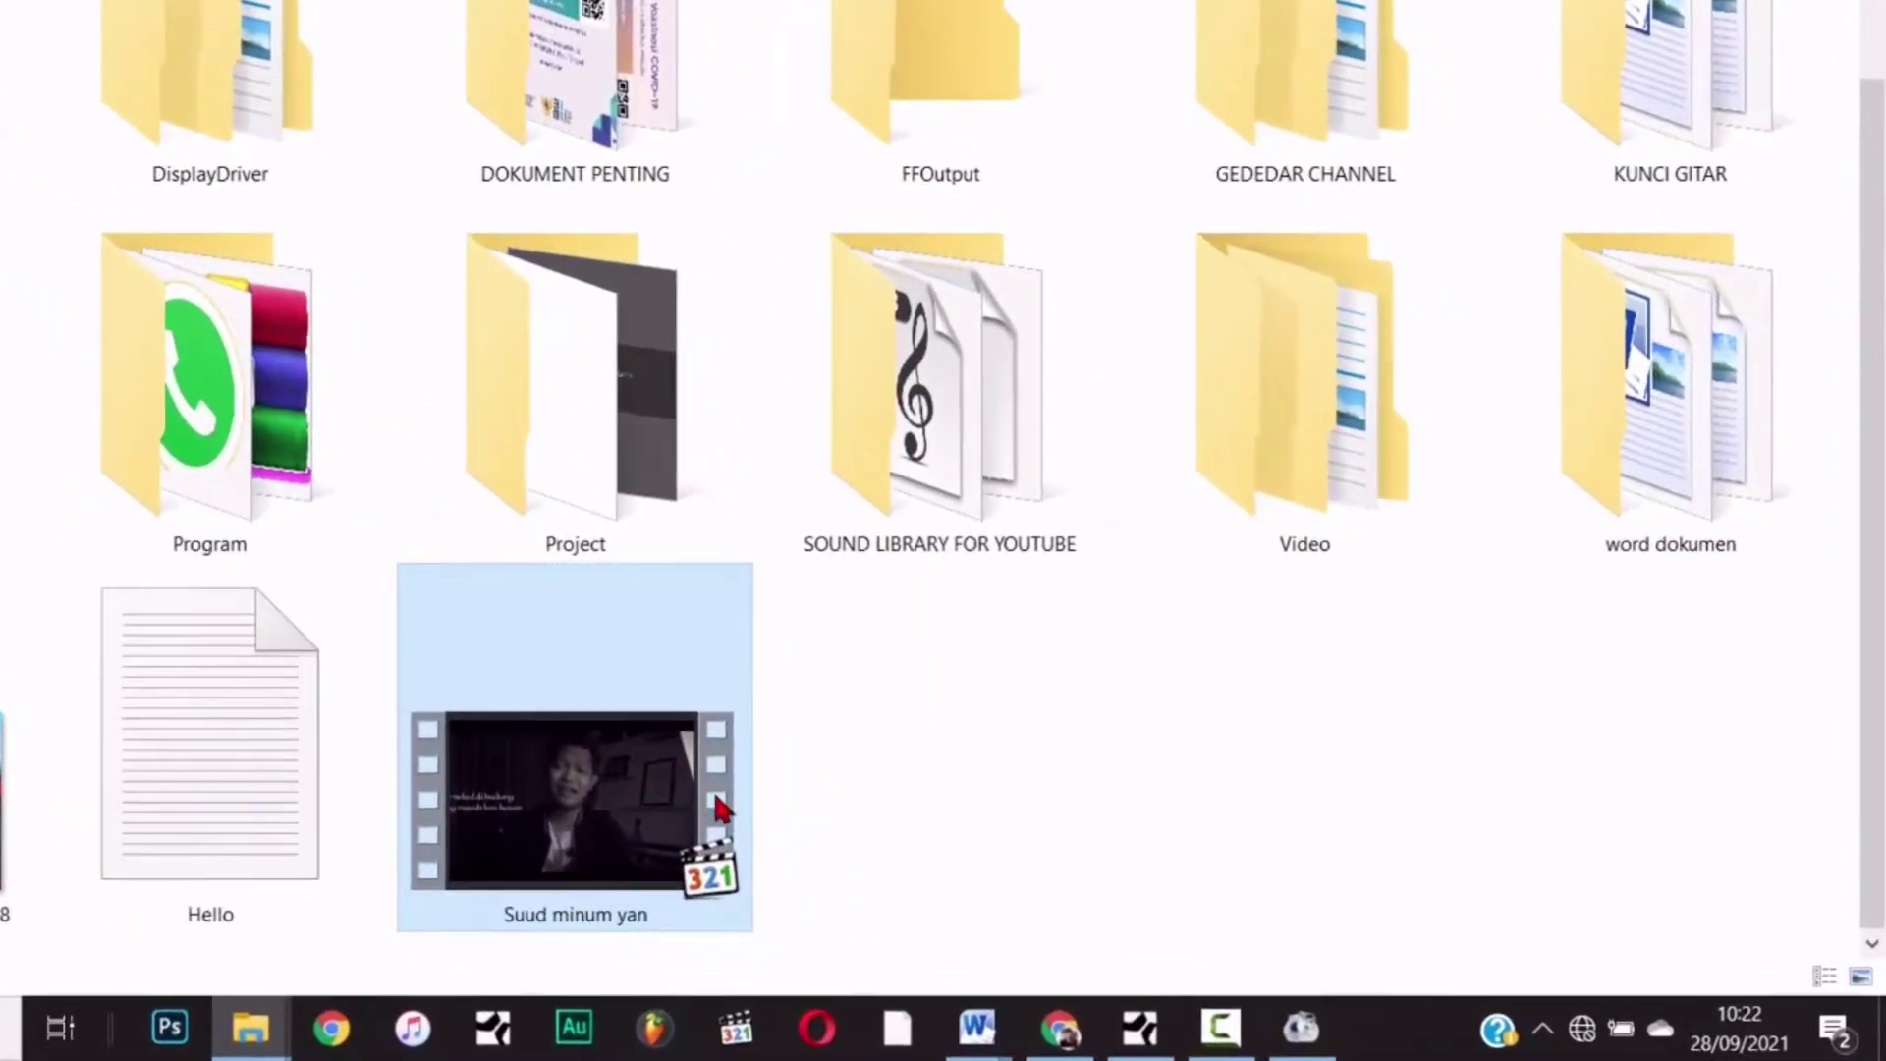
right_click(958, 864)
click(737, 737)
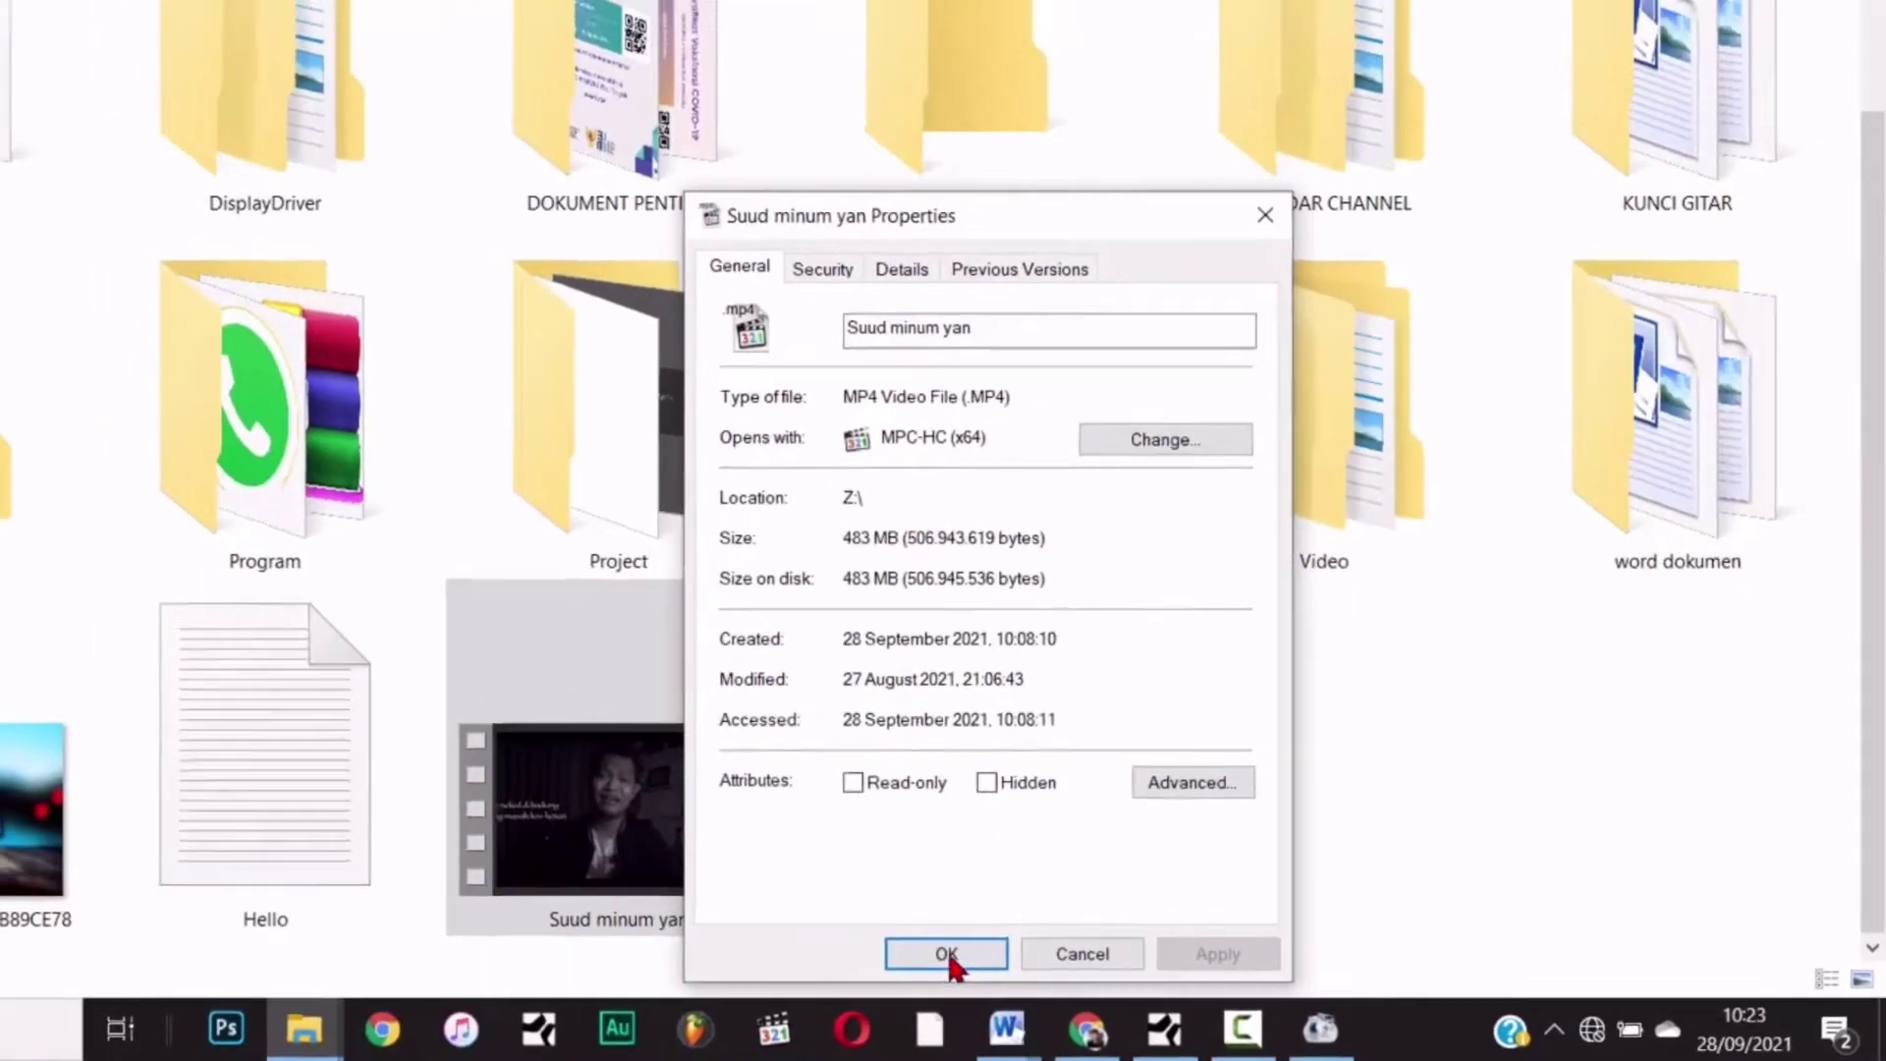
click(914, 950)
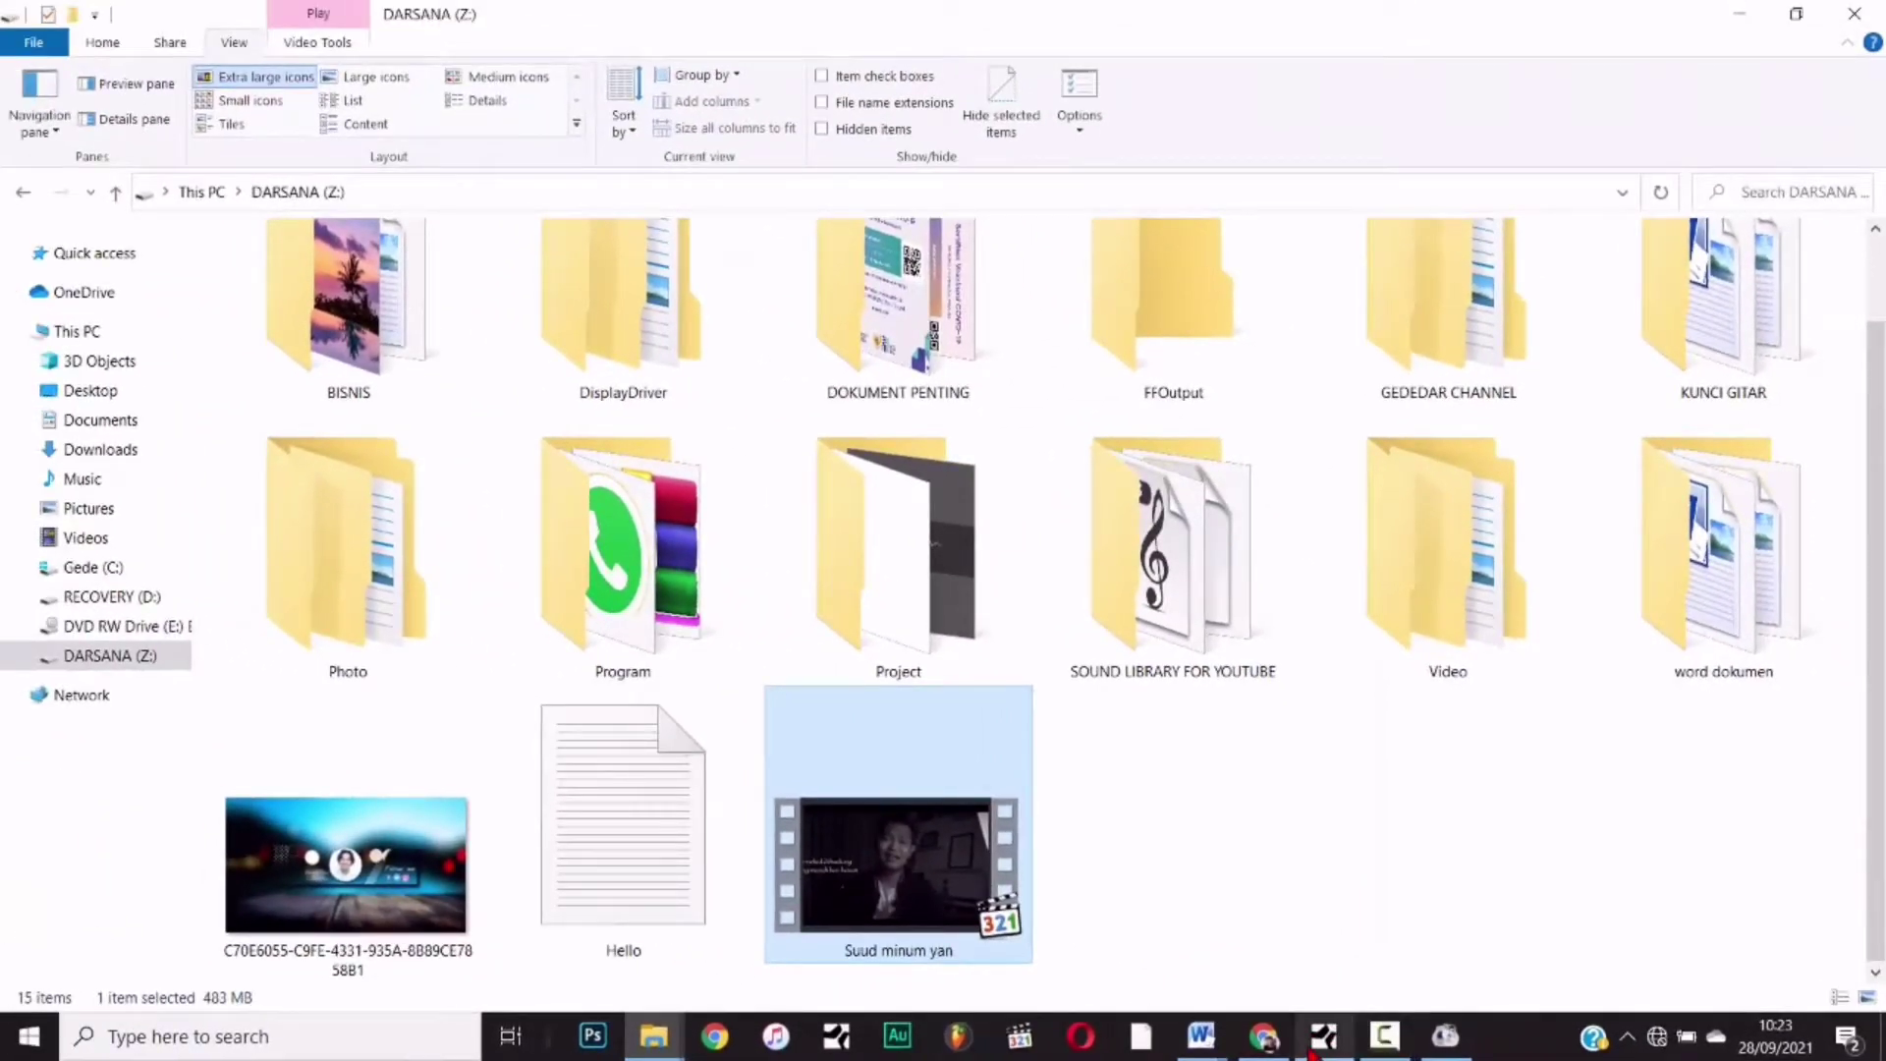
- Switch to FormatFactory and start a video conversion with AVI as the output format
click(1445, 1035)
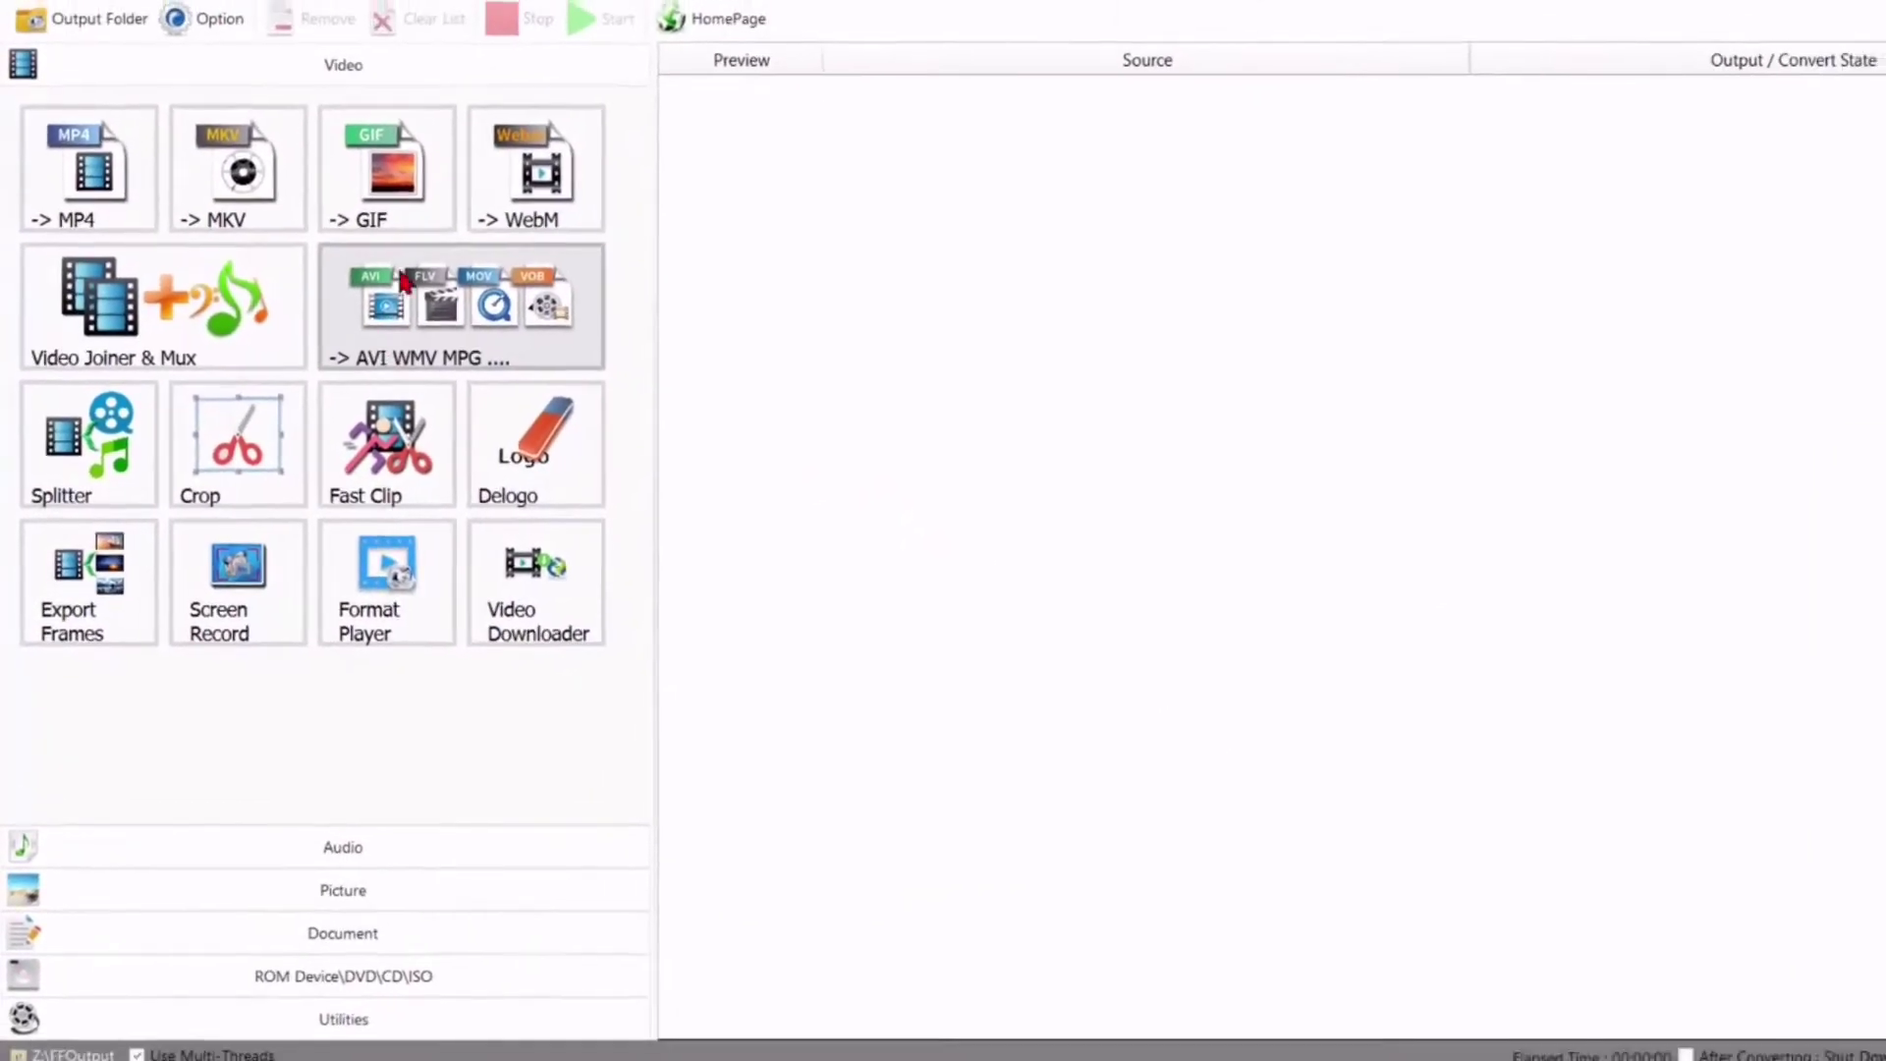
click(404, 282)
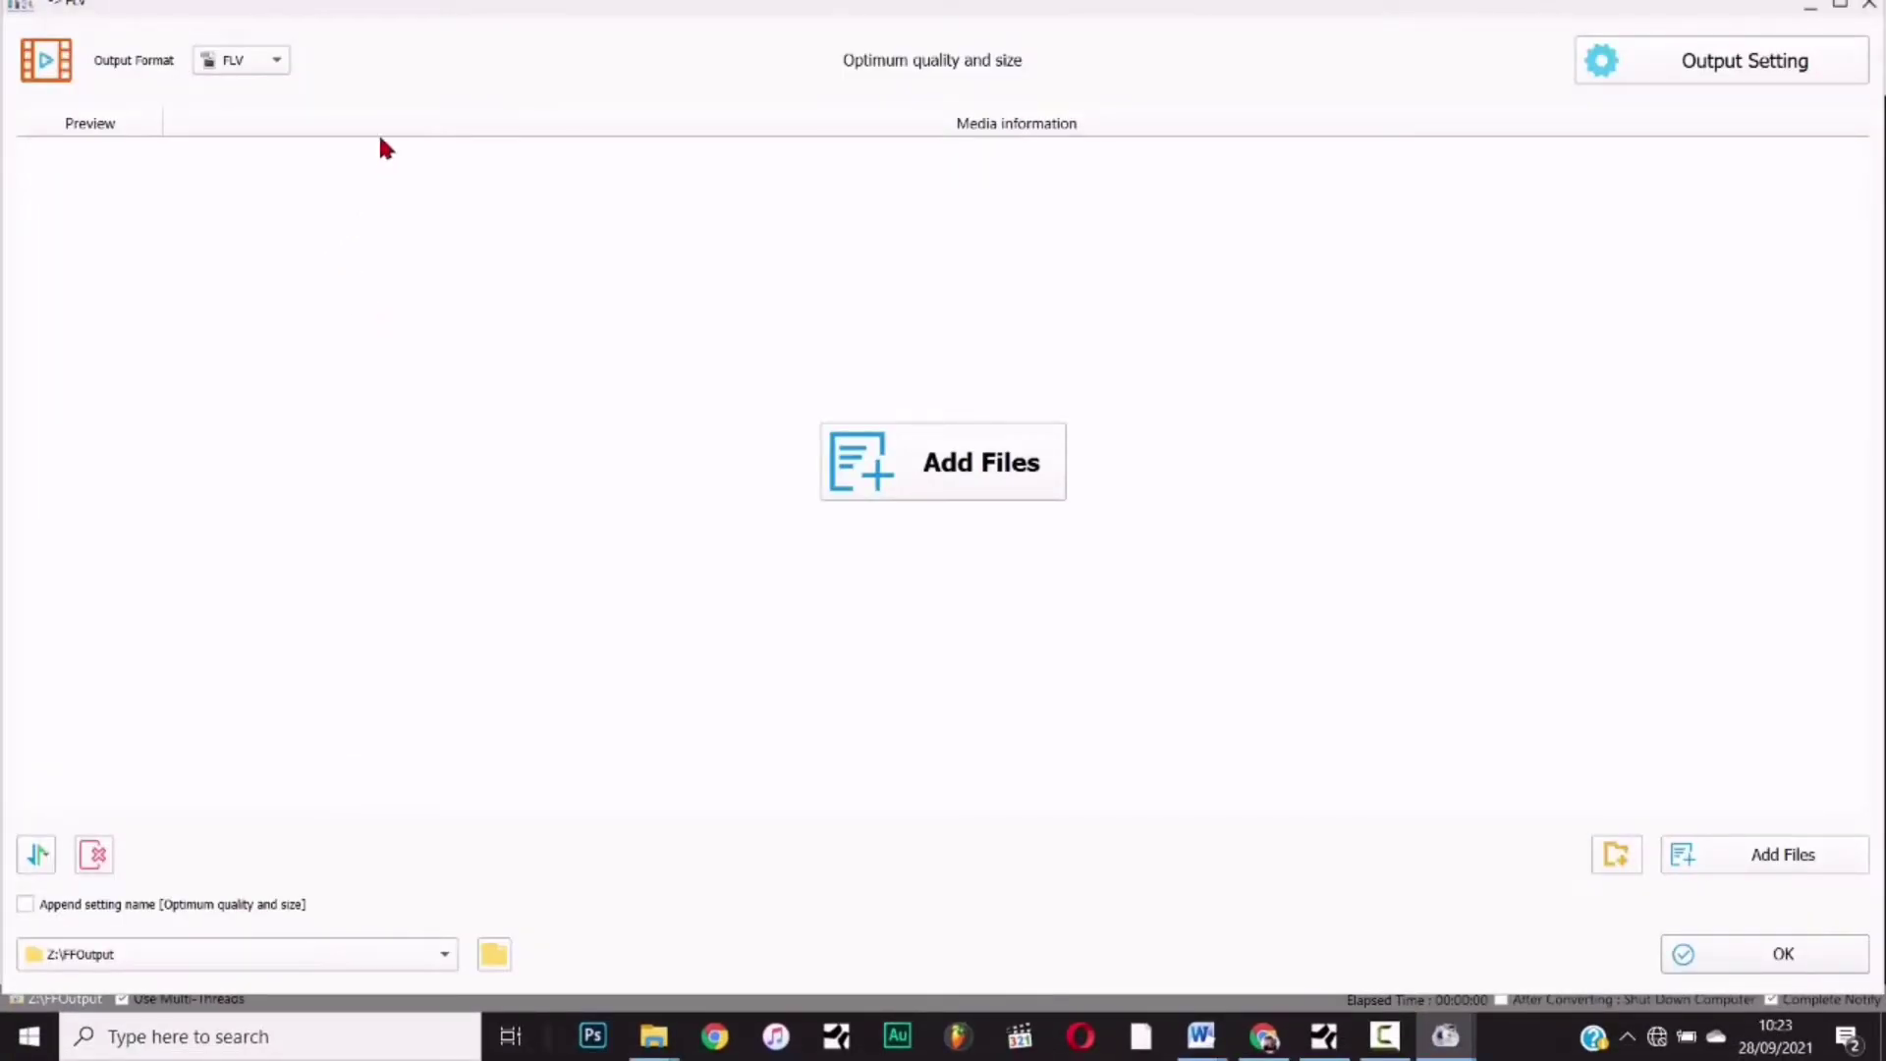
click(257, 59)
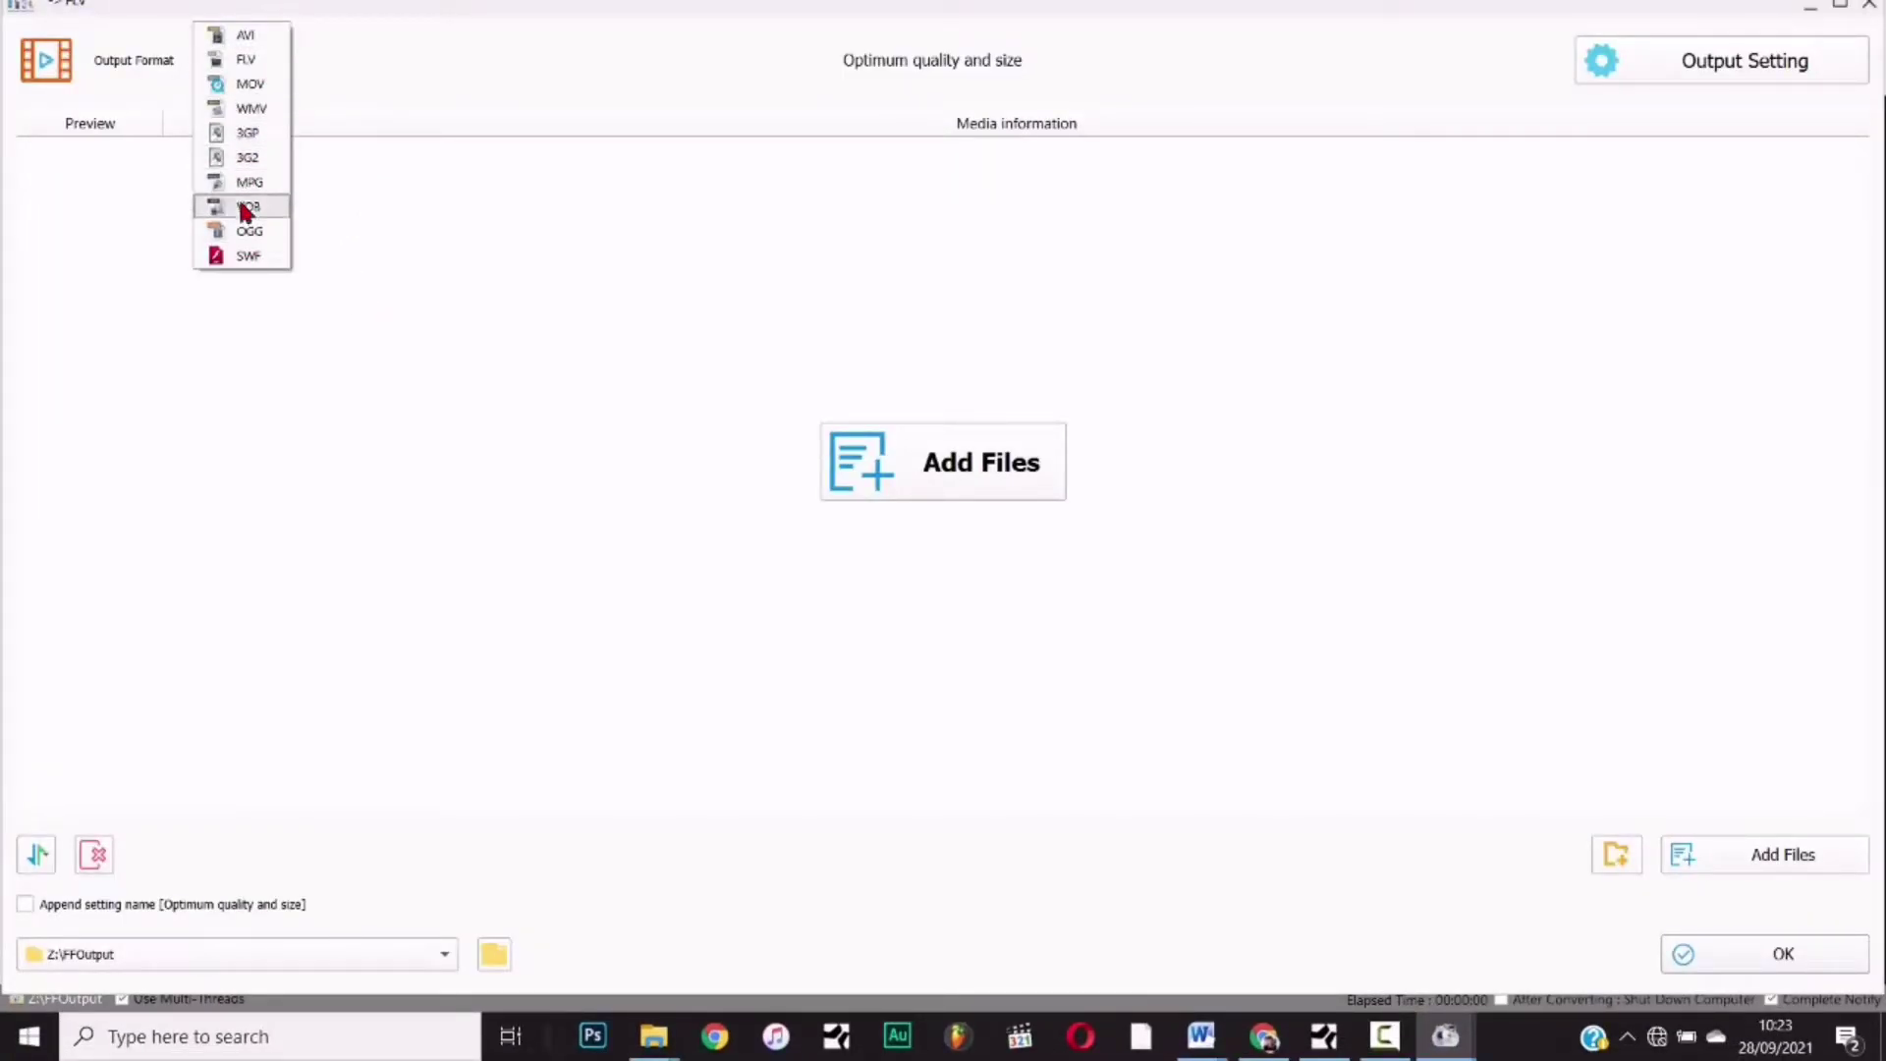
click(236, 37)
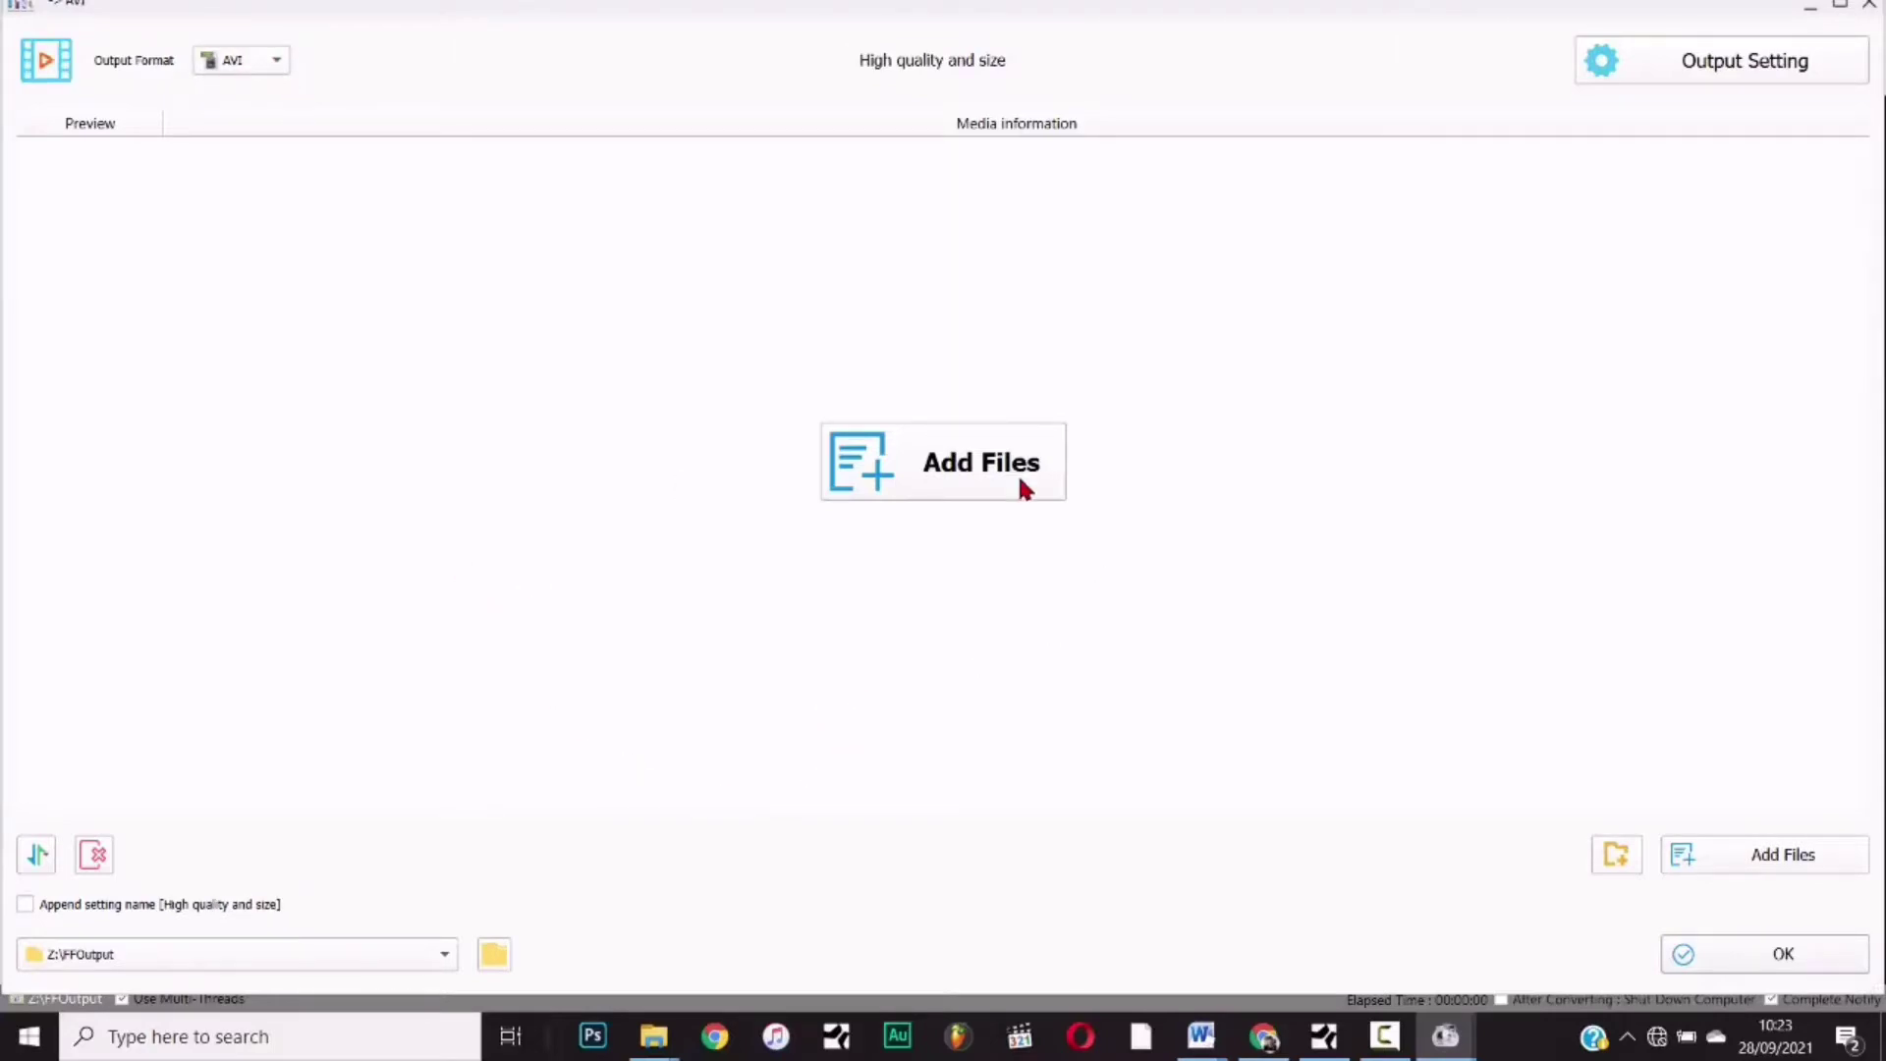
- Add the "Suud minum yan" video from drive Z: to the AVI conversion
click(967, 471)
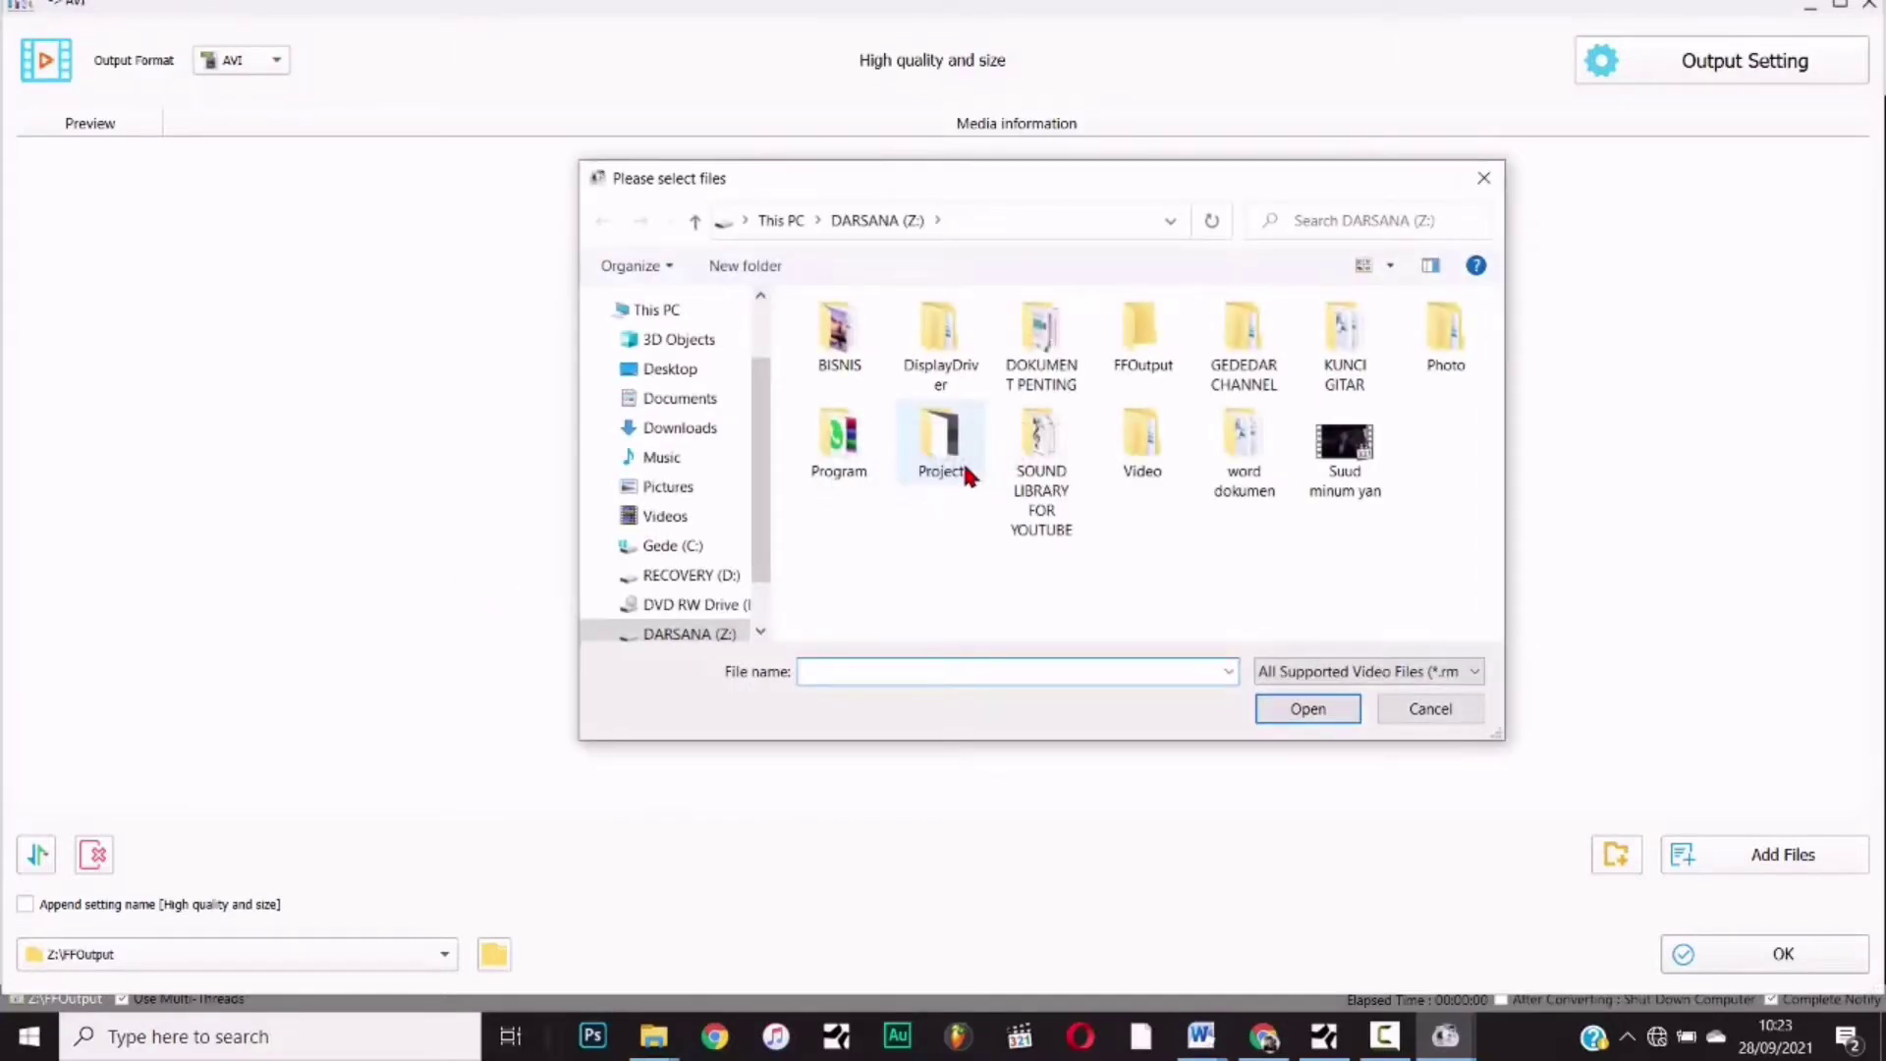
click(1367, 491)
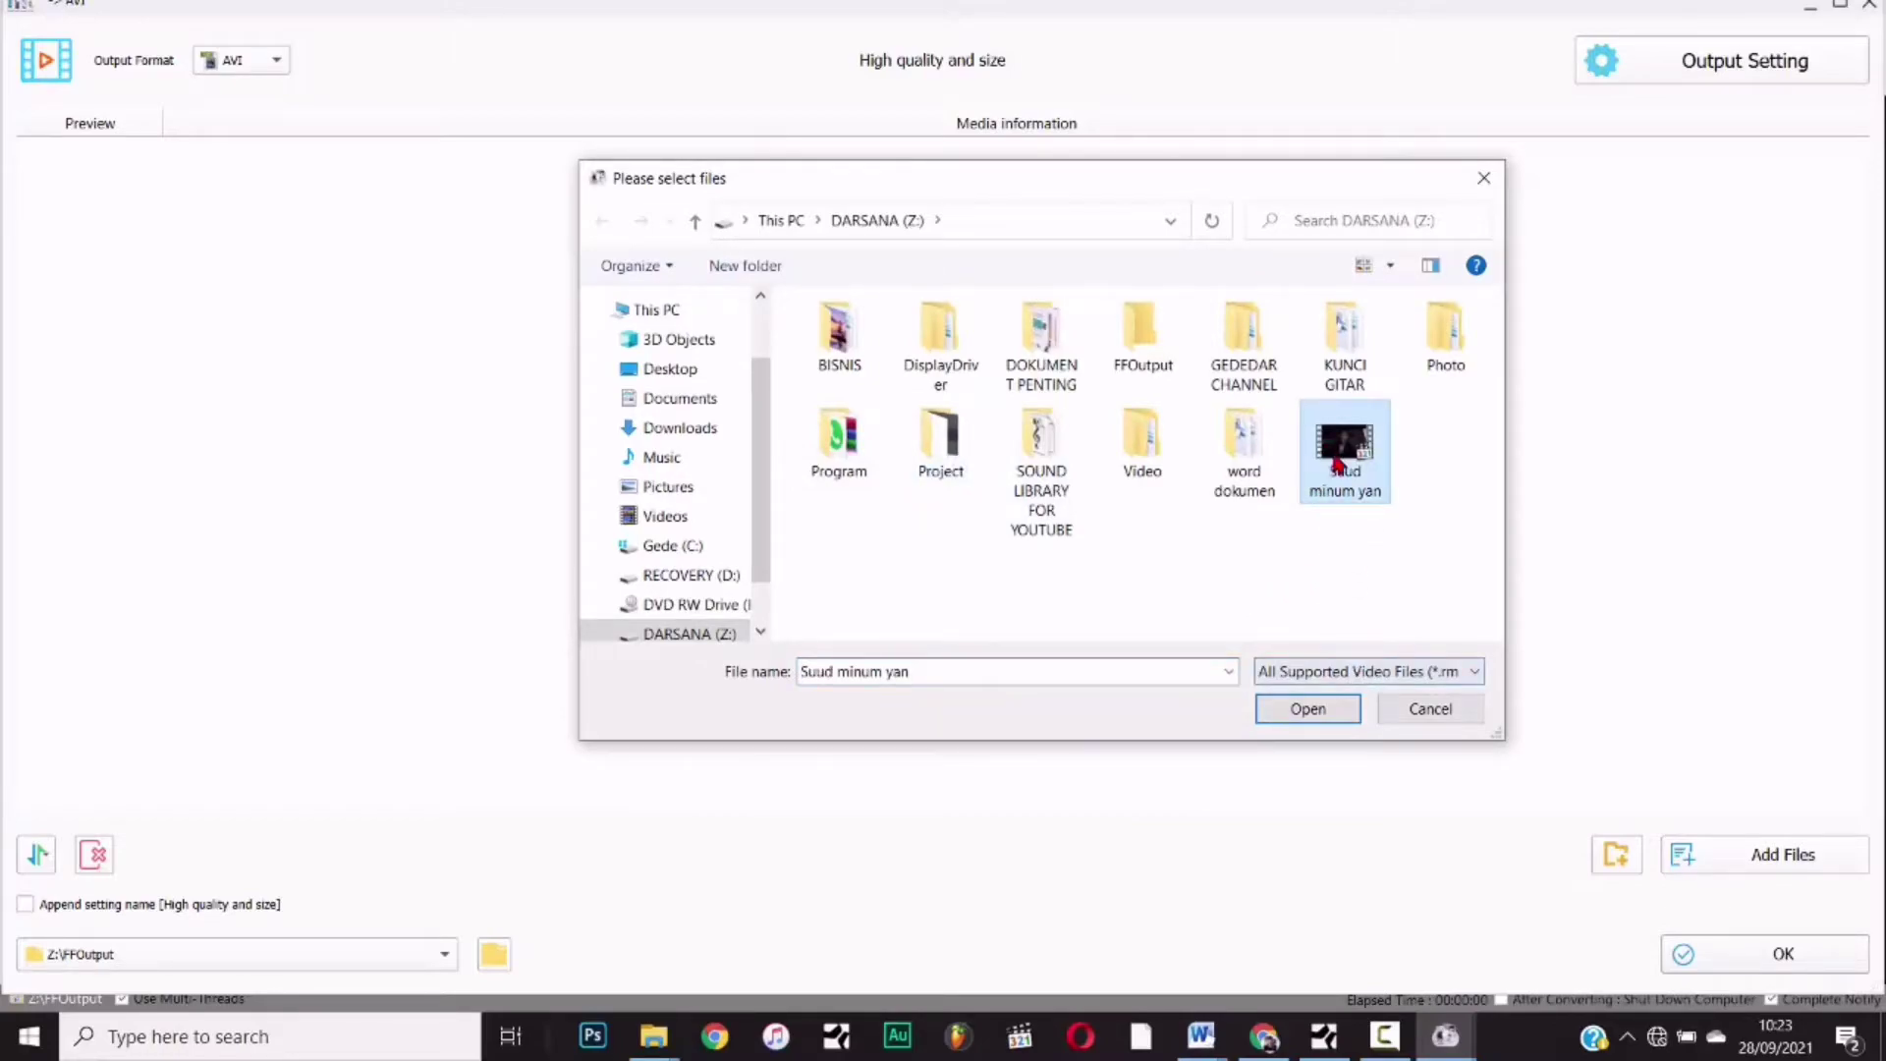
click(1312, 707)
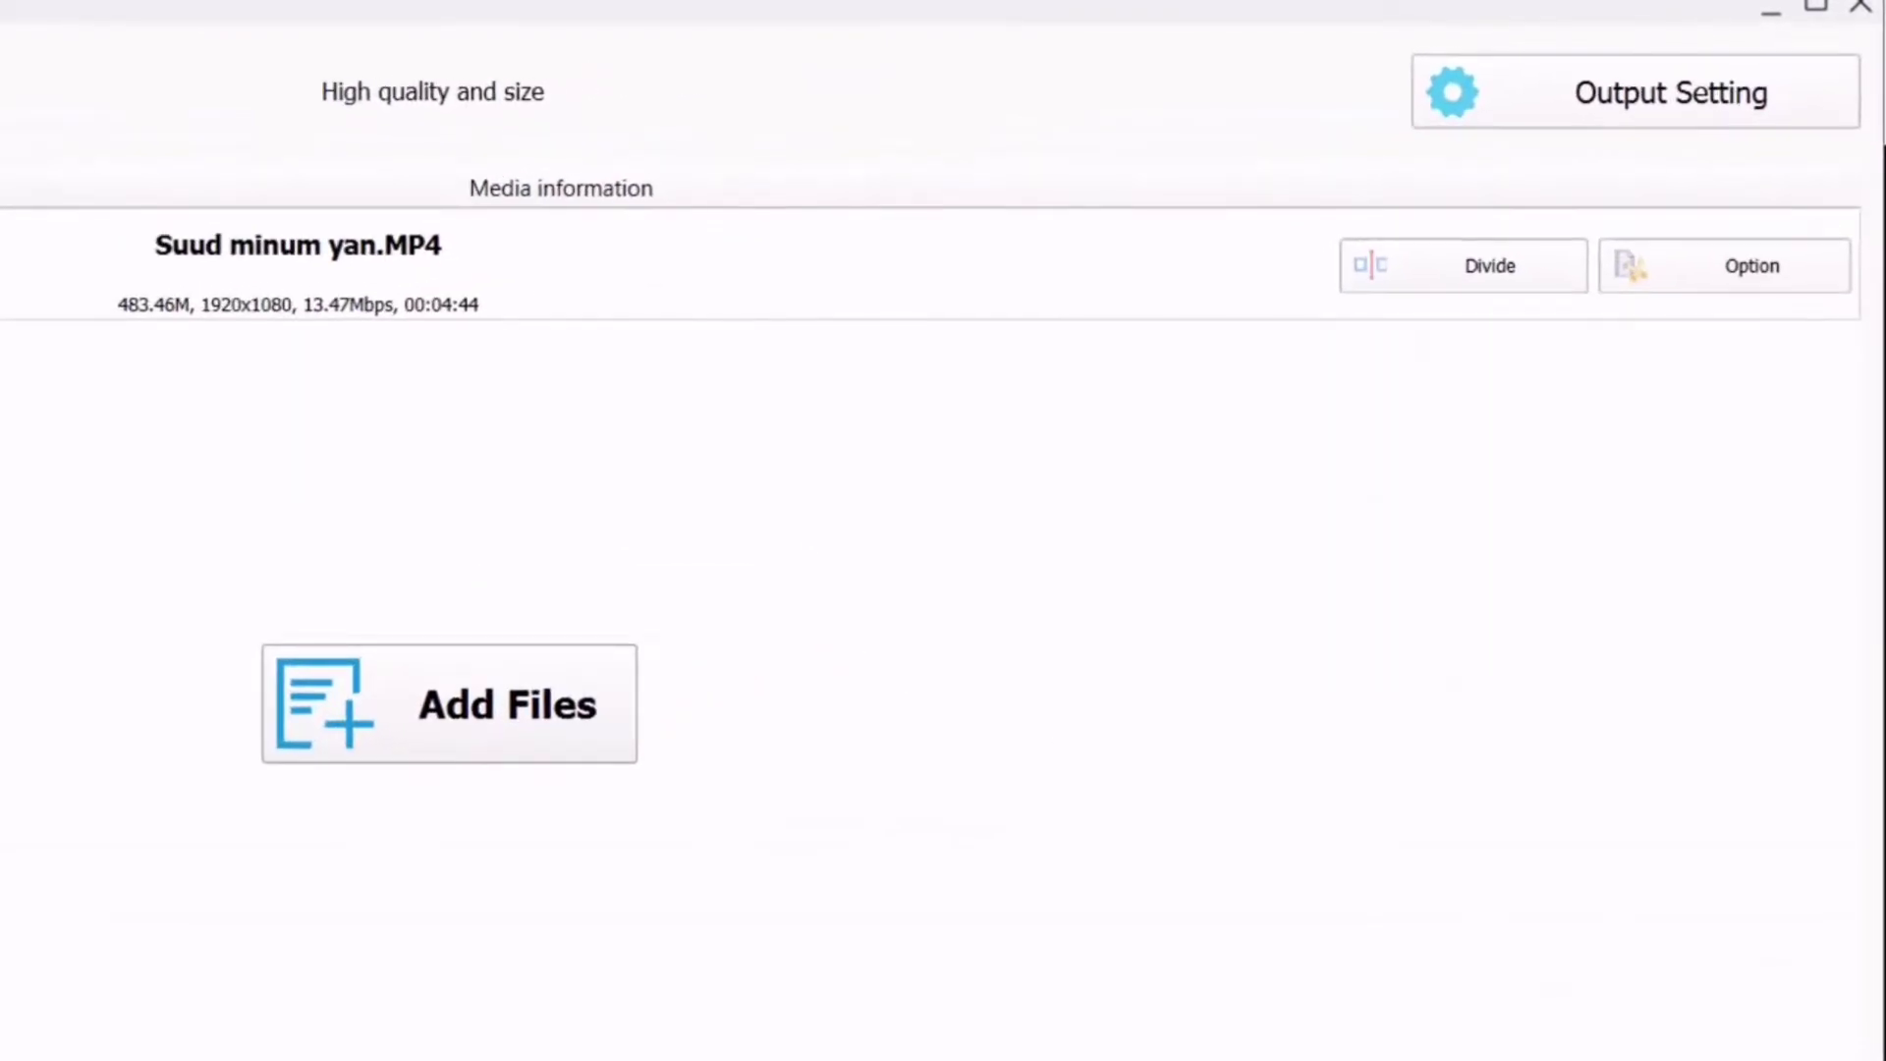
- Review the video size, bitrate and aspect ratio options in the output settings, keeping Default, Default and Automatic
click(1660, 98)
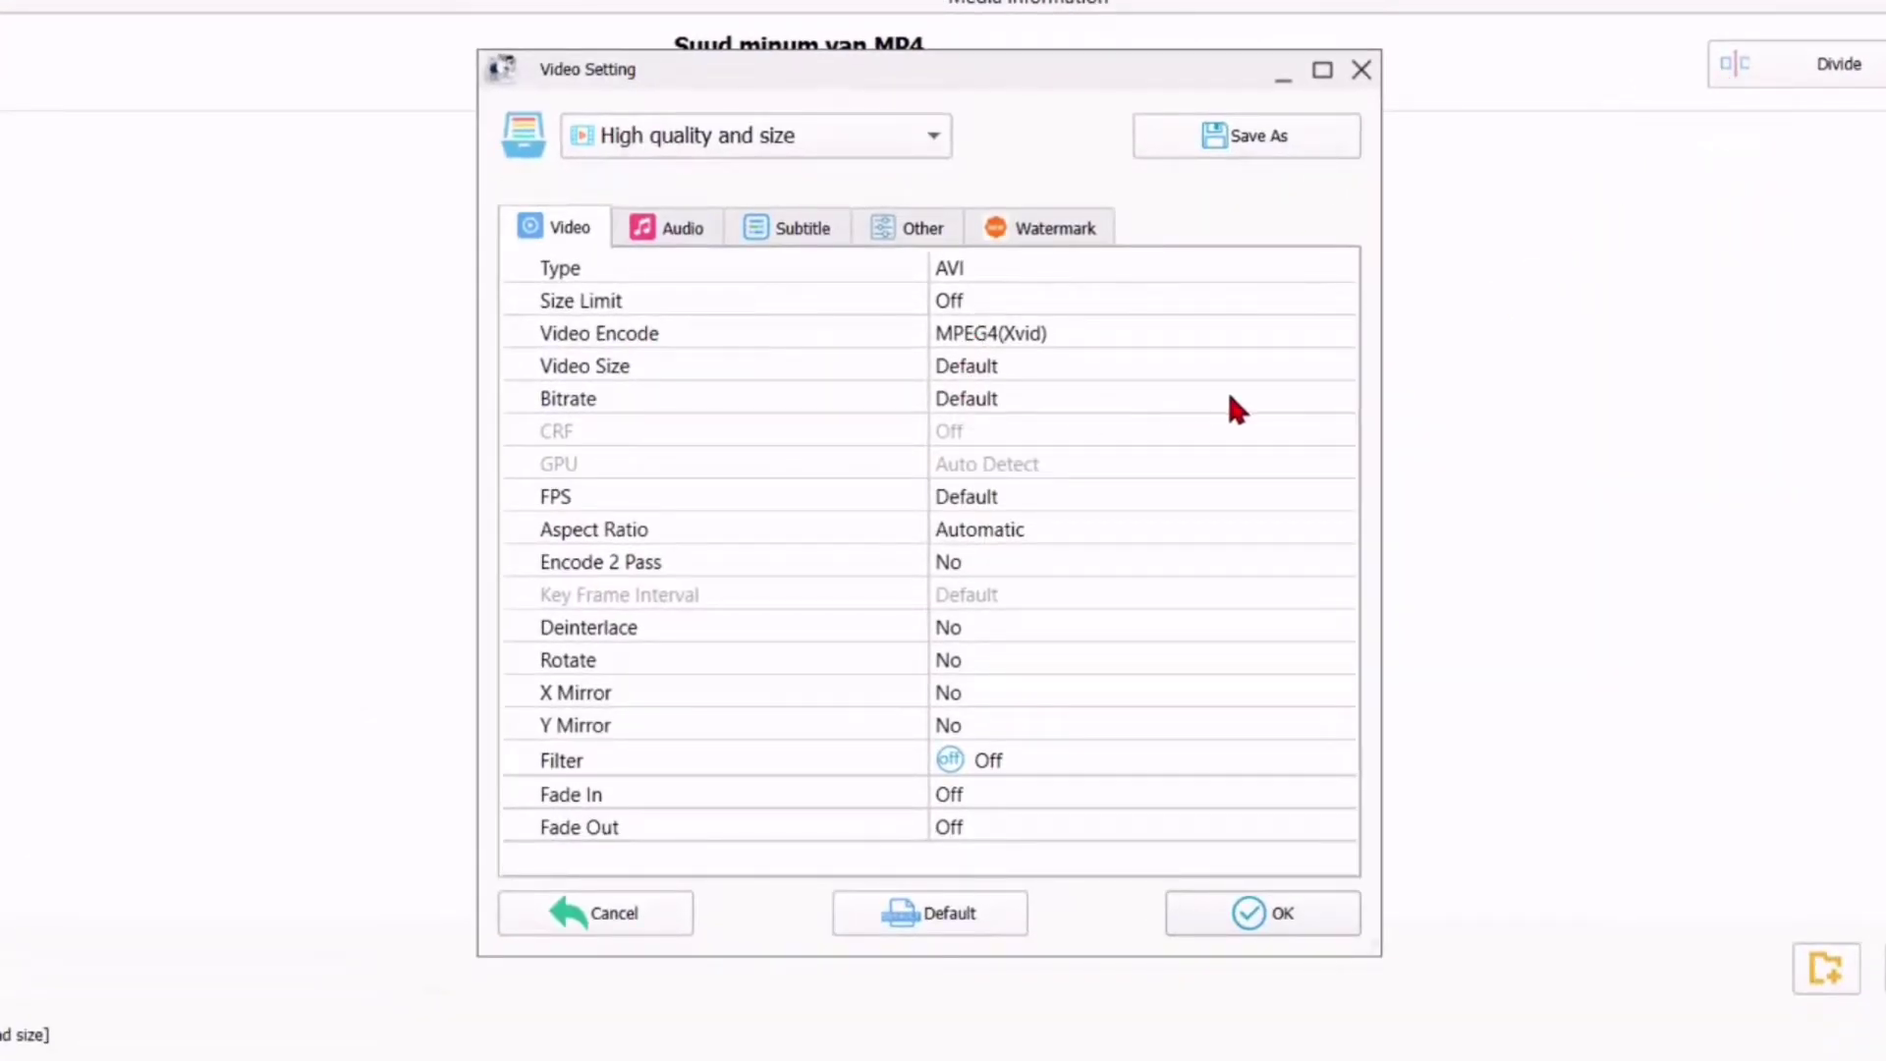
click(1107, 370)
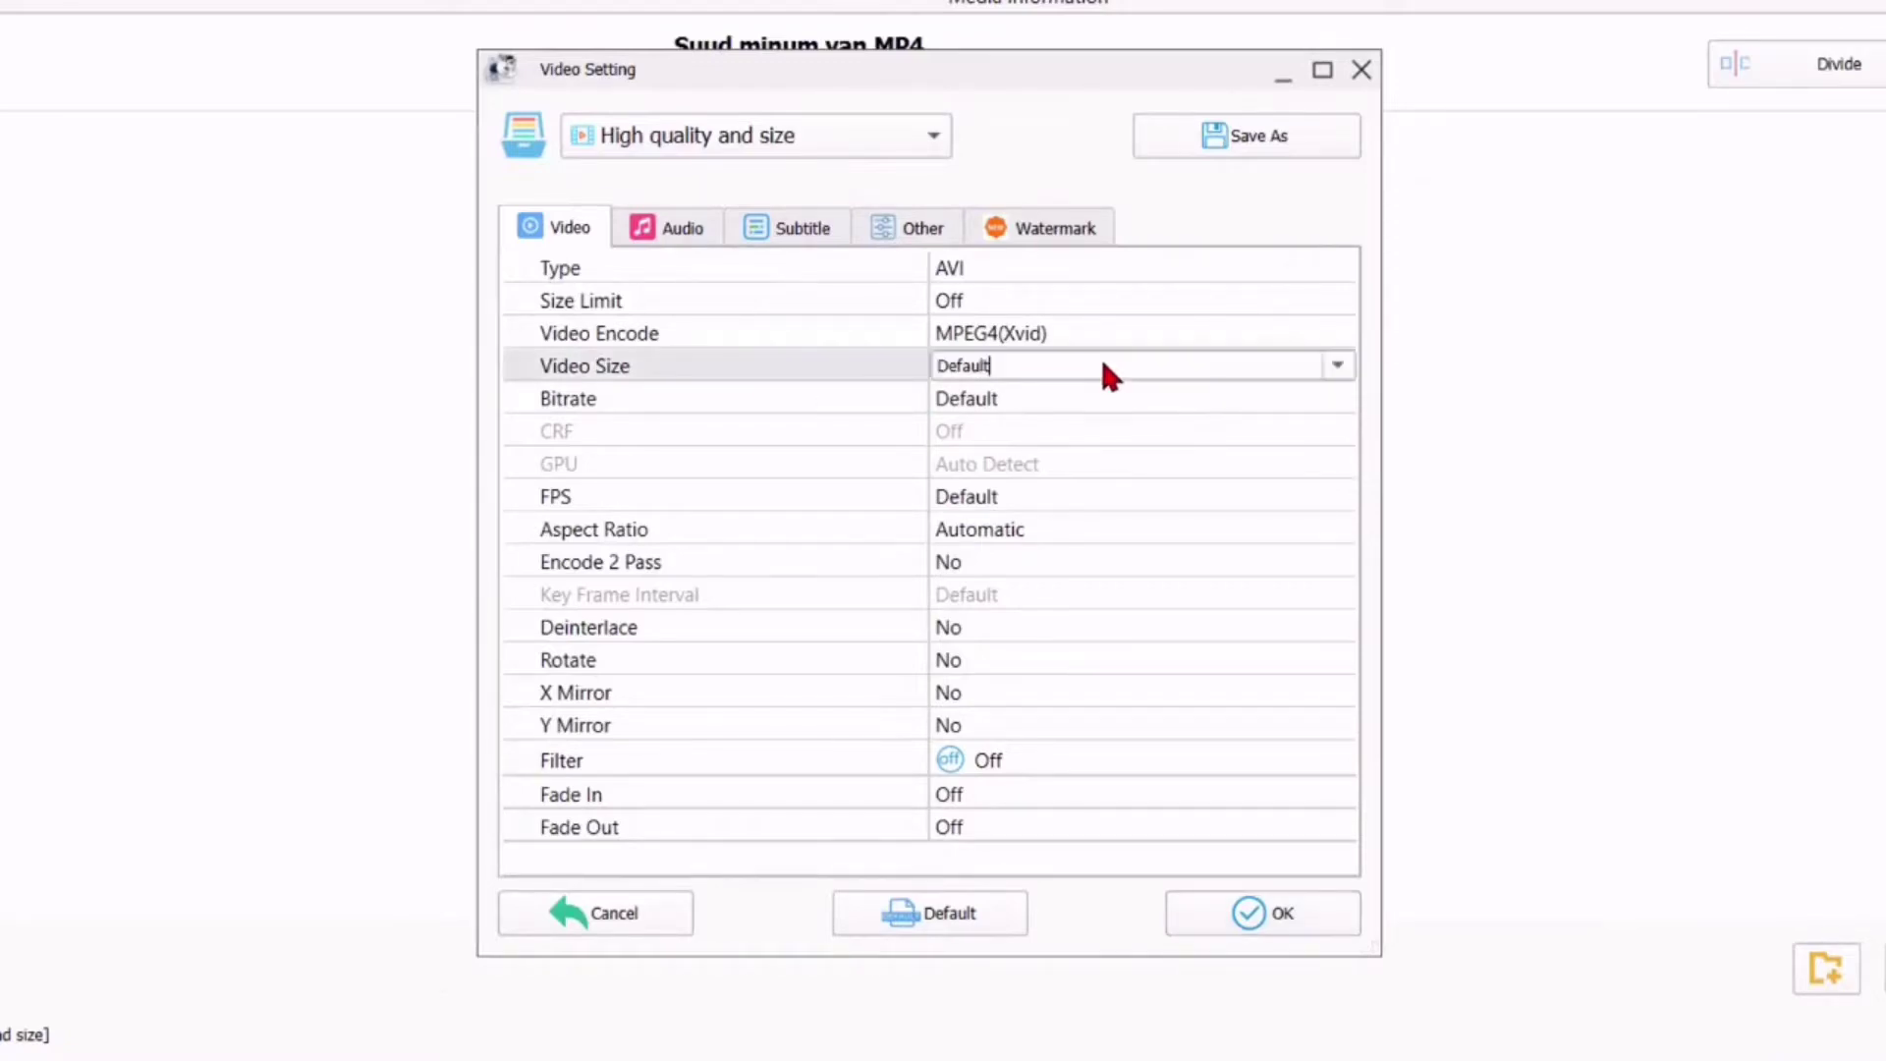
click(1335, 367)
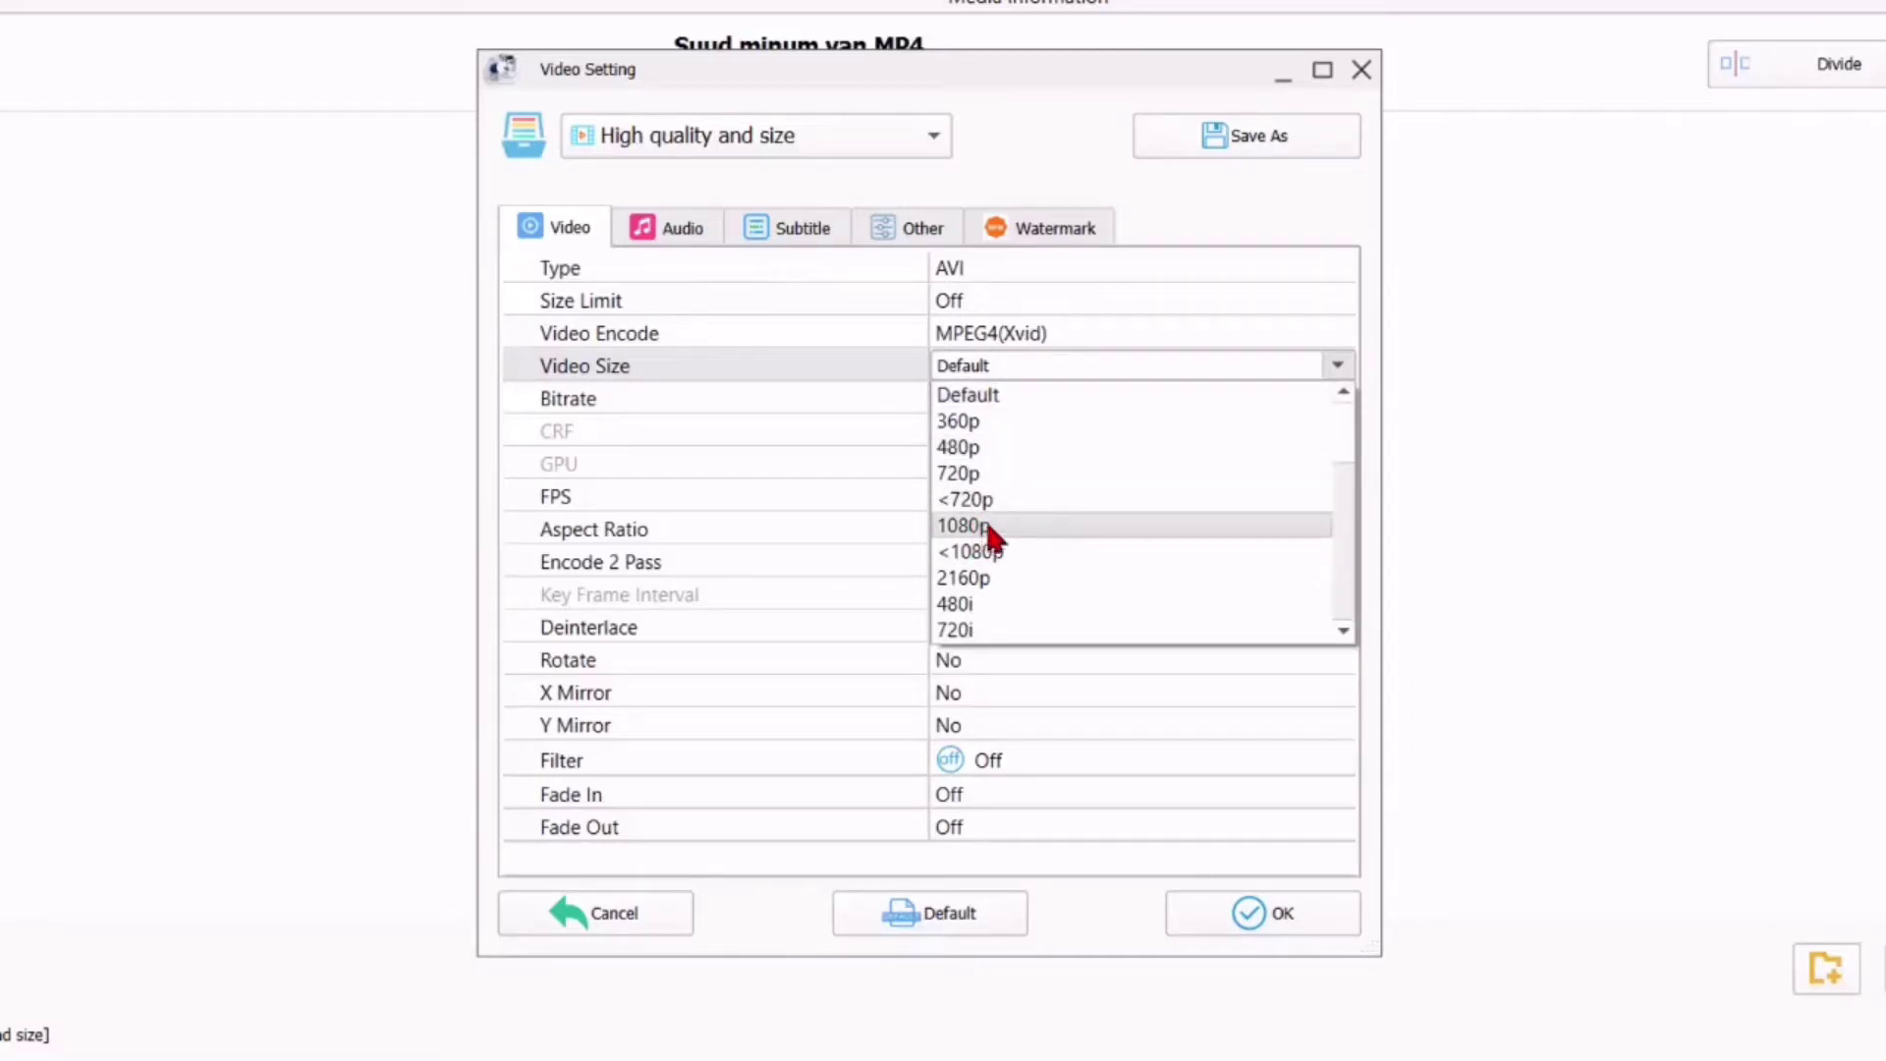
click(1058, 365)
click(1164, 398)
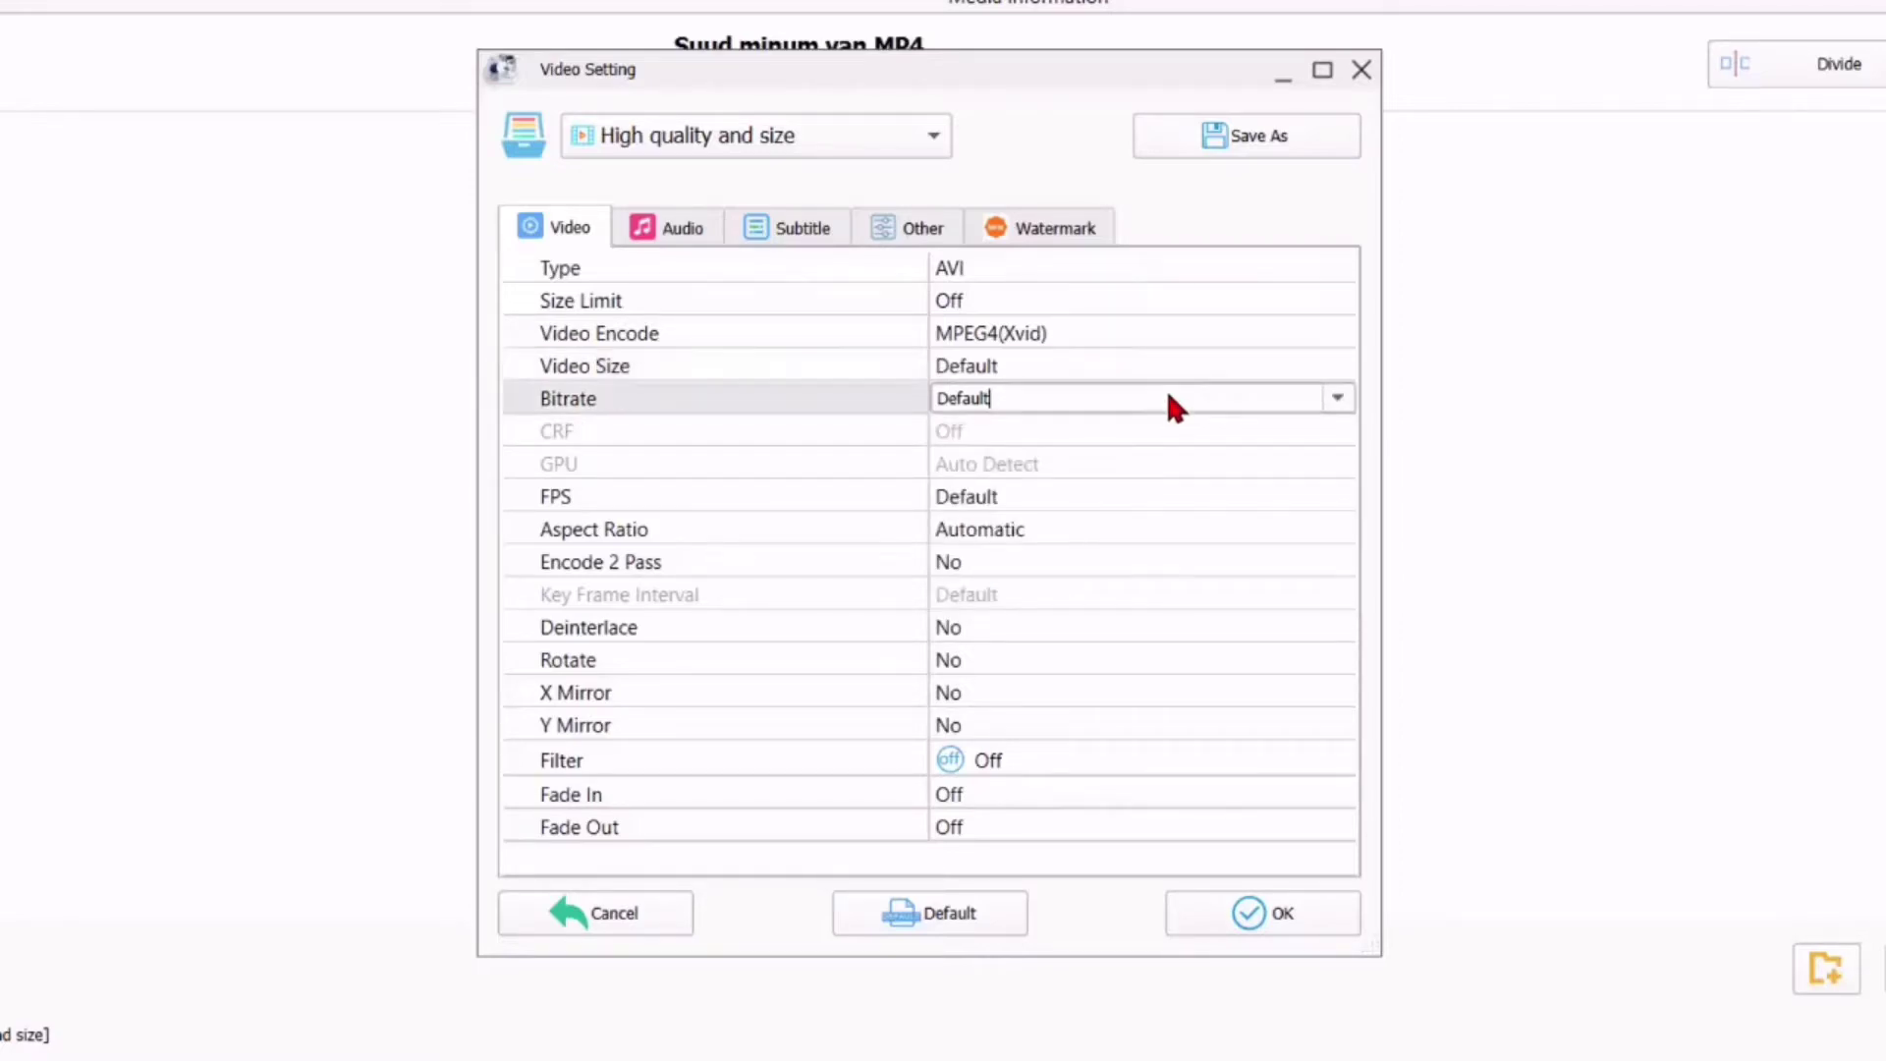
click(1335, 398)
click(1333, 398)
click(1056, 531)
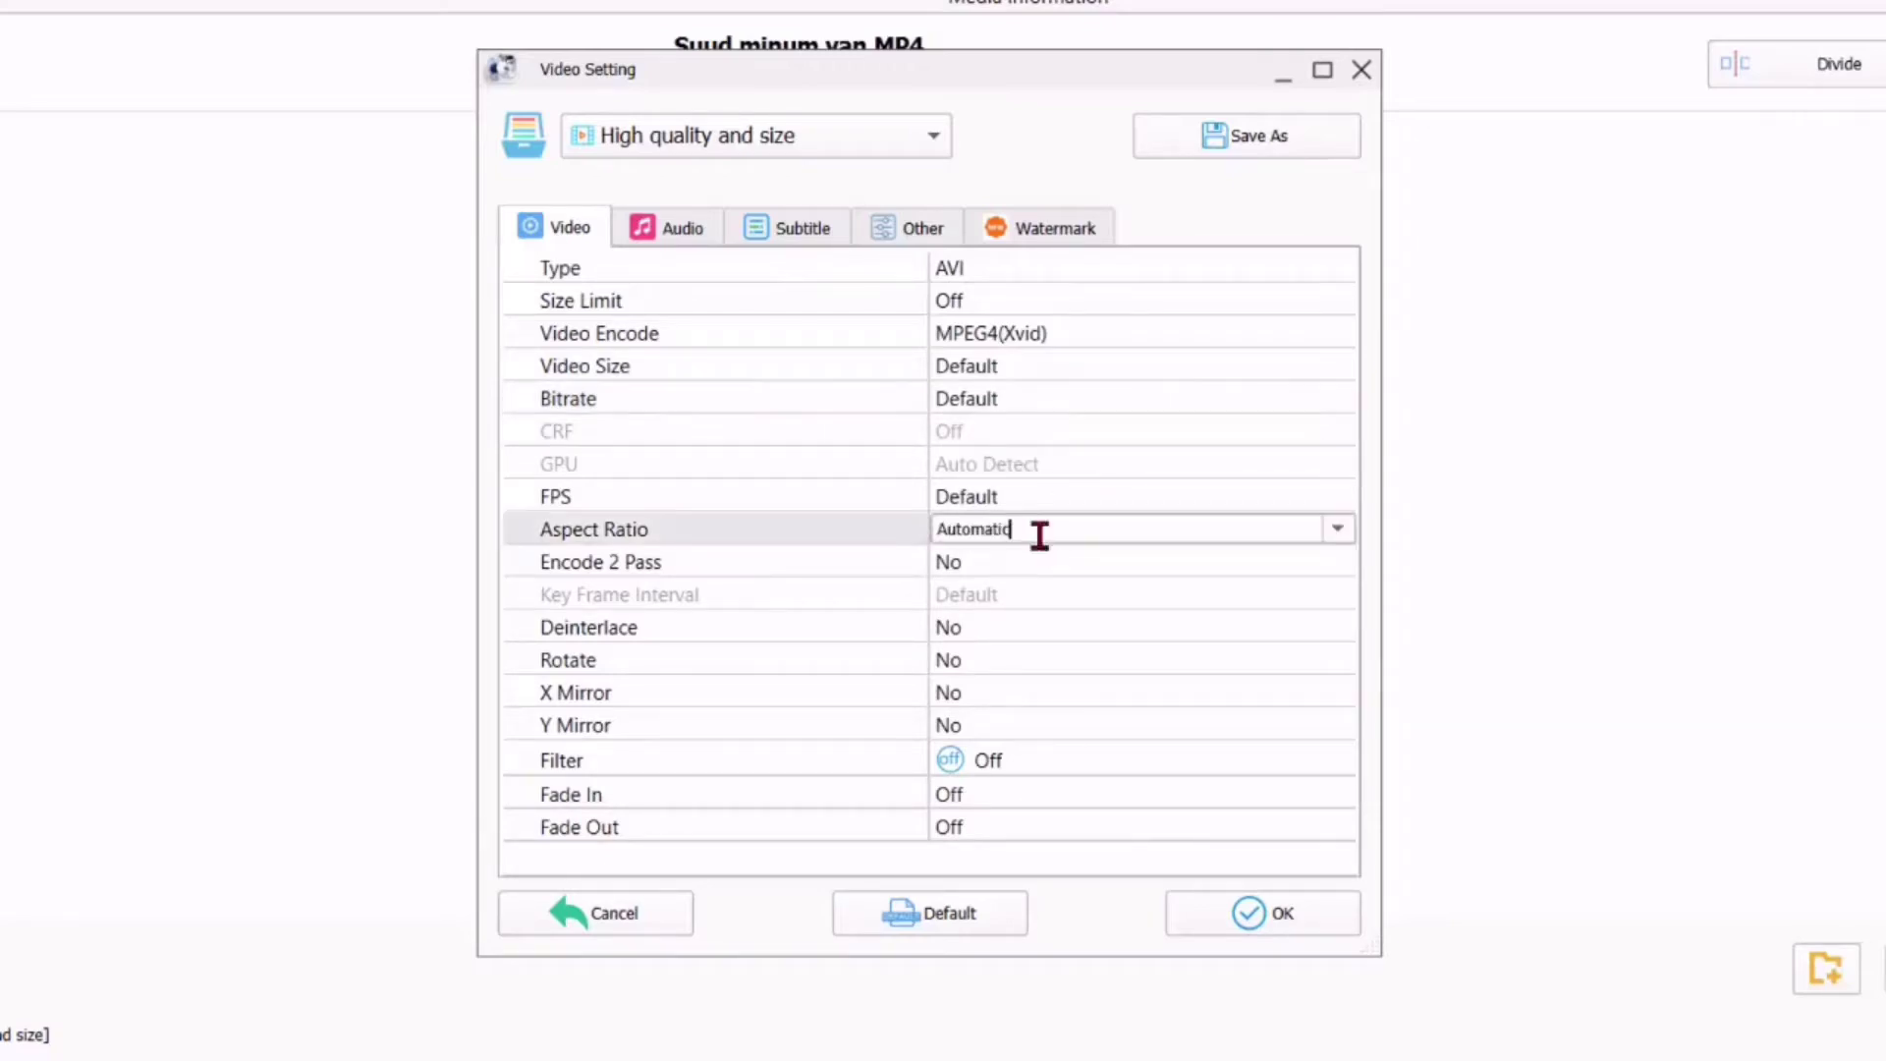
click(1337, 530)
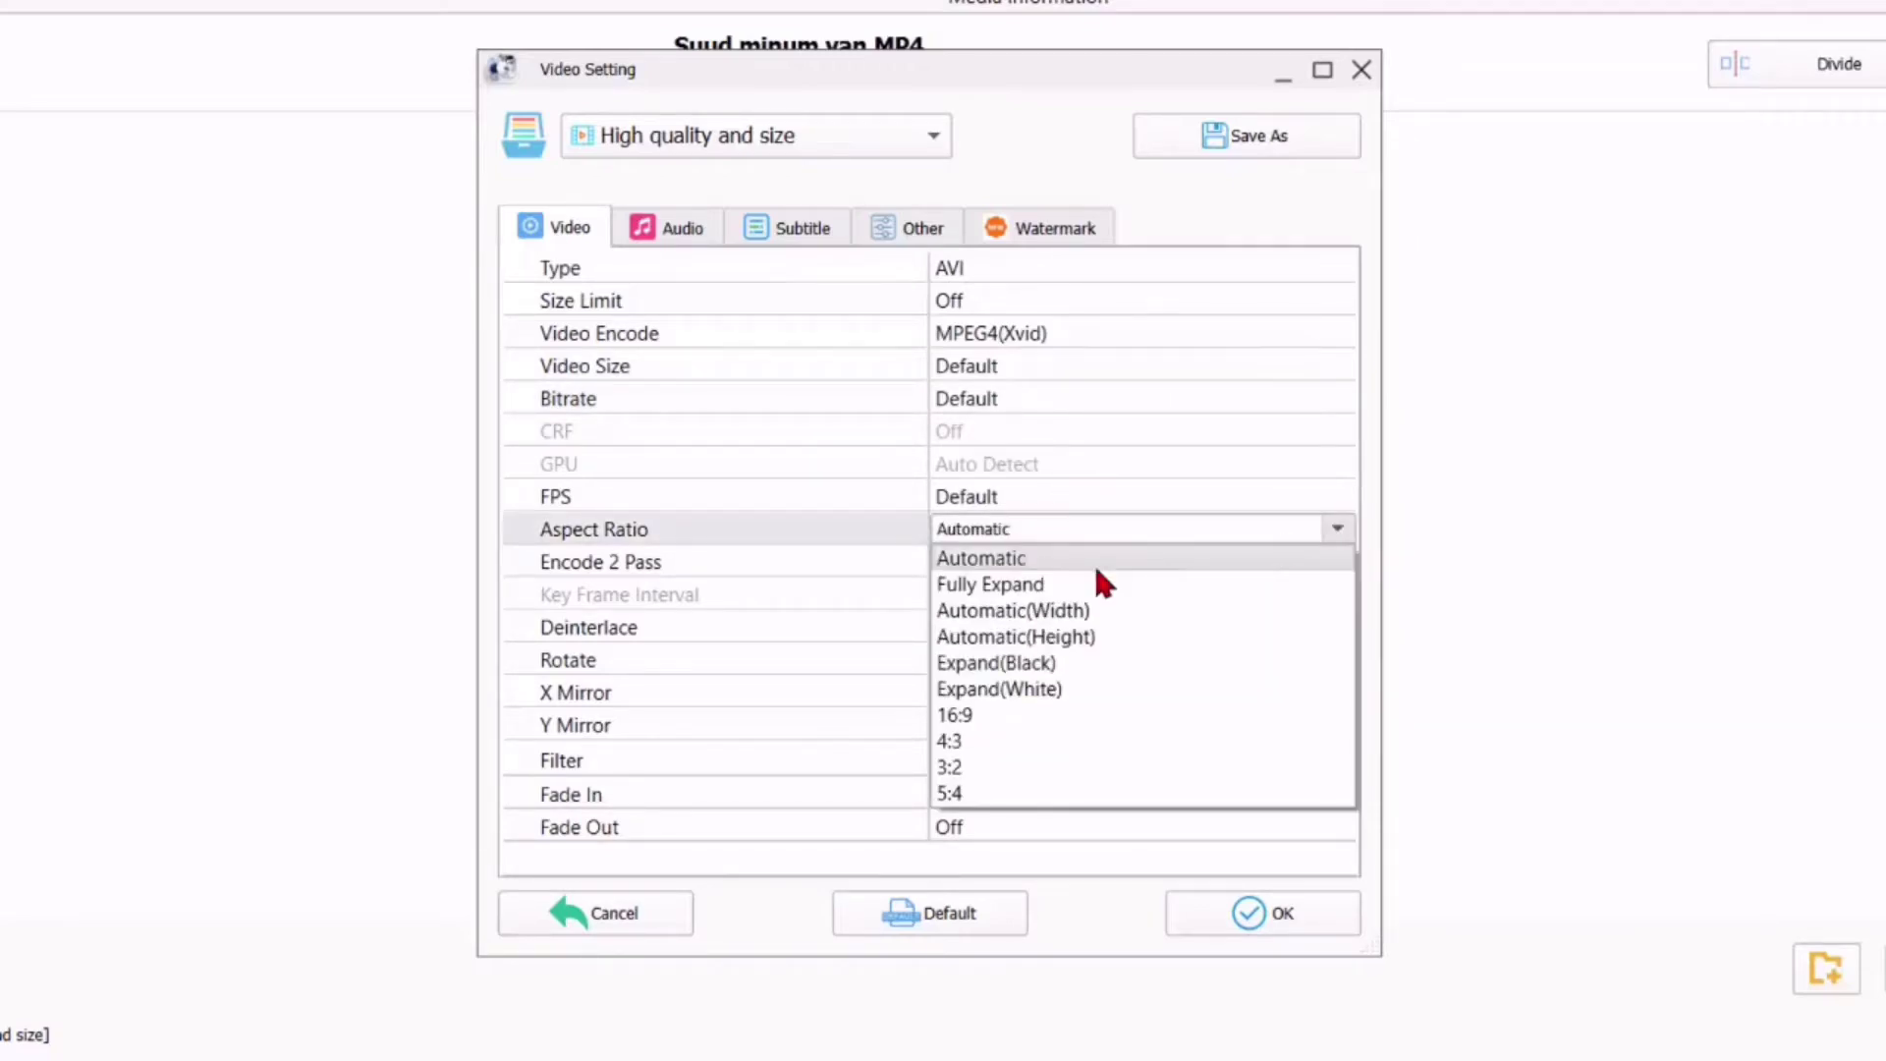
click(1336, 530)
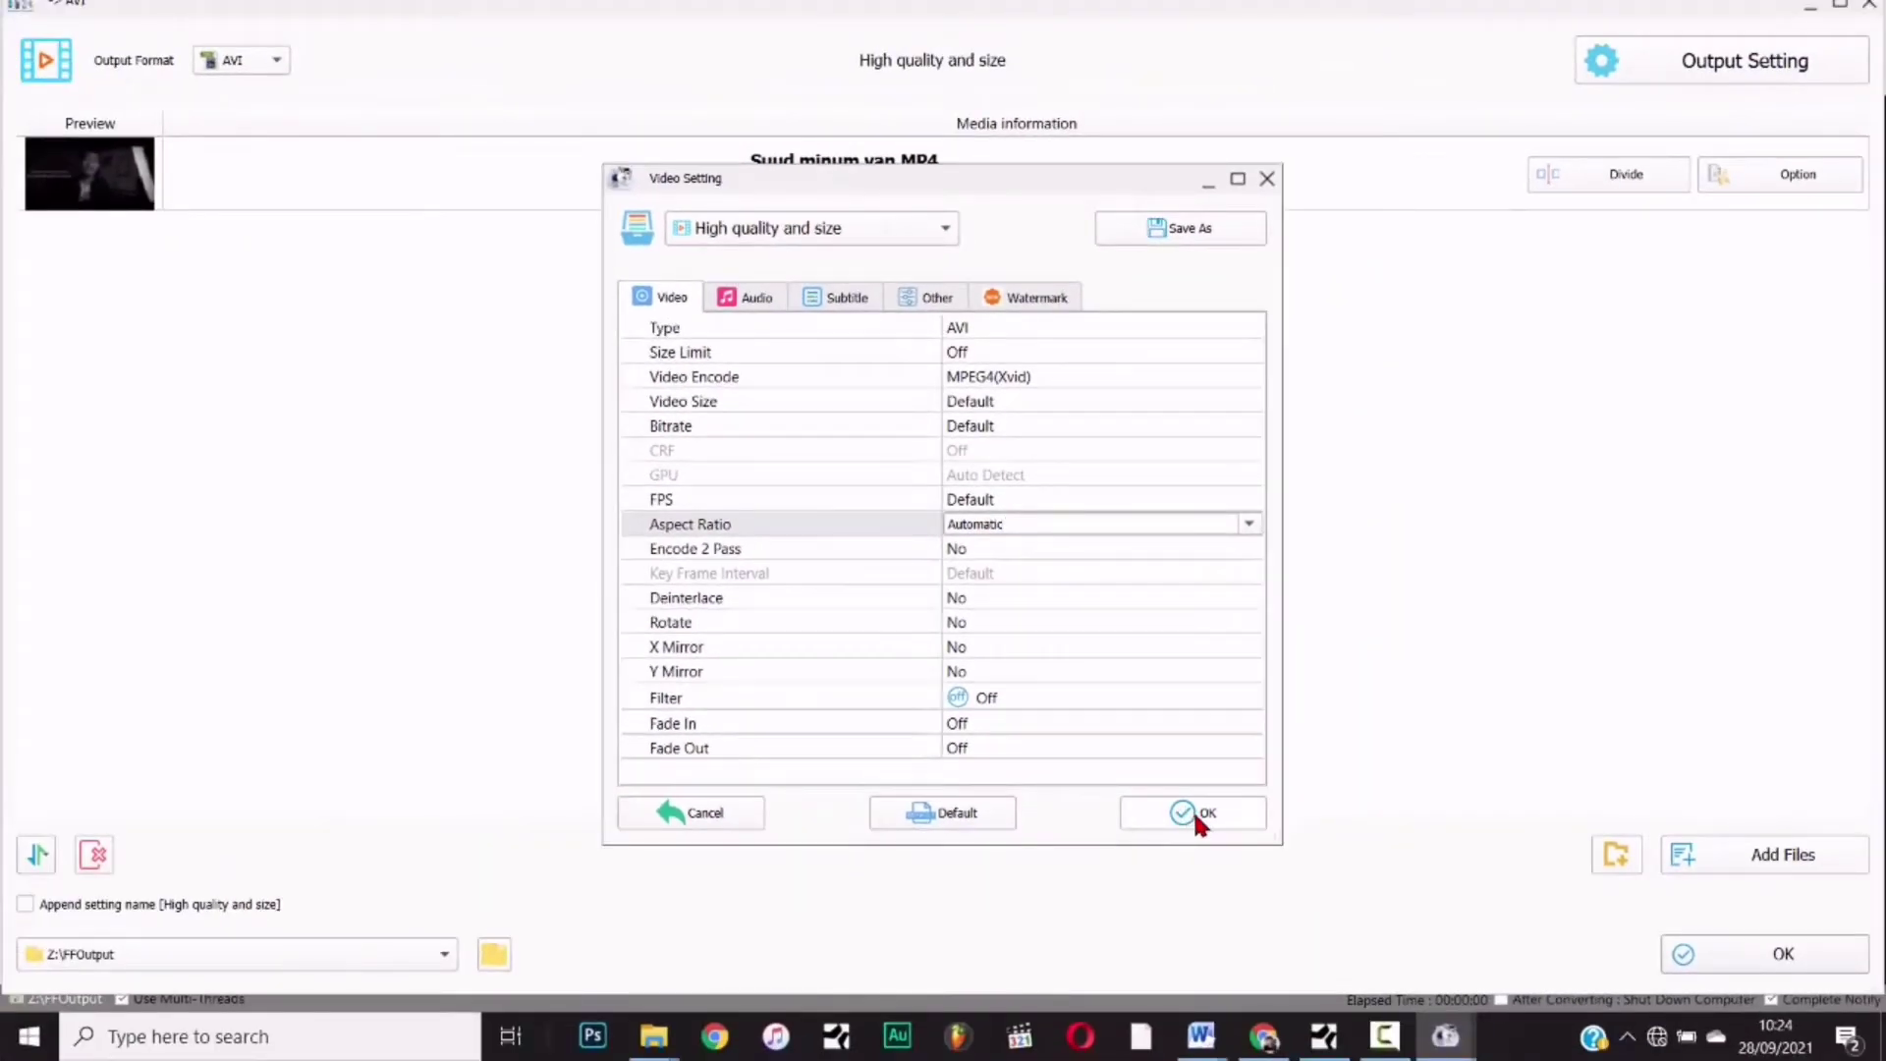
click(1198, 815)
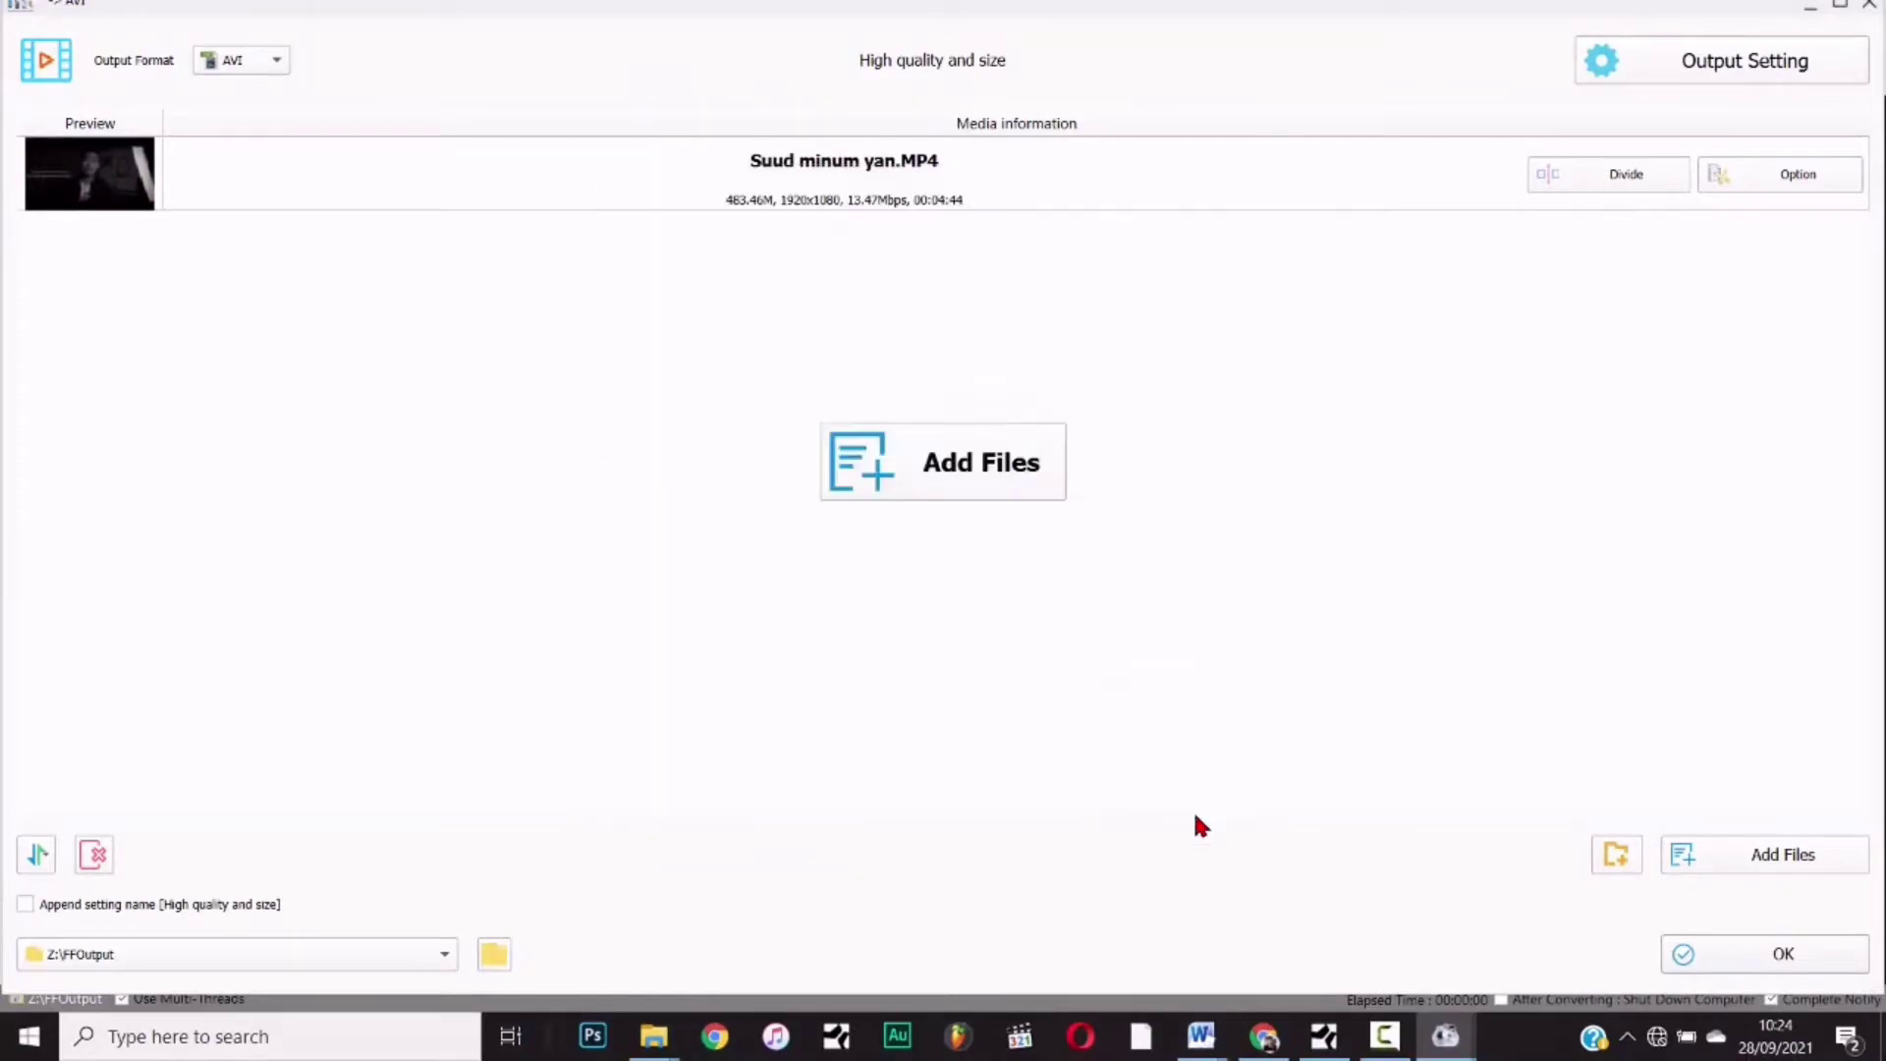
- Queue the AVI conversion of "Suud minum yan" and start it
click(1752, 953)
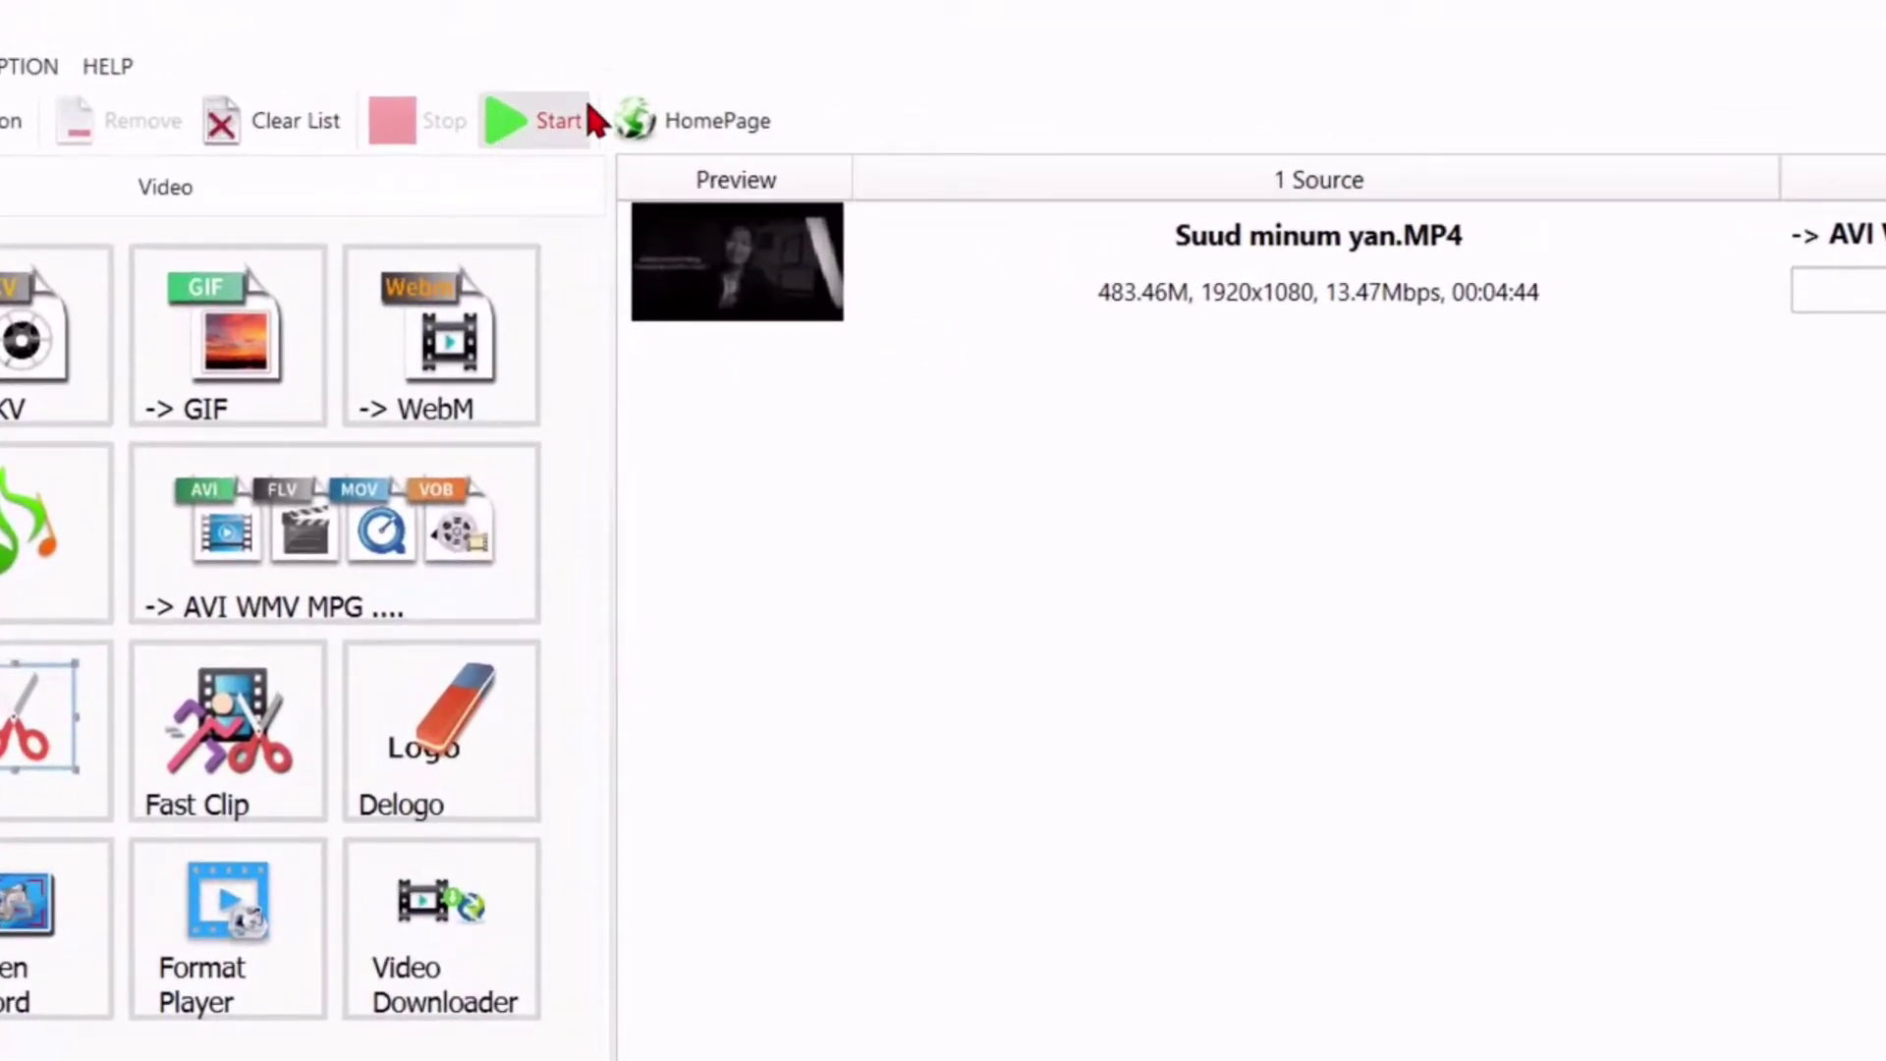
click(528, 120)
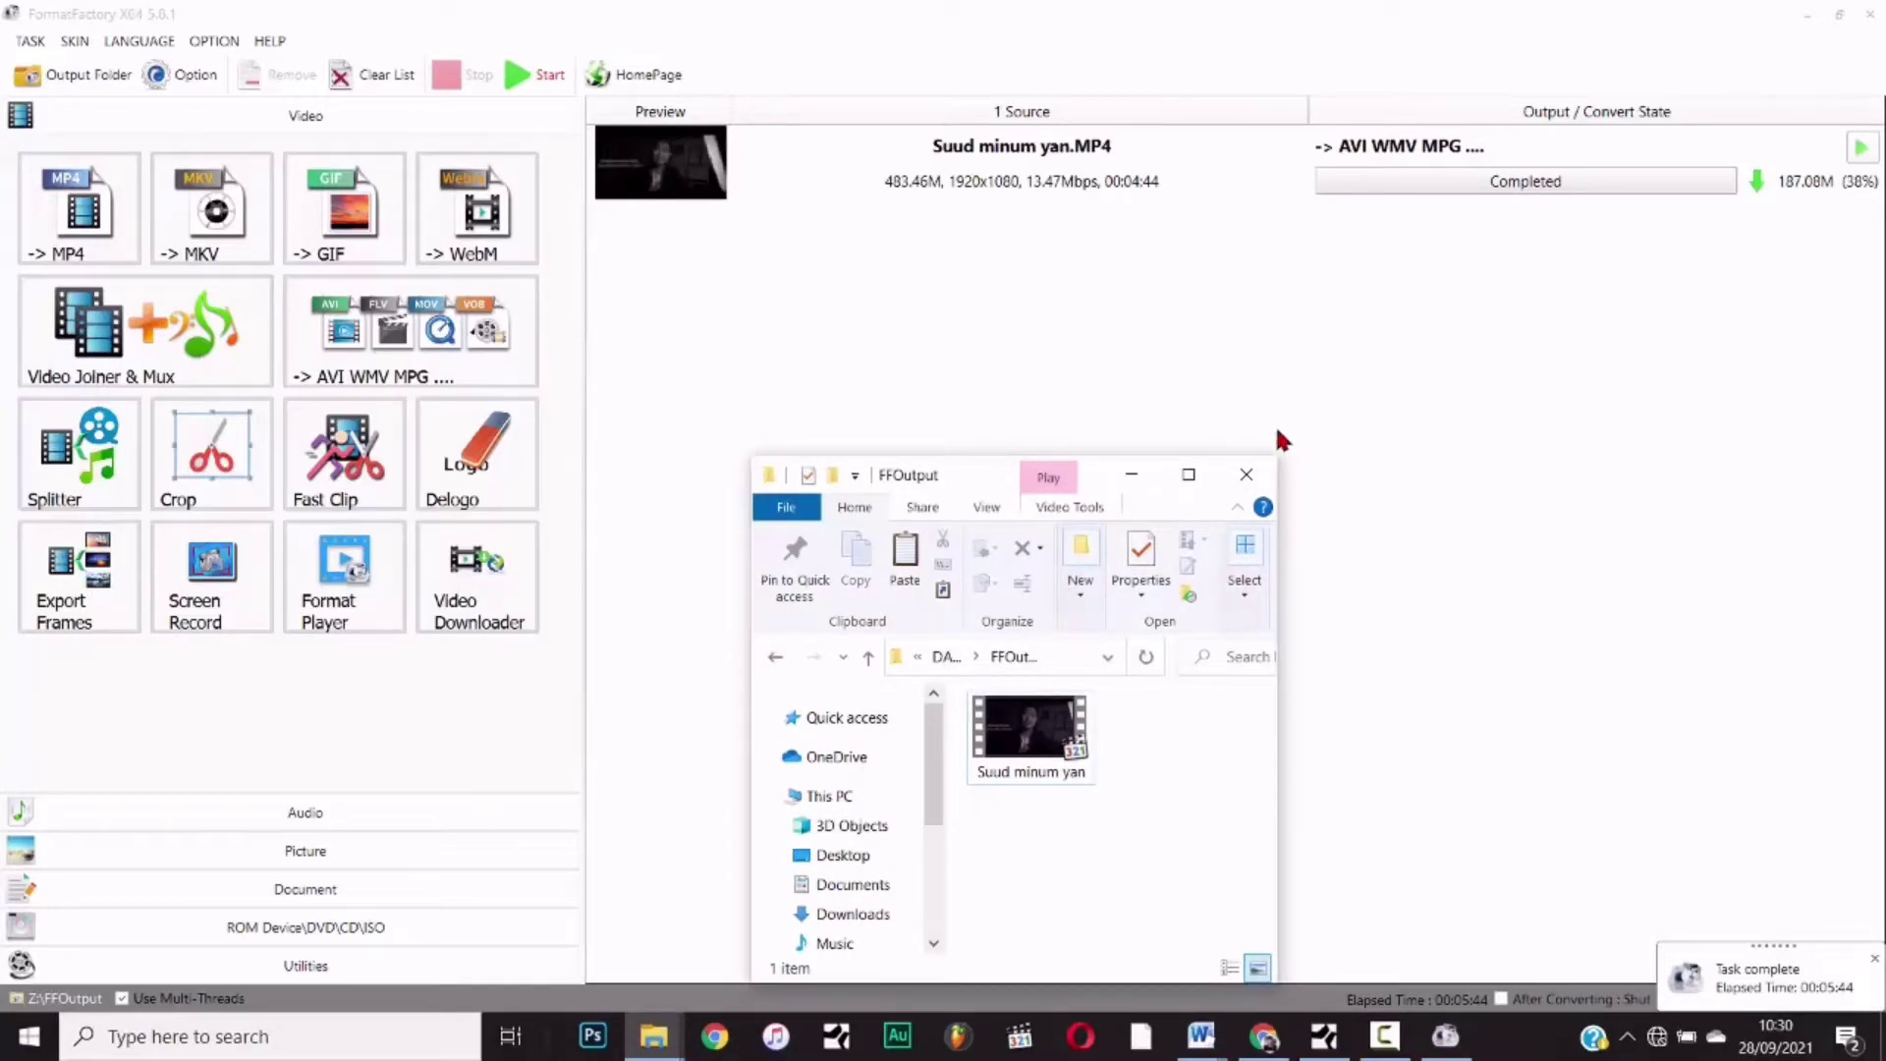
- Check the file type and size of the converted "Suud minum yan" video in the maximized FFOutput folder
click(1188, 474)
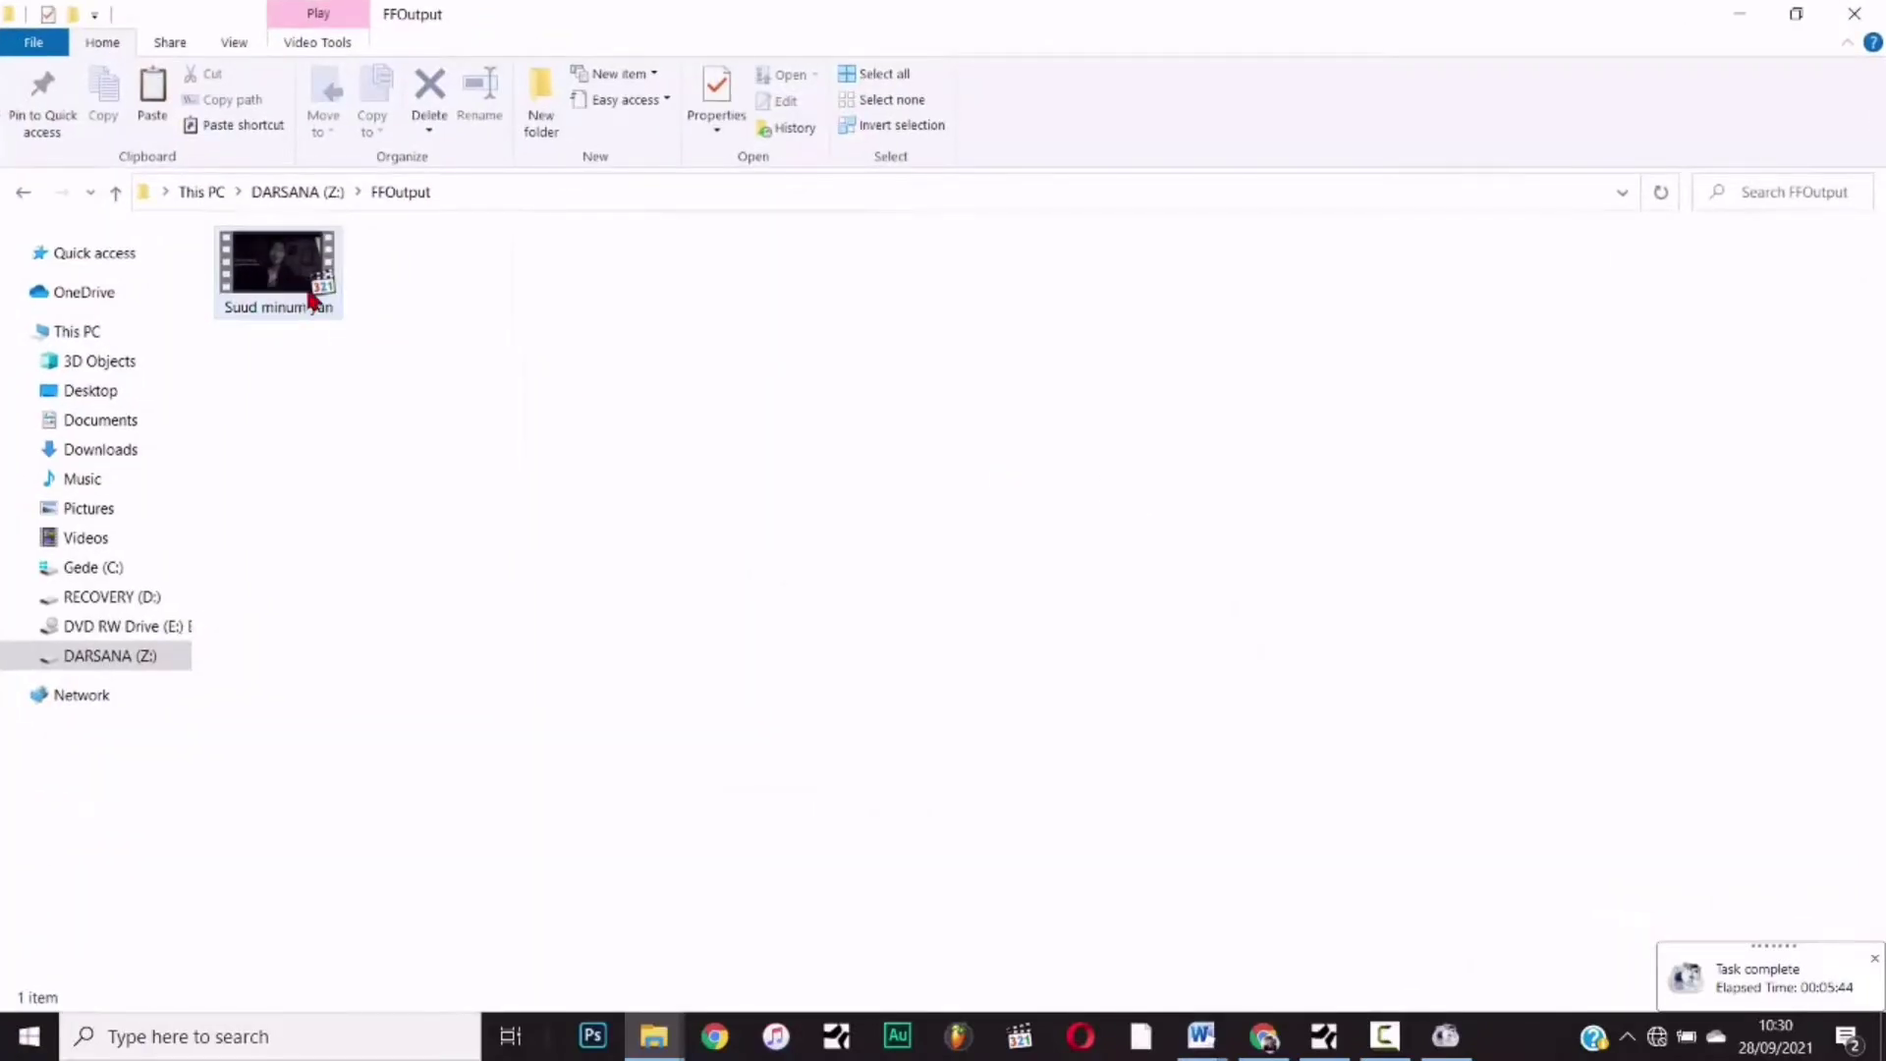
right_click(312, 300)
click(413, 894)
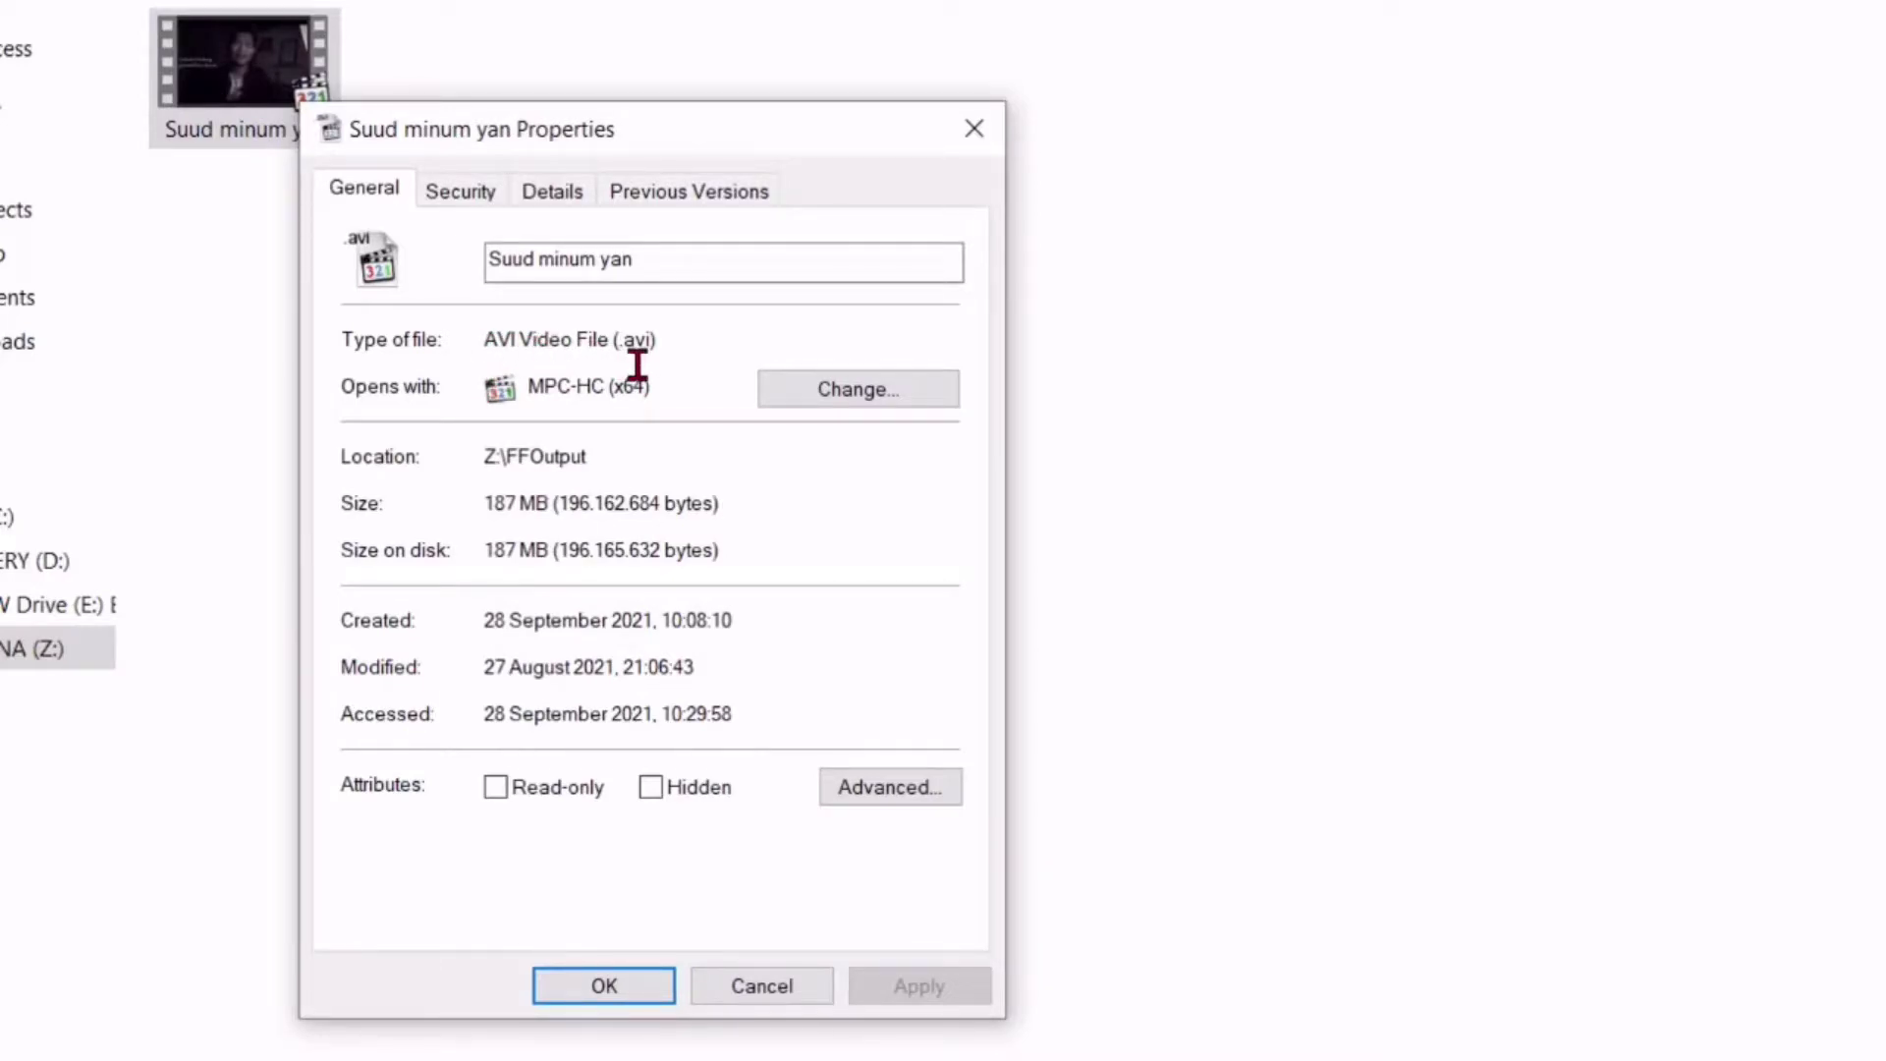
click(770, 978)
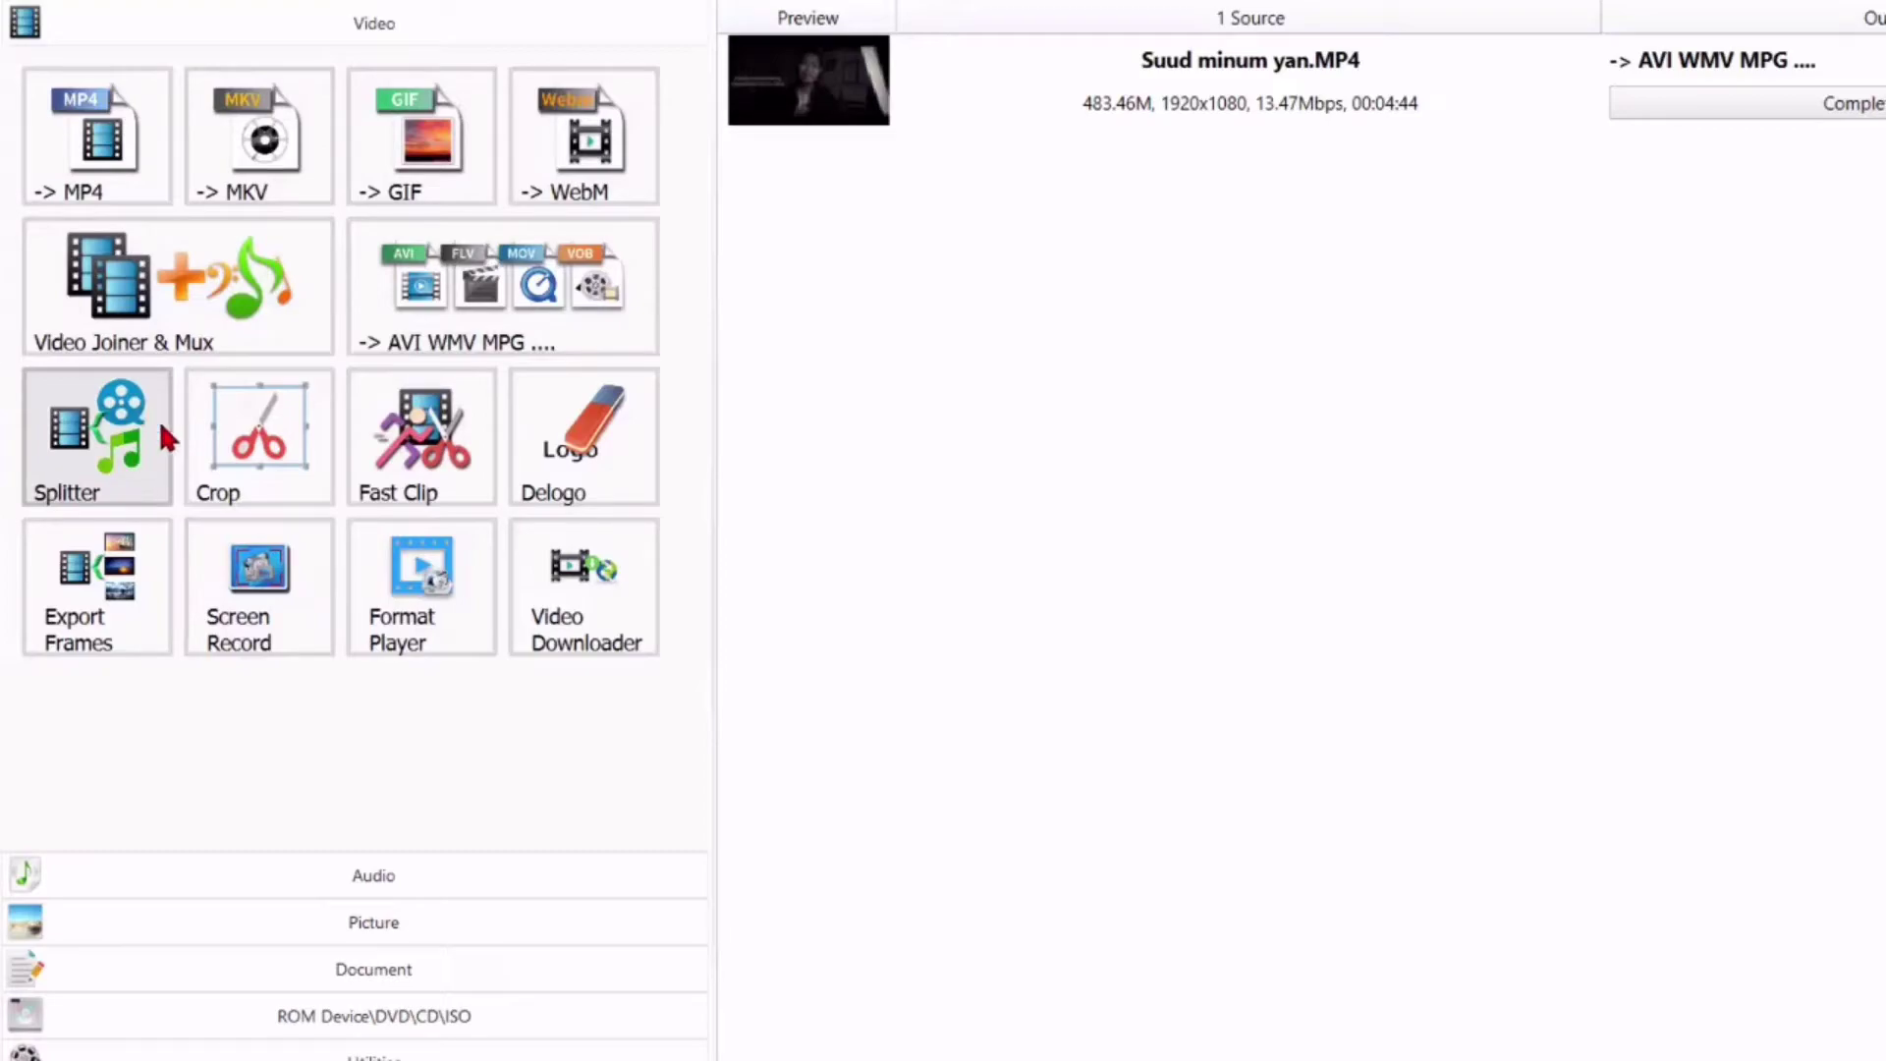
- Look at the Video Downloader dialog and close it without entering a URL
click(609, 624)
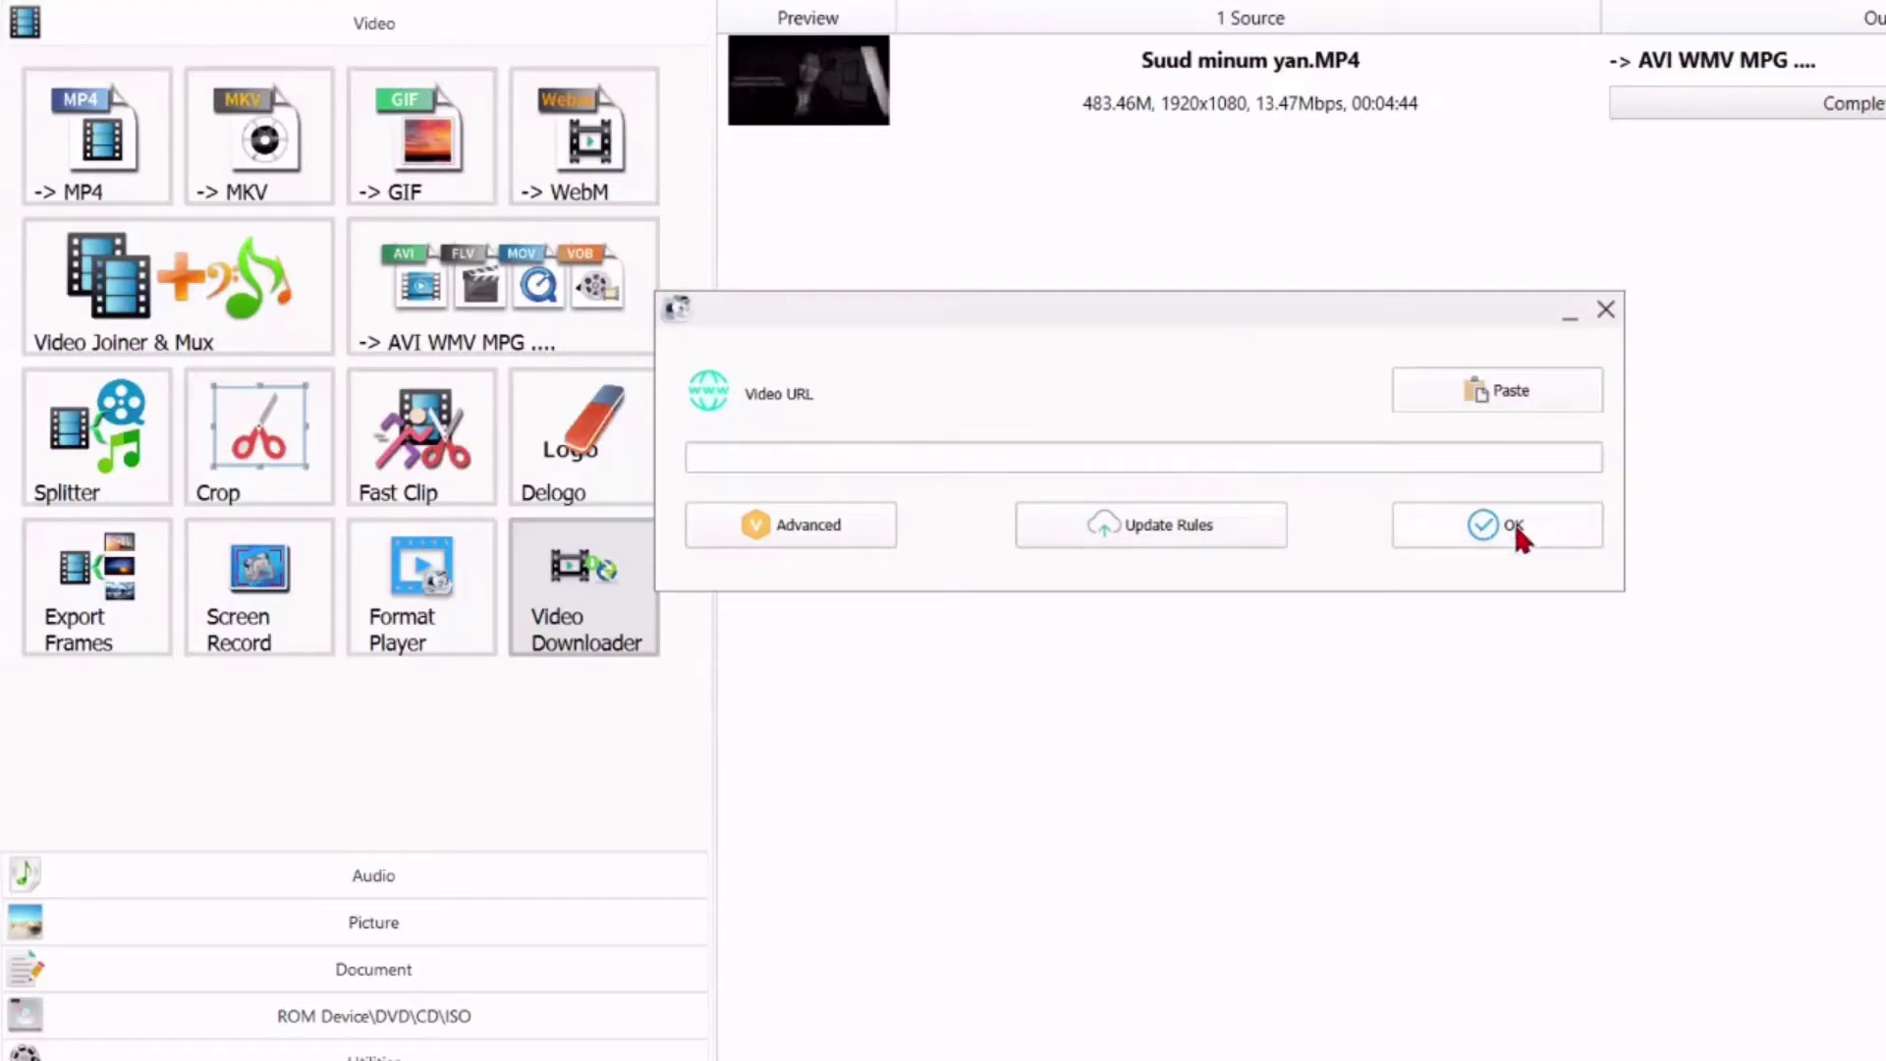
click(1605, 310)
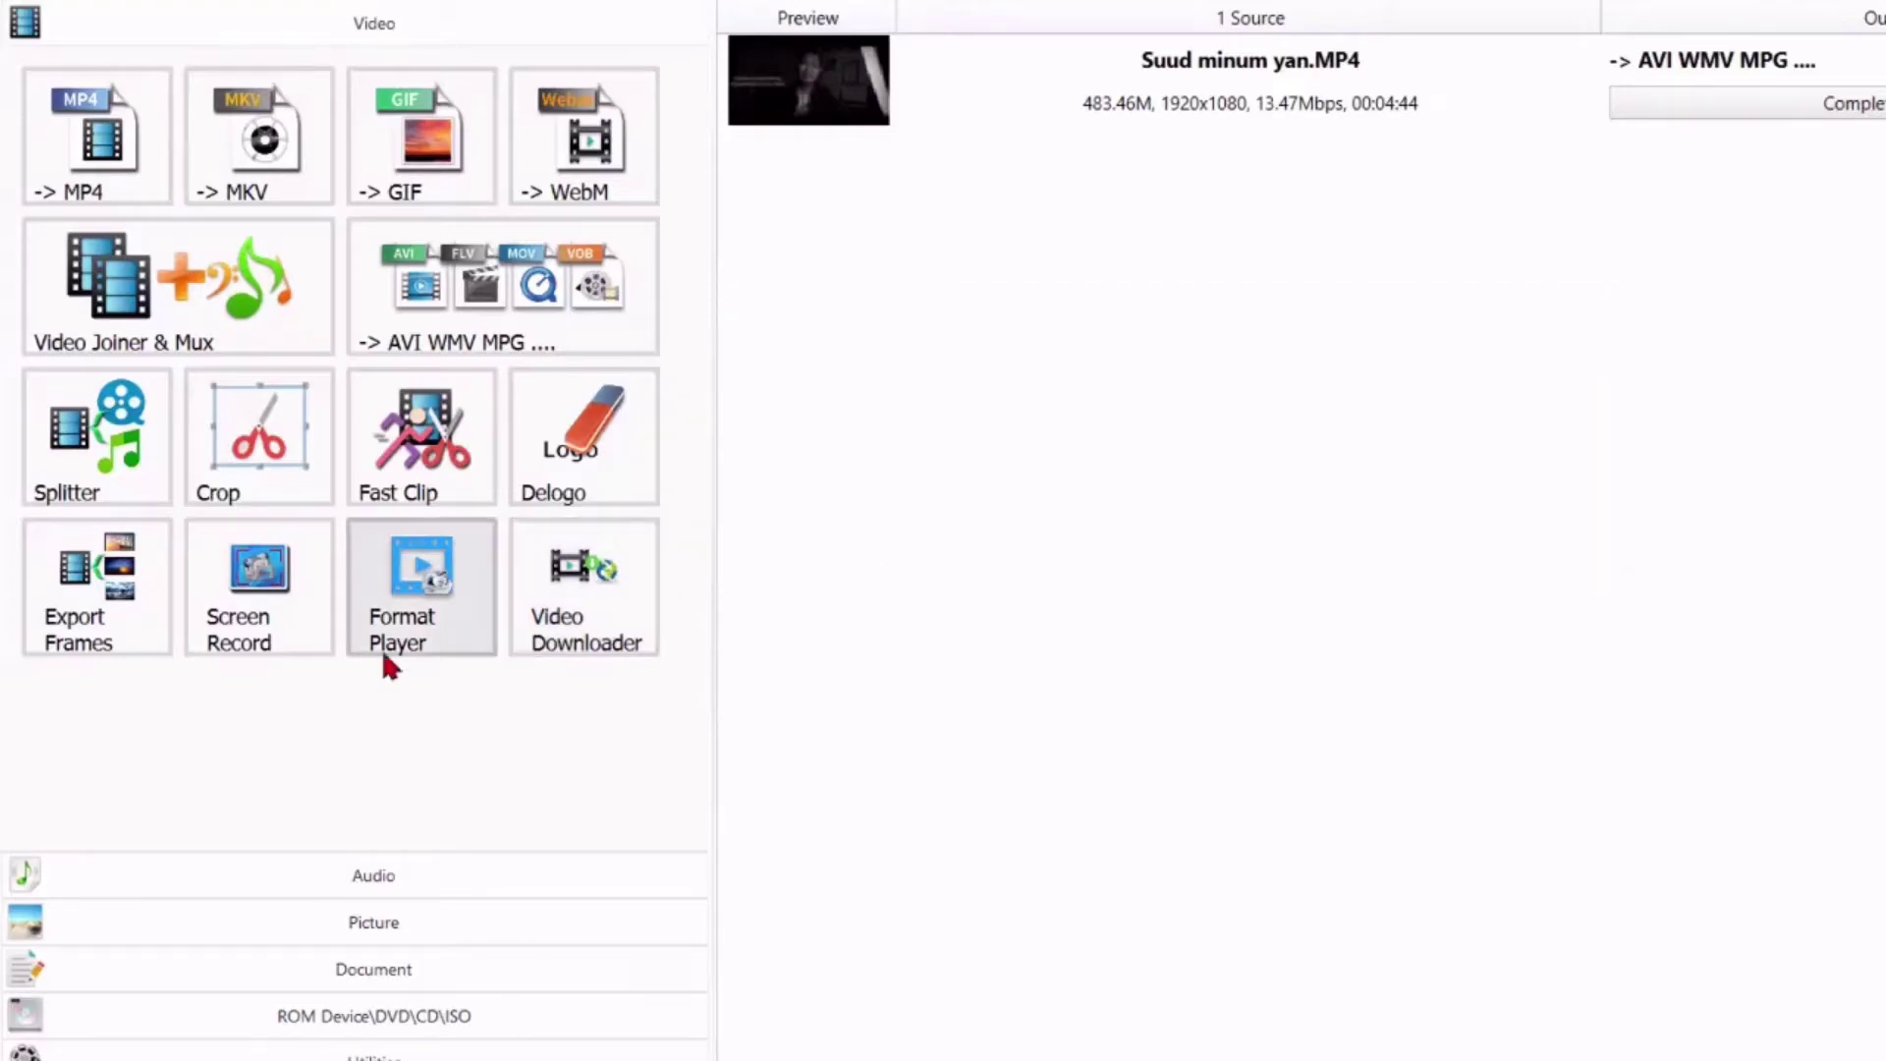
- Start a Text->Wav conversion from the audio tools and open the selection of text files to add
click(425, 875)
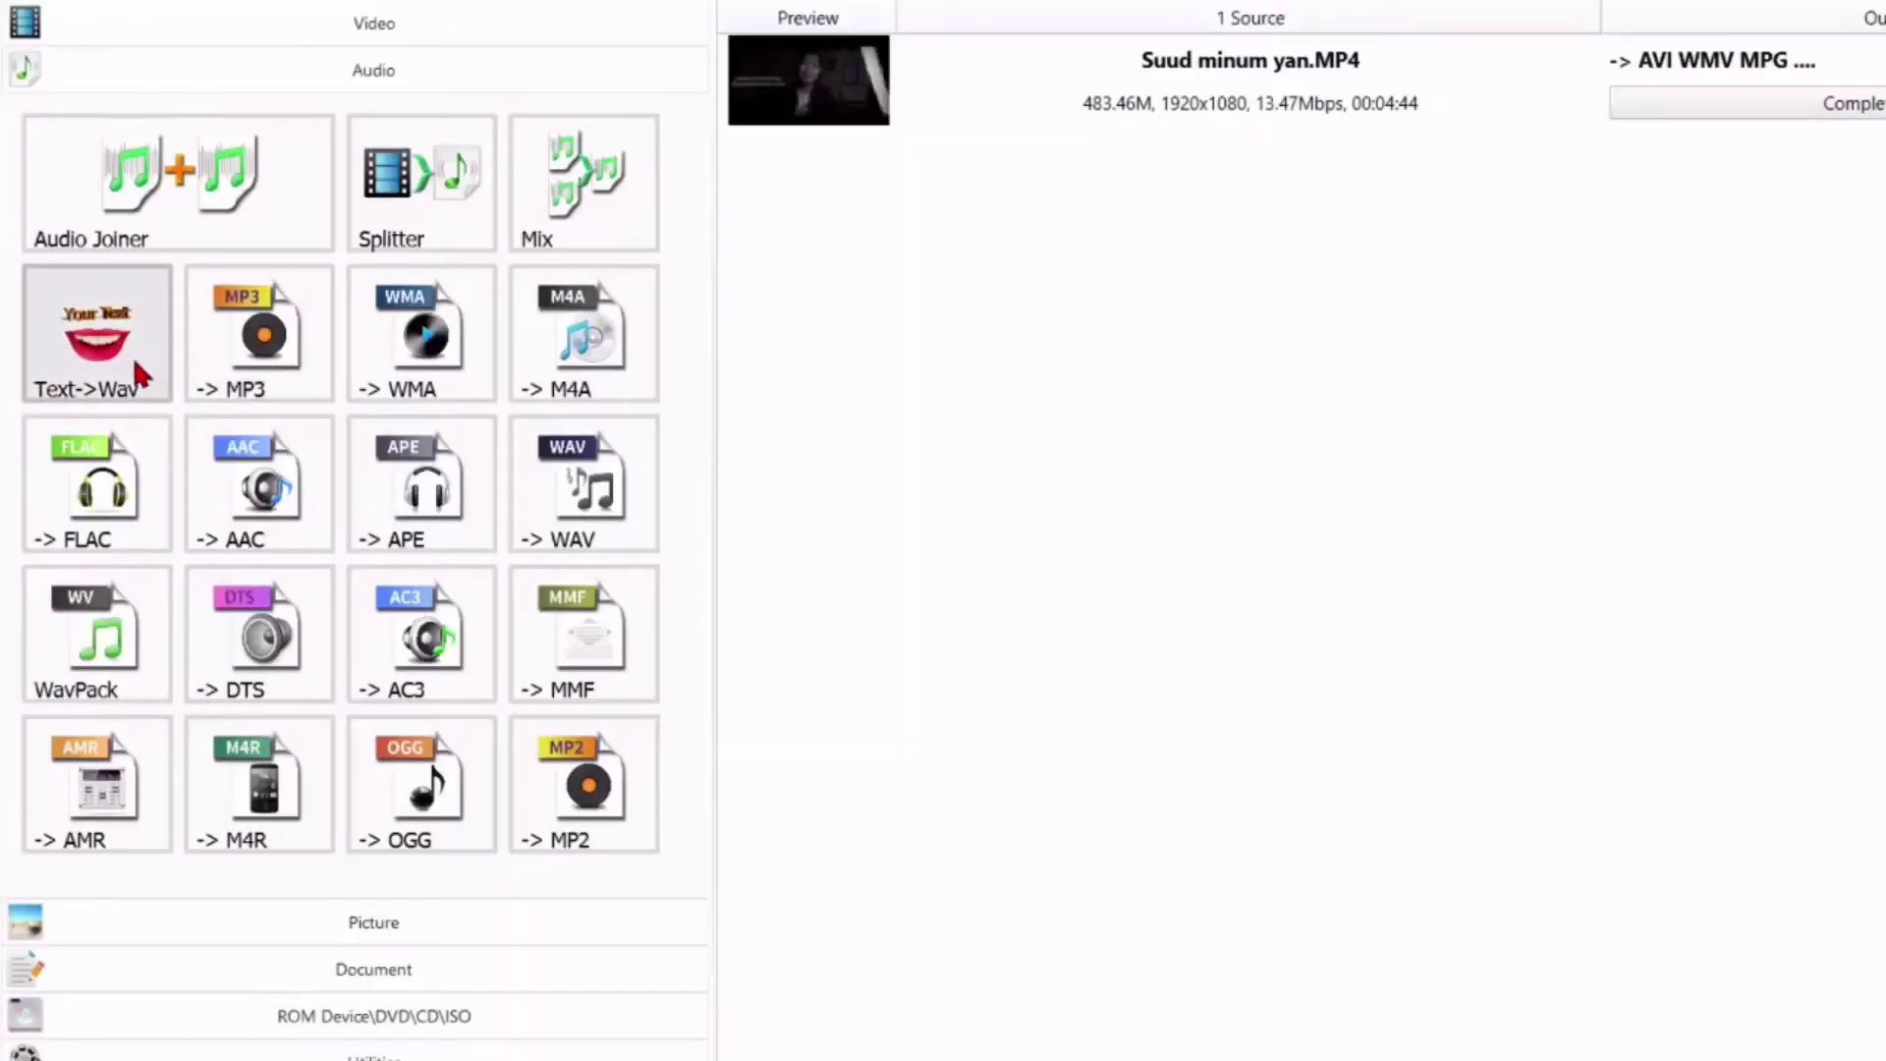
click(136, 365)
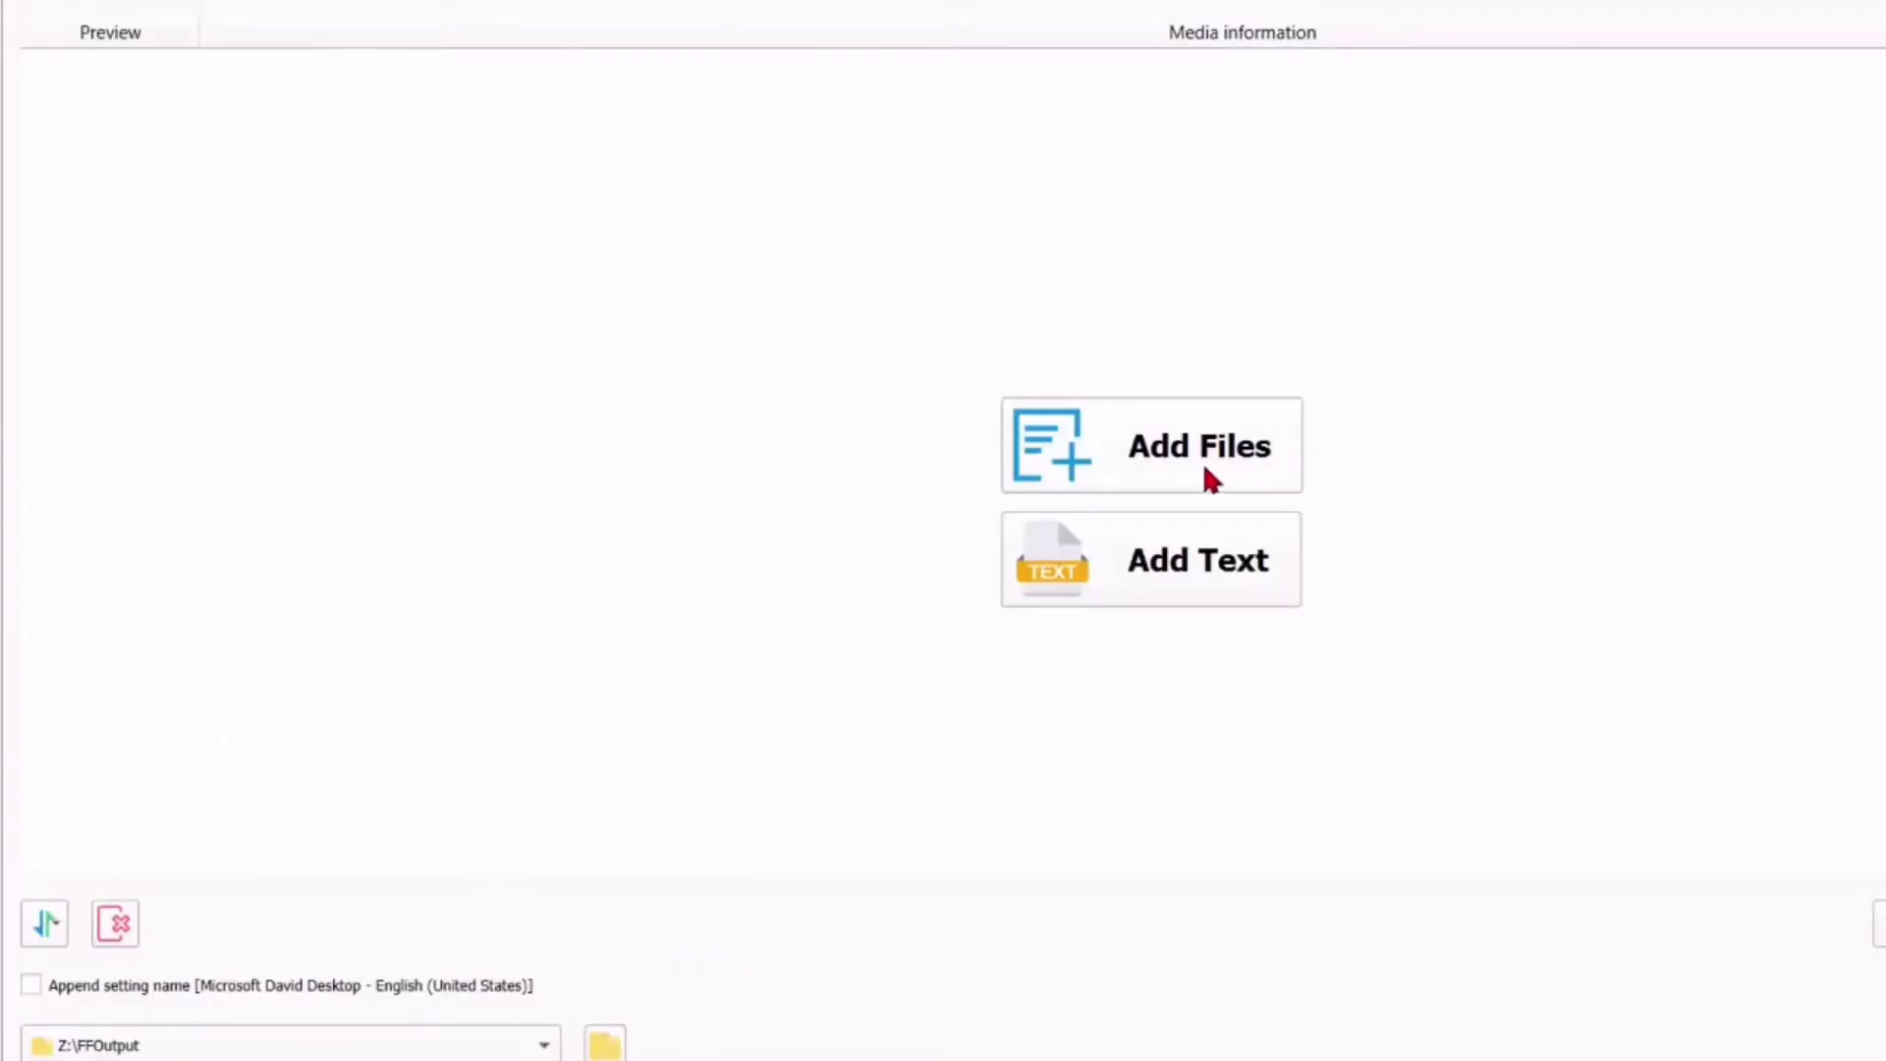
click(1179, 463)
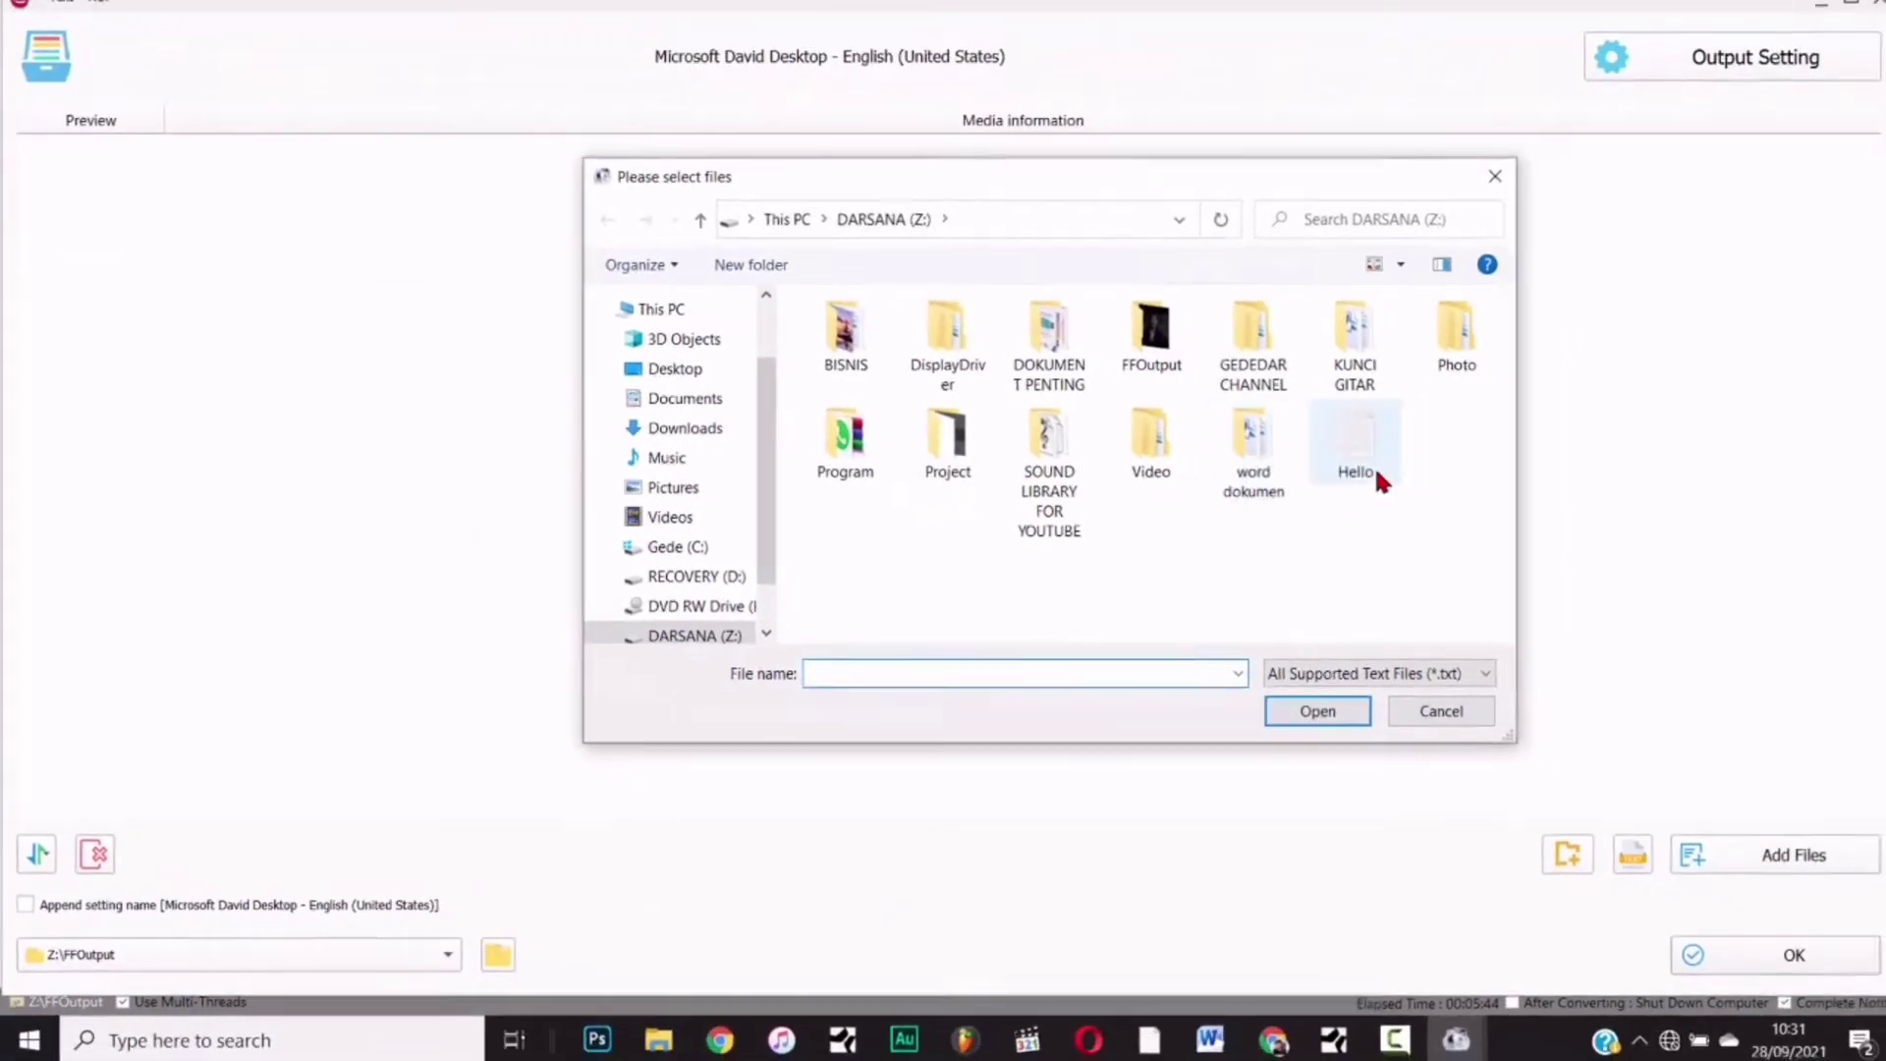
- Switch to Word to read the text of the Hello document, and return to FormatFactory's file selection
mouse_move(1201, 1036)
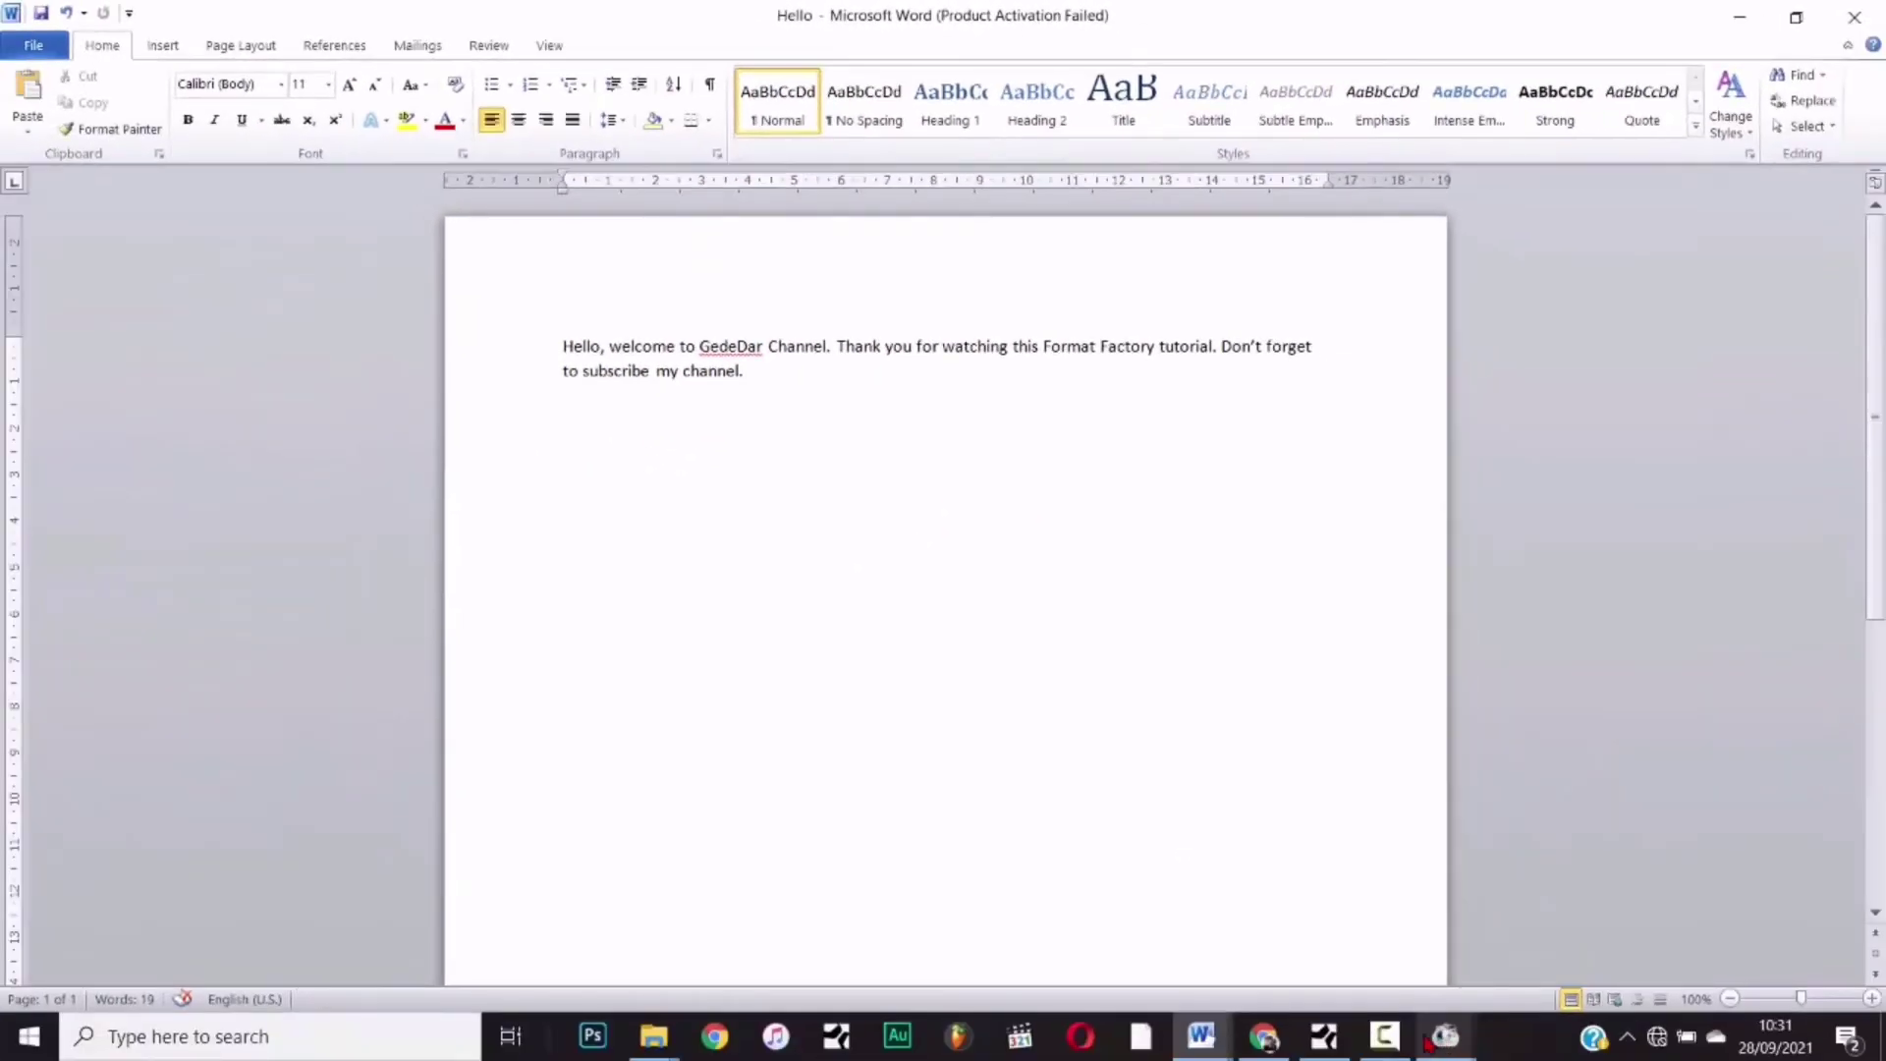
mouse_move(1444, 1039)
click(1572, 928)
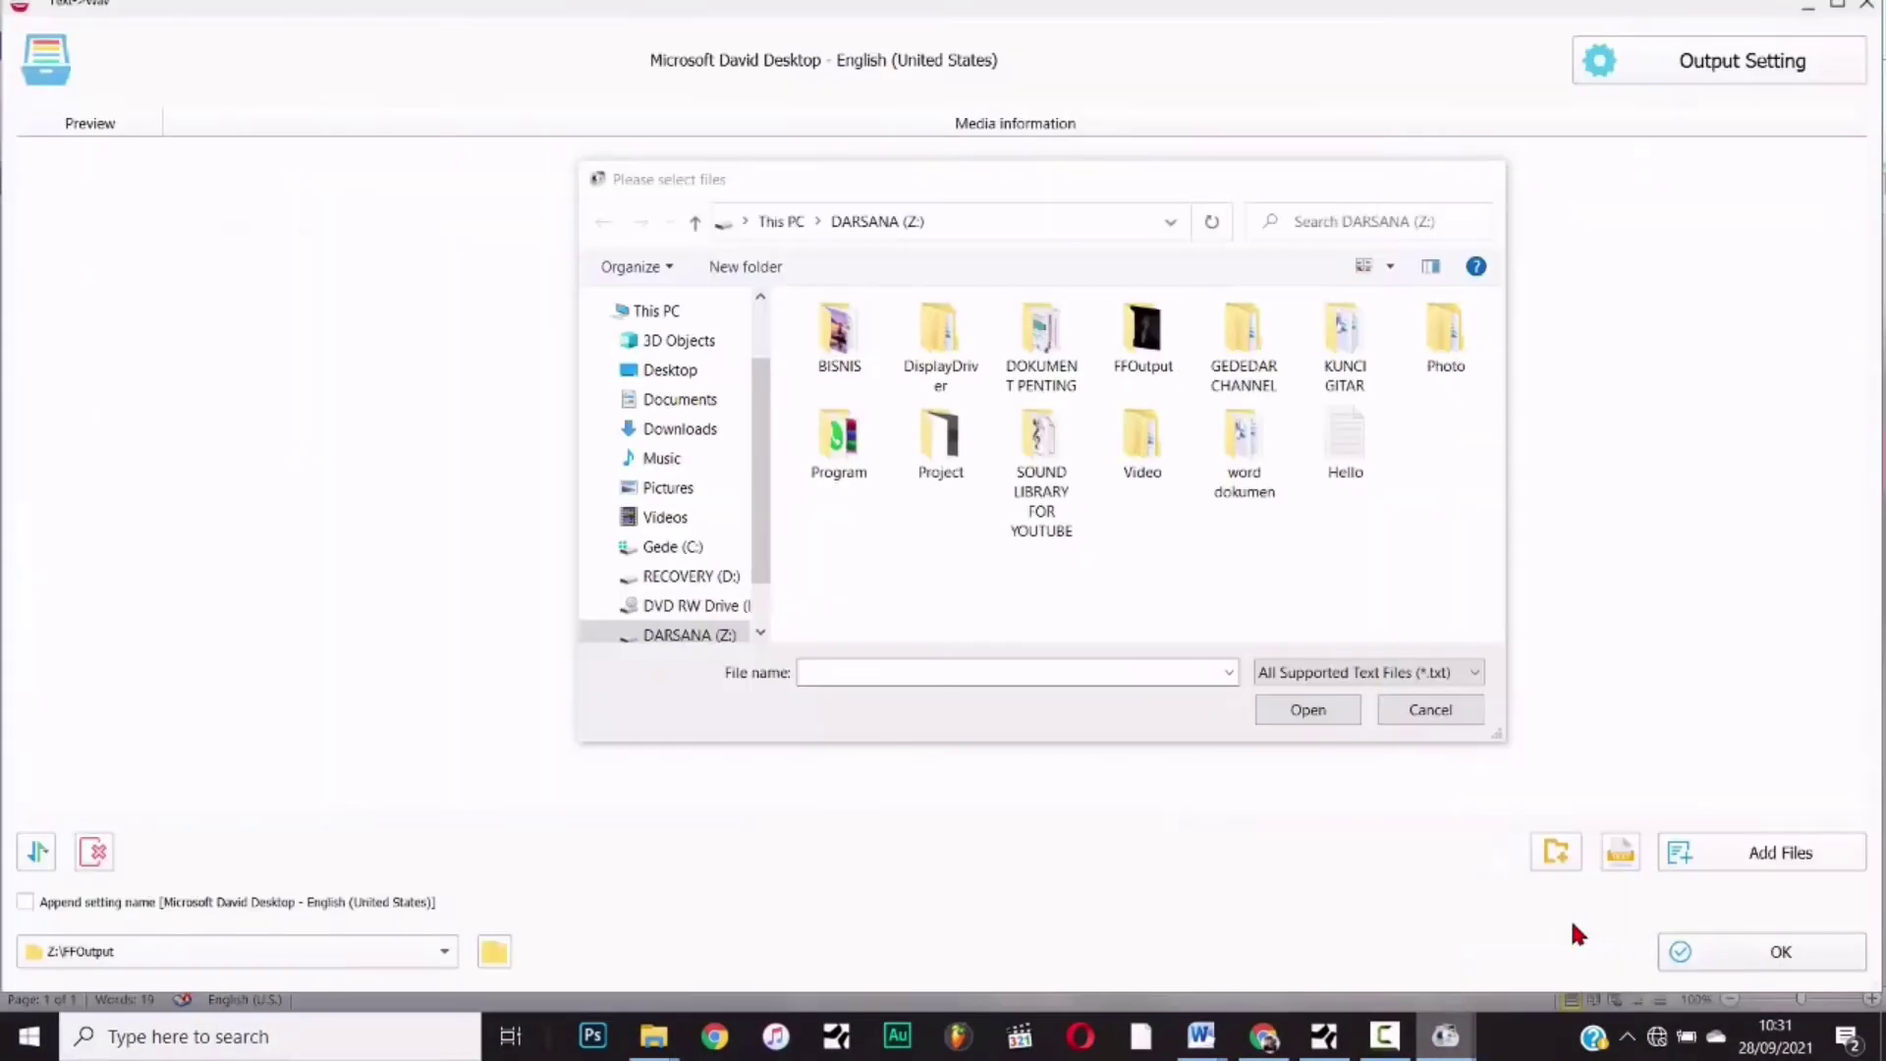
- Add the Hello text file from the DARSANA (Z:) drive to the Text->Wav task and run the conversion
click(1429, 711)
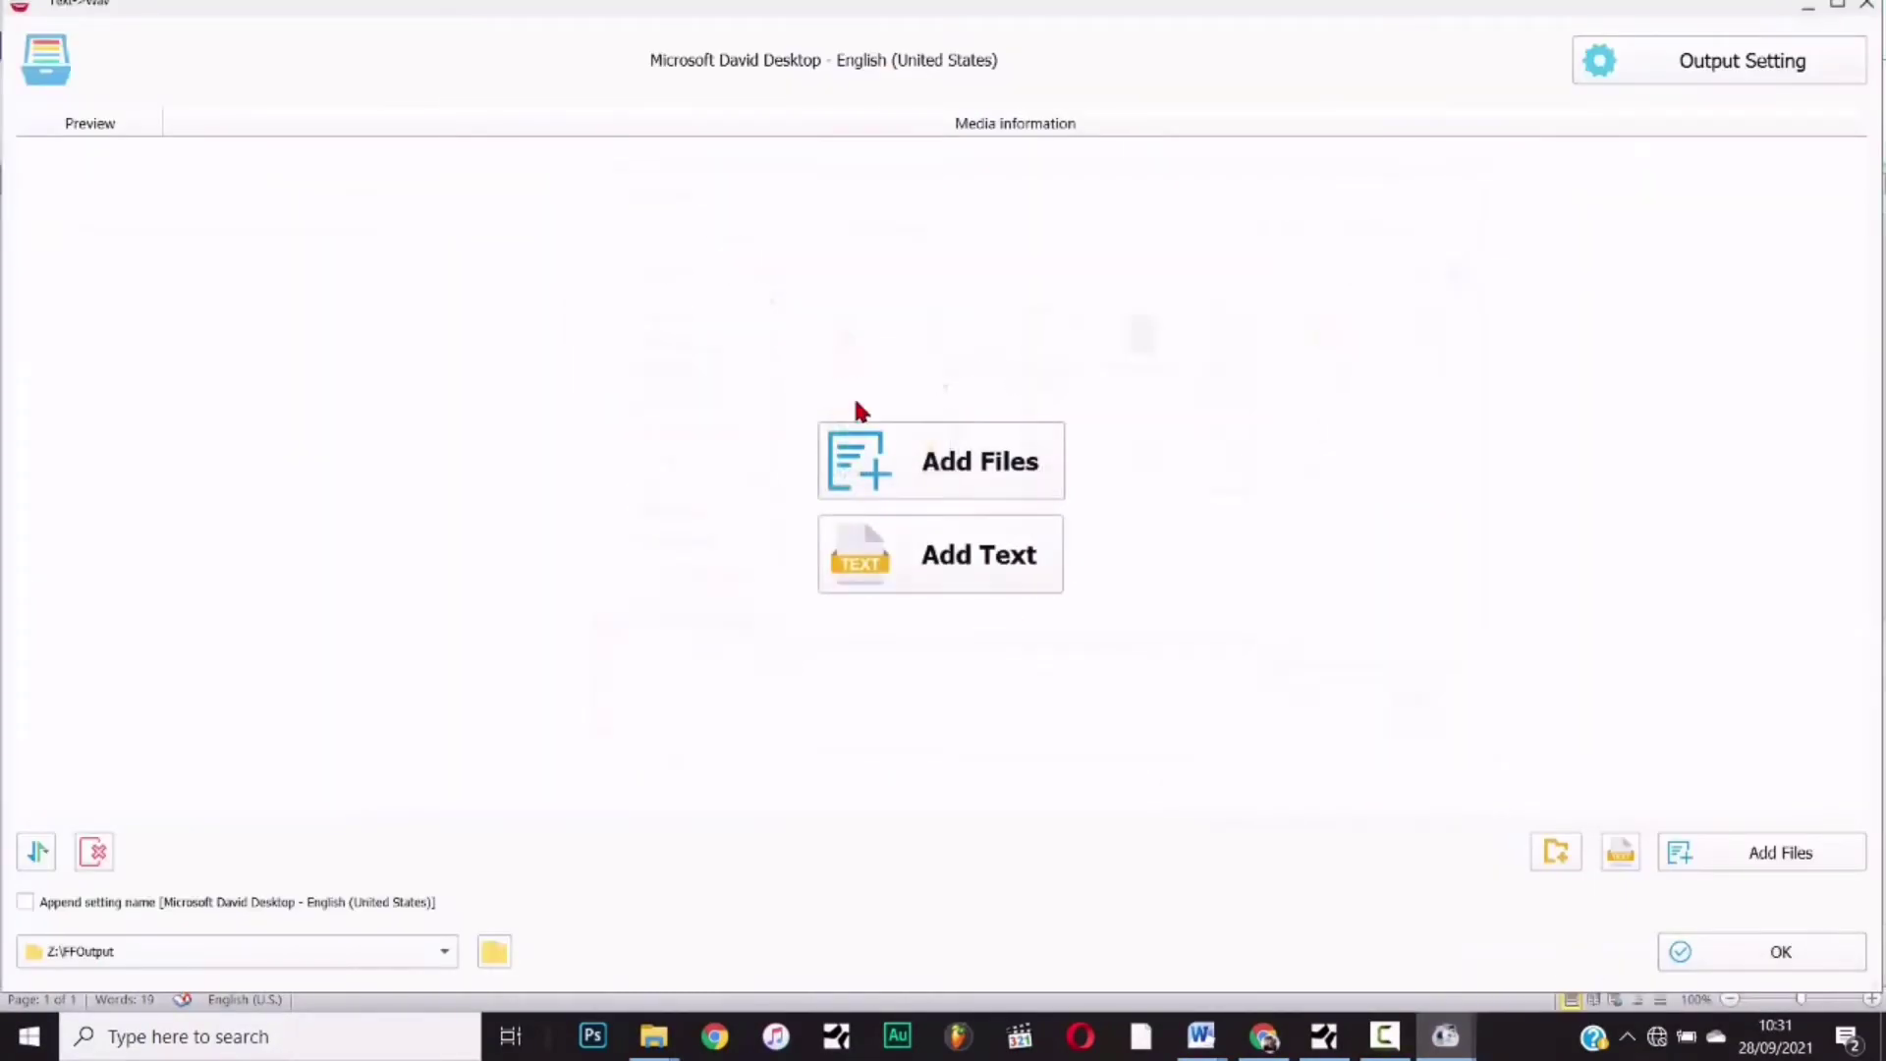
click(917, 461)
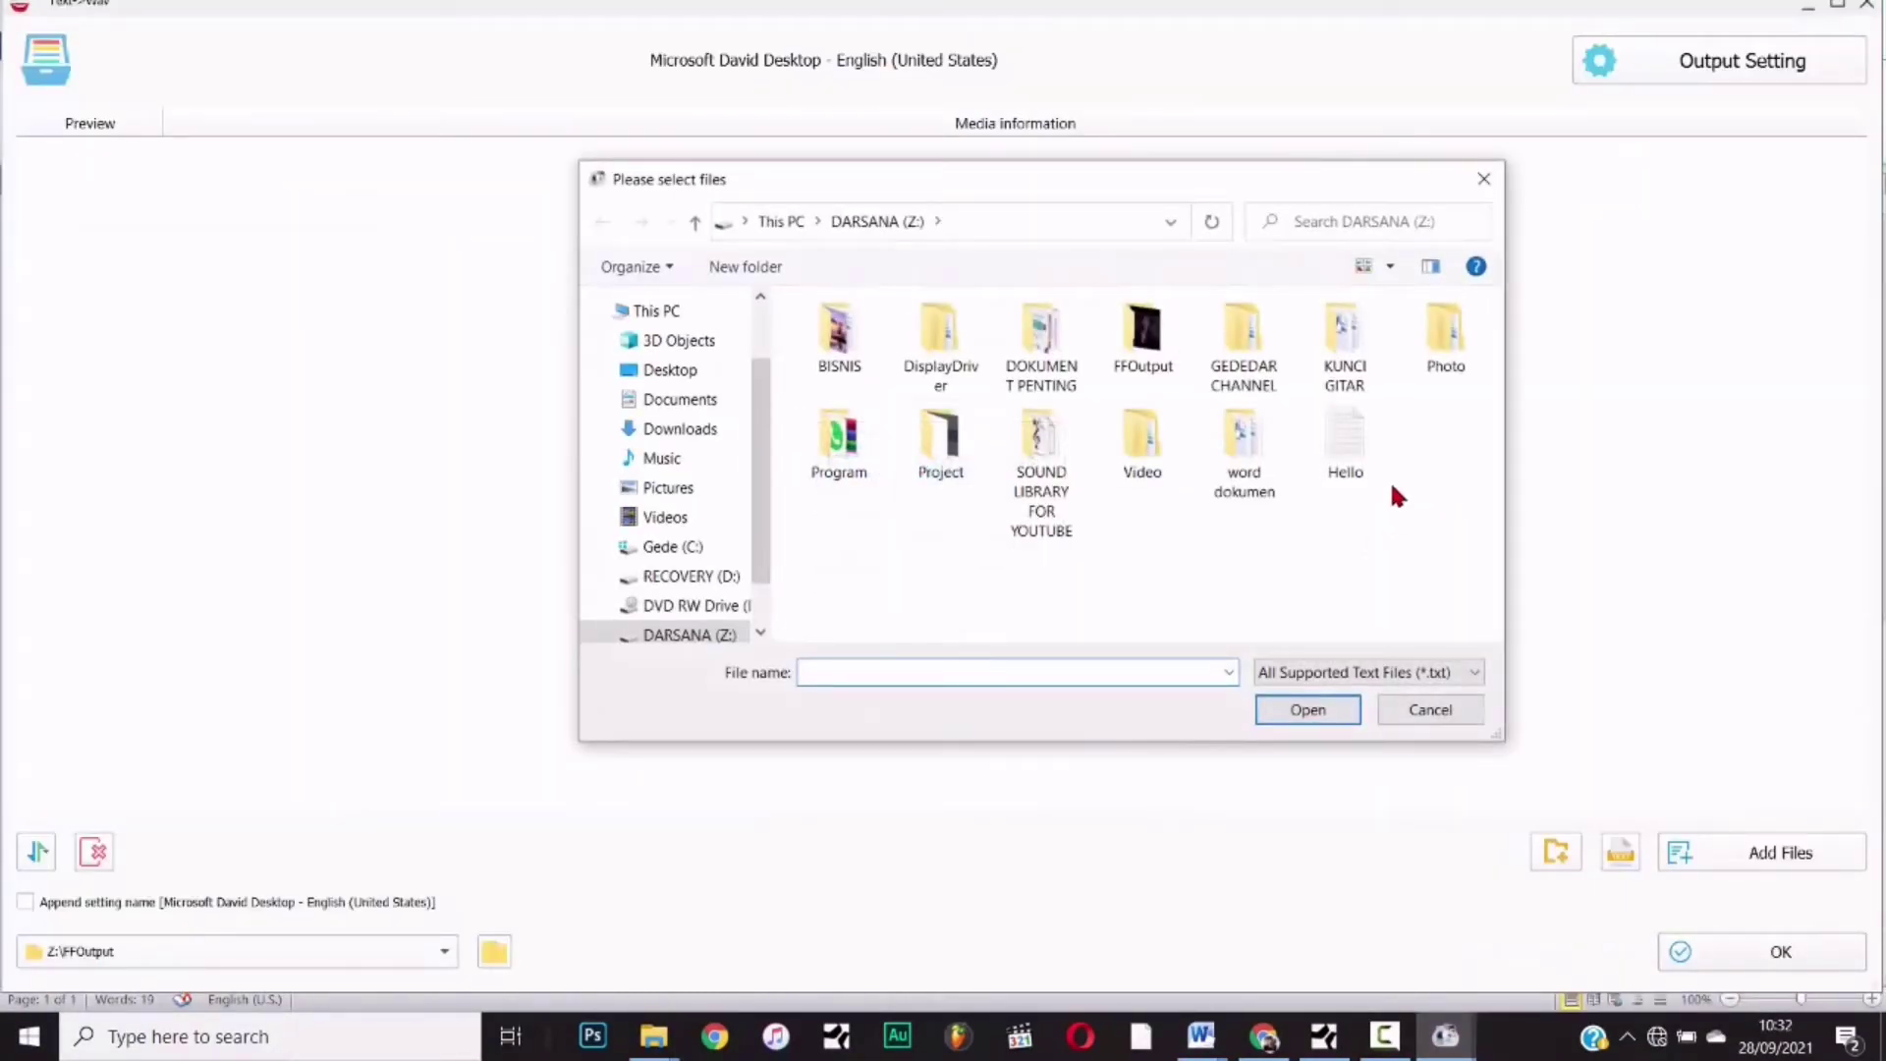
click(1342, 438)
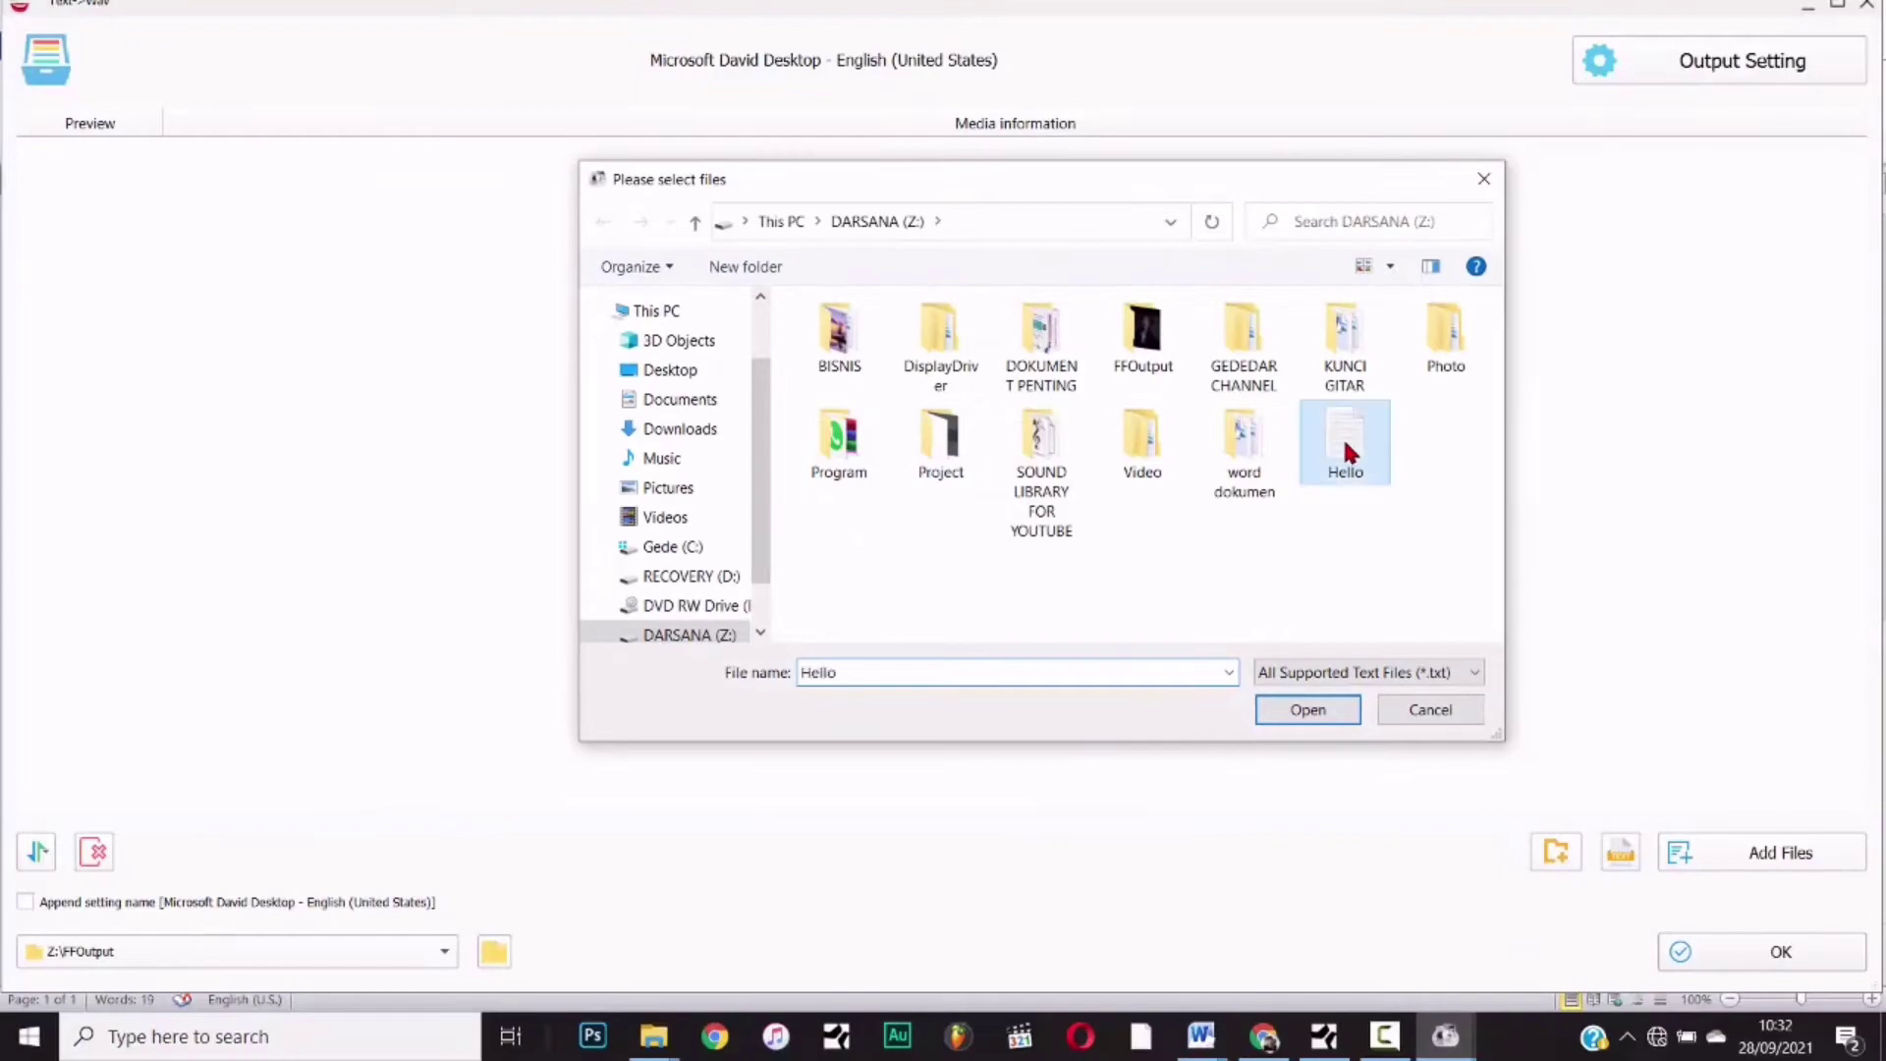
click(1336, 709)
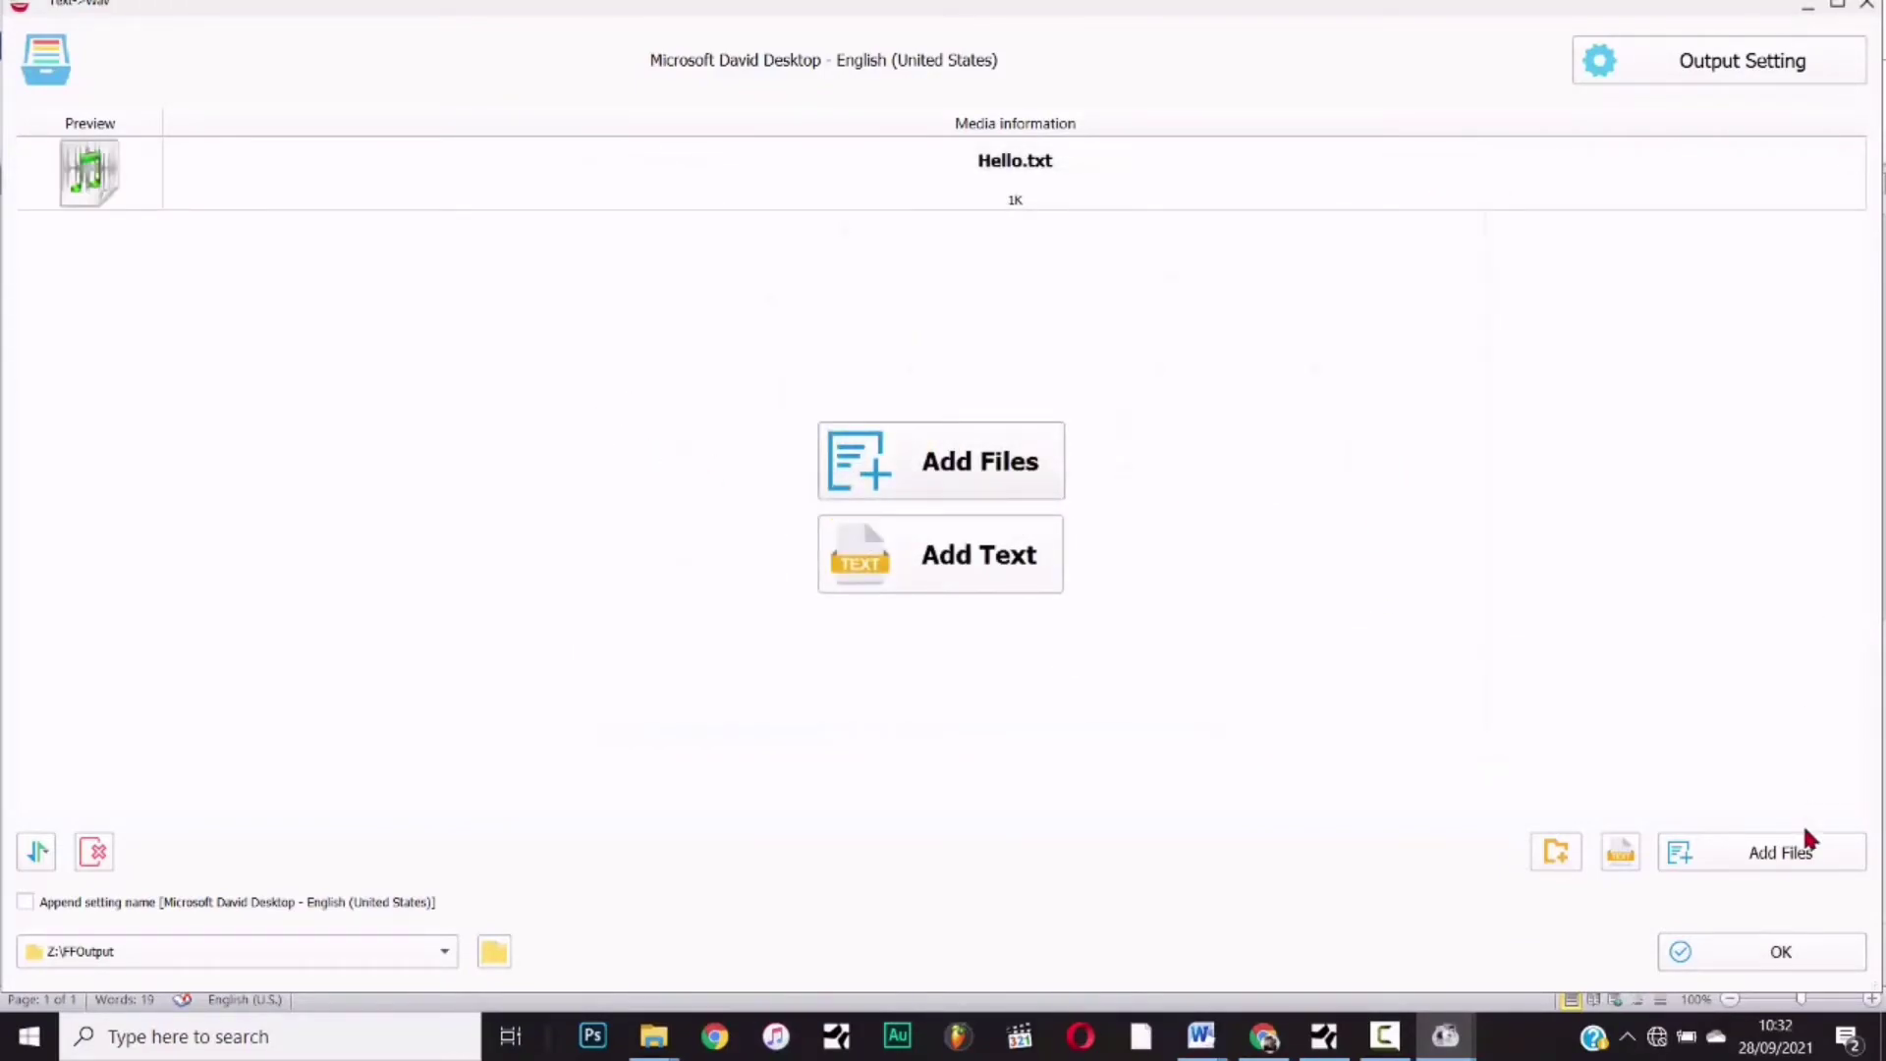
click(1793, 948)
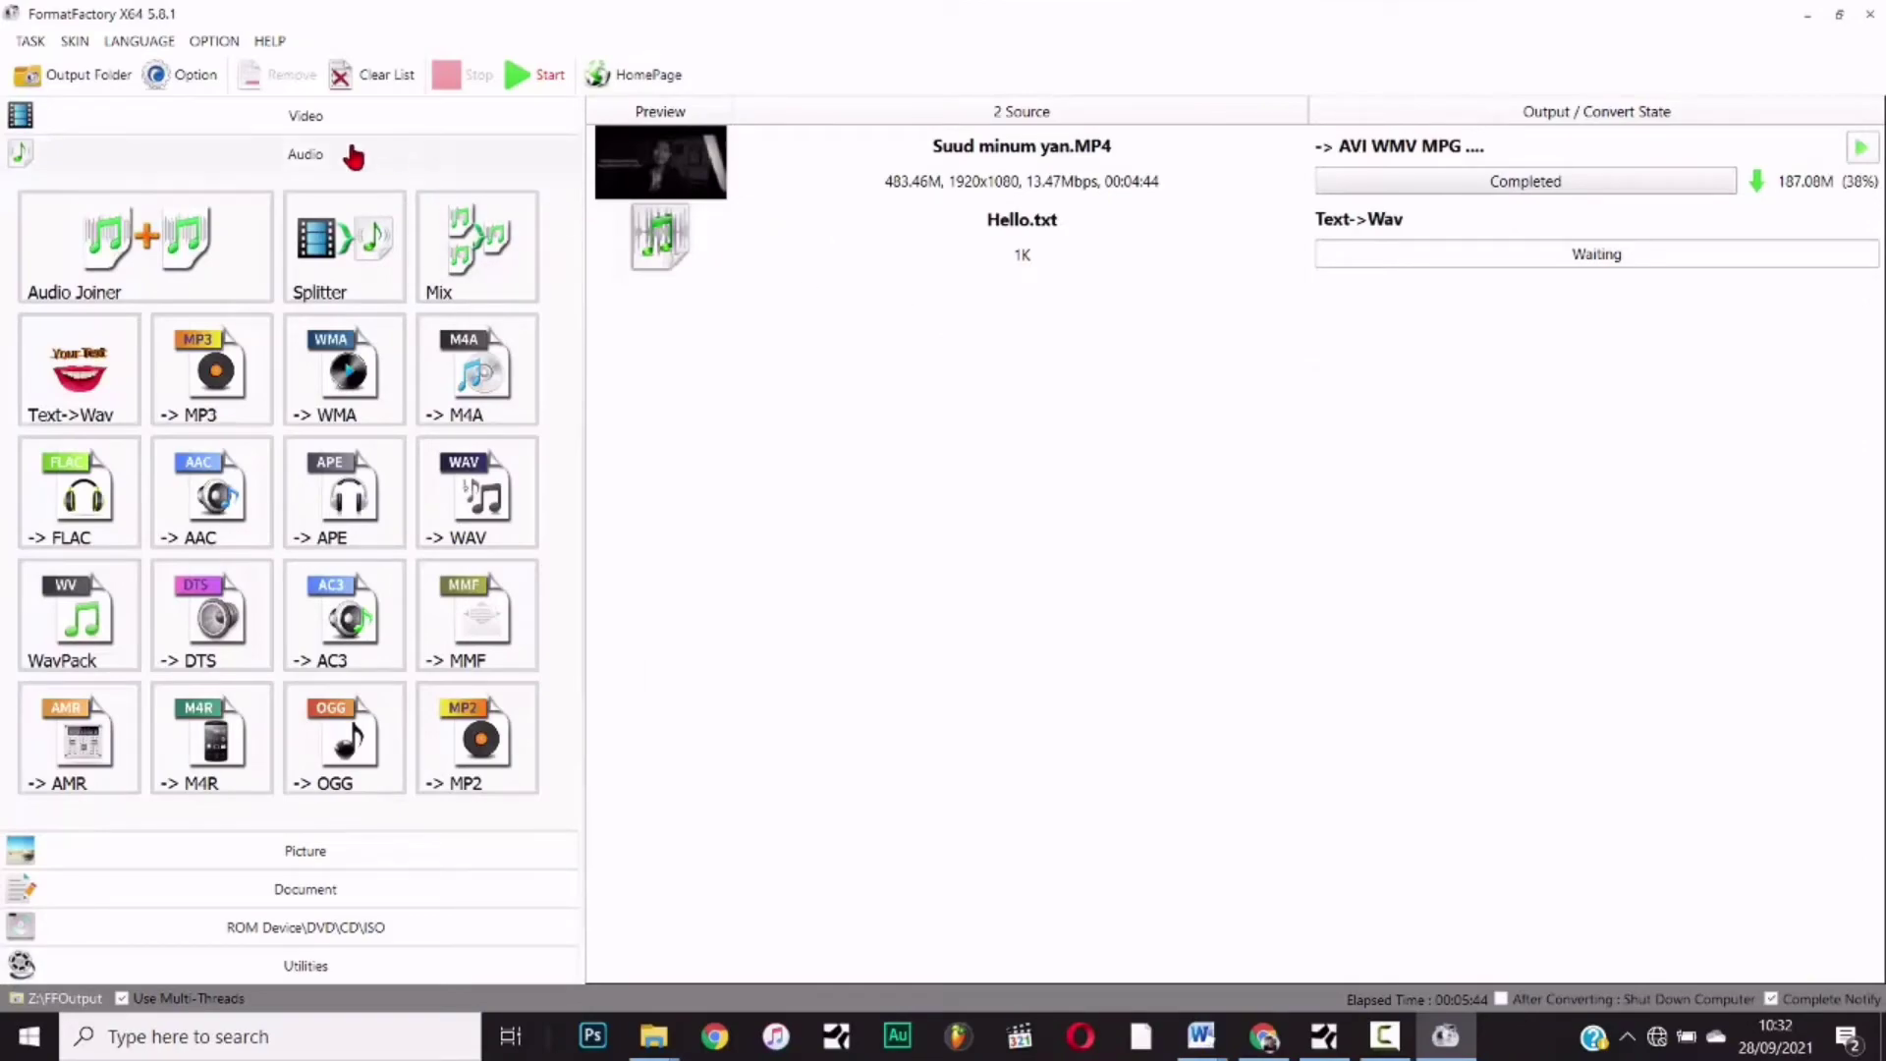
click(523, 78)
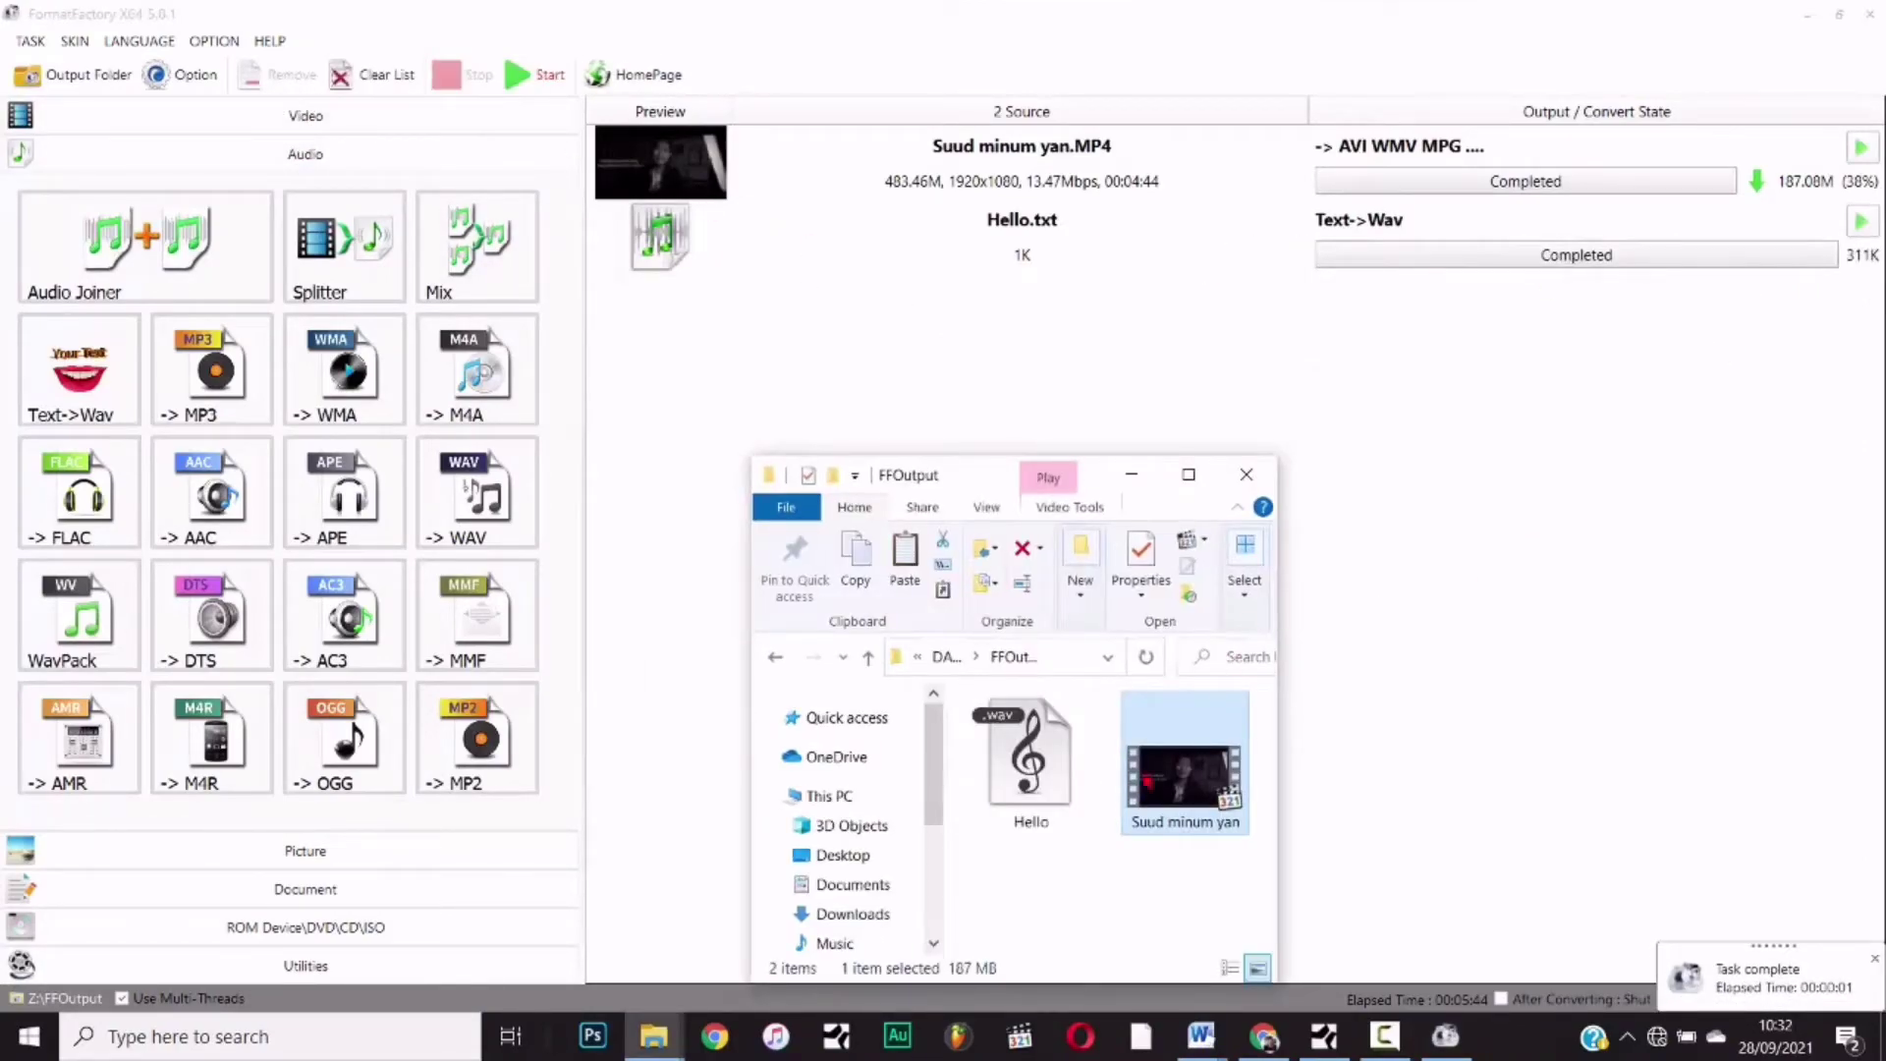
- Play the converted Hello WAV file from the FFOutput folder, and close the player and the folder
mouse_move(1049, 747)
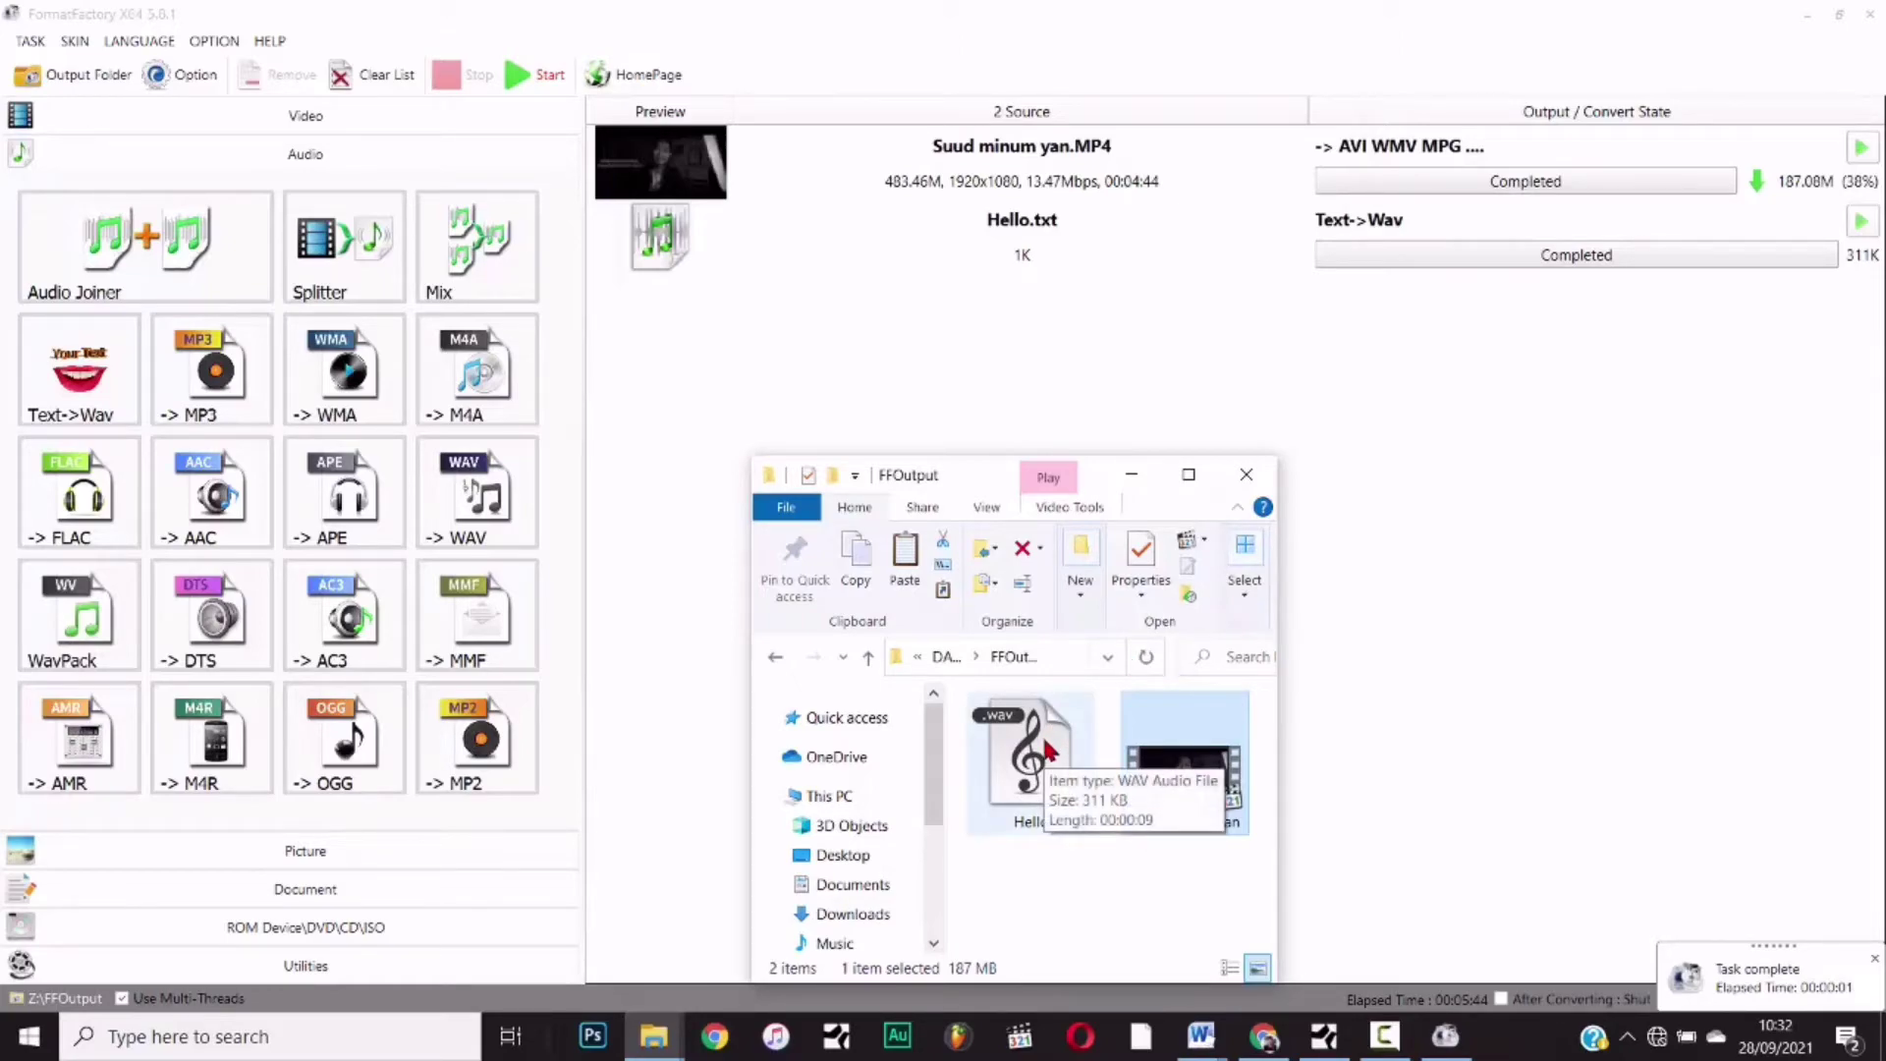
double_click(1049, 749)
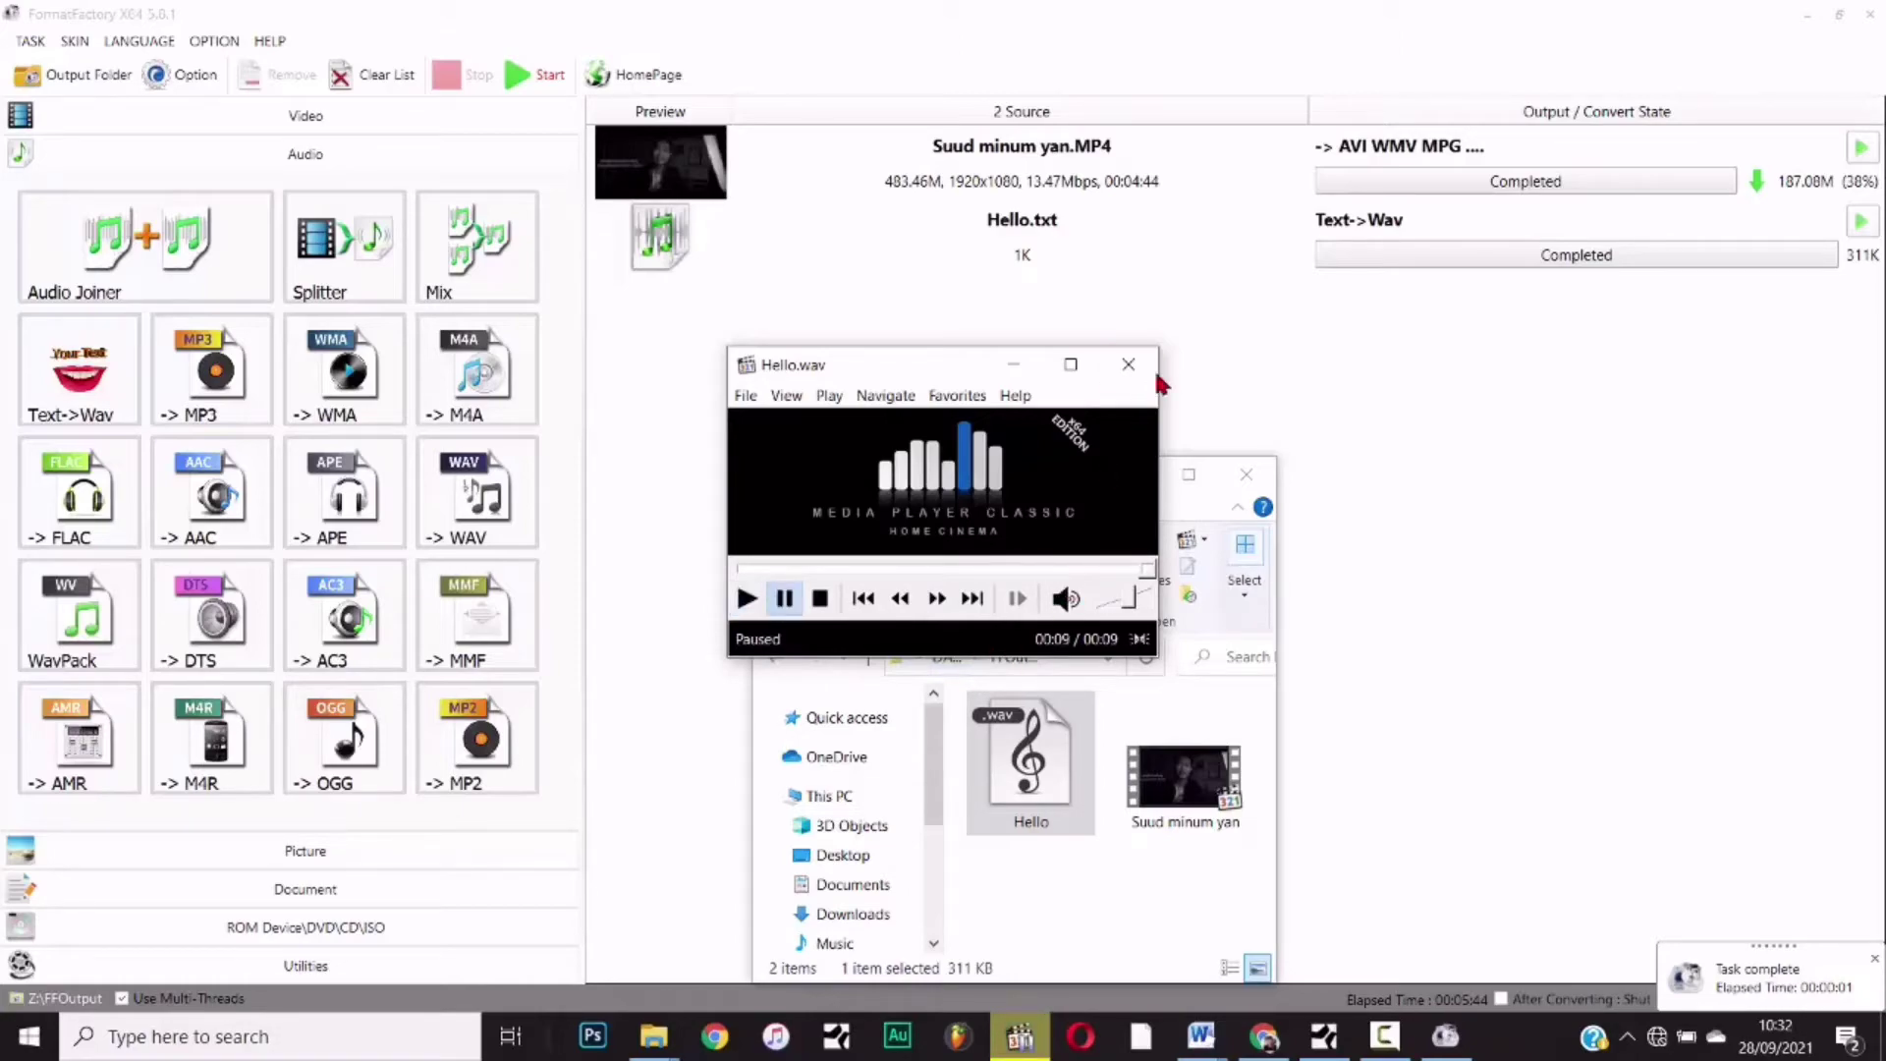
click(1127, 364)
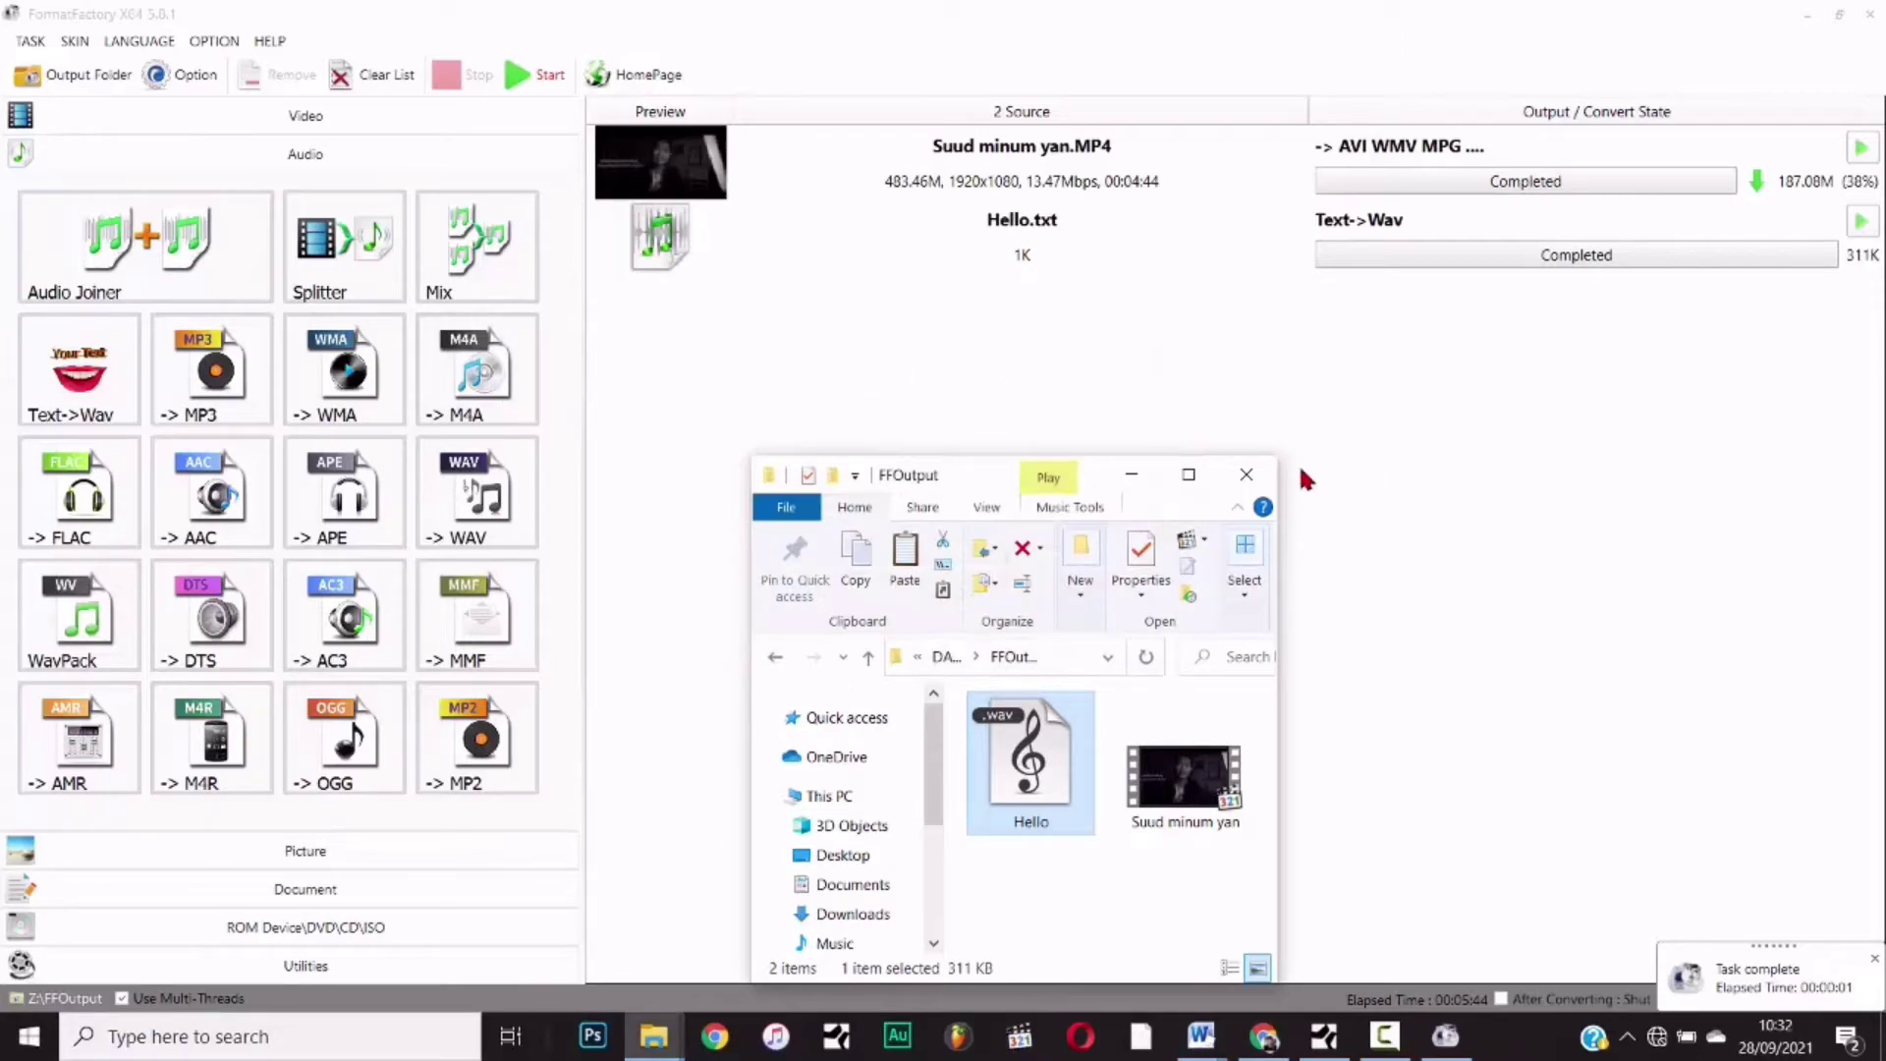
click(1245, 473)
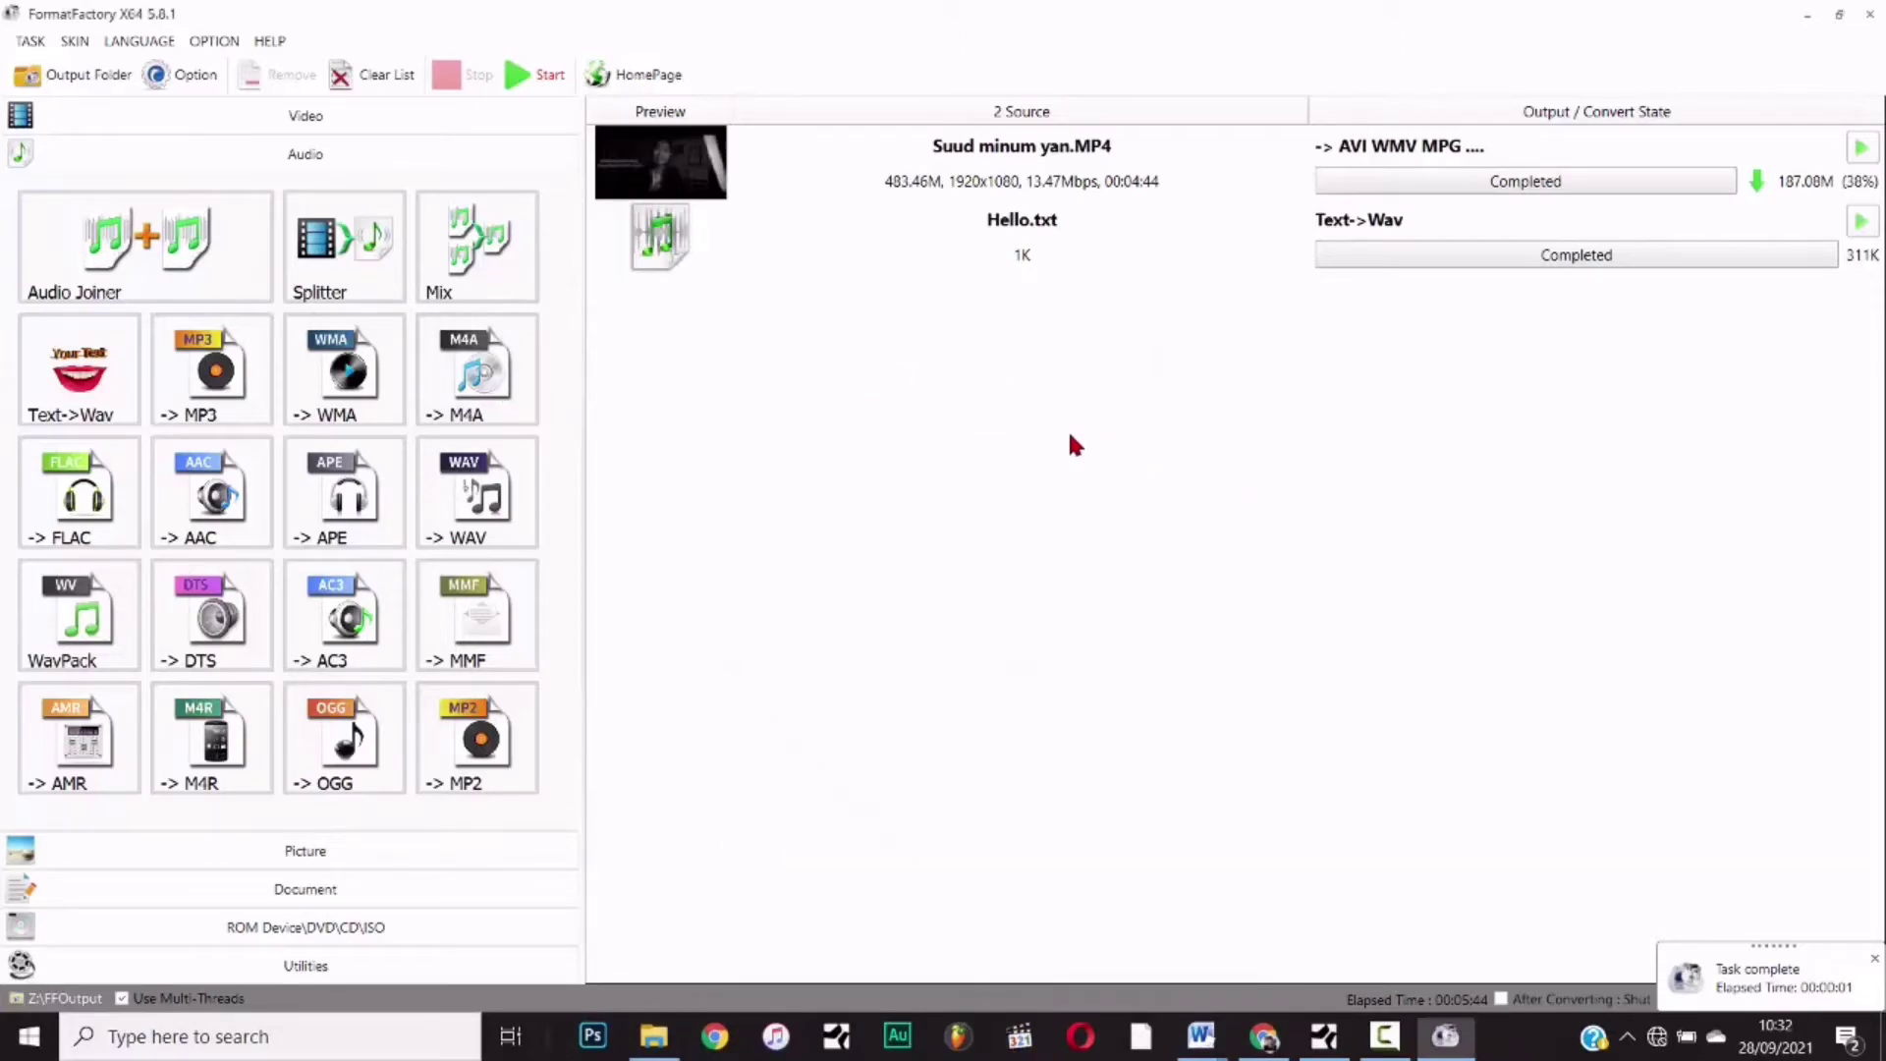
- Start an MP3 conversion and add the "Suud minum yan" video from the DARSANA (Z:) drive
click(209, 396)
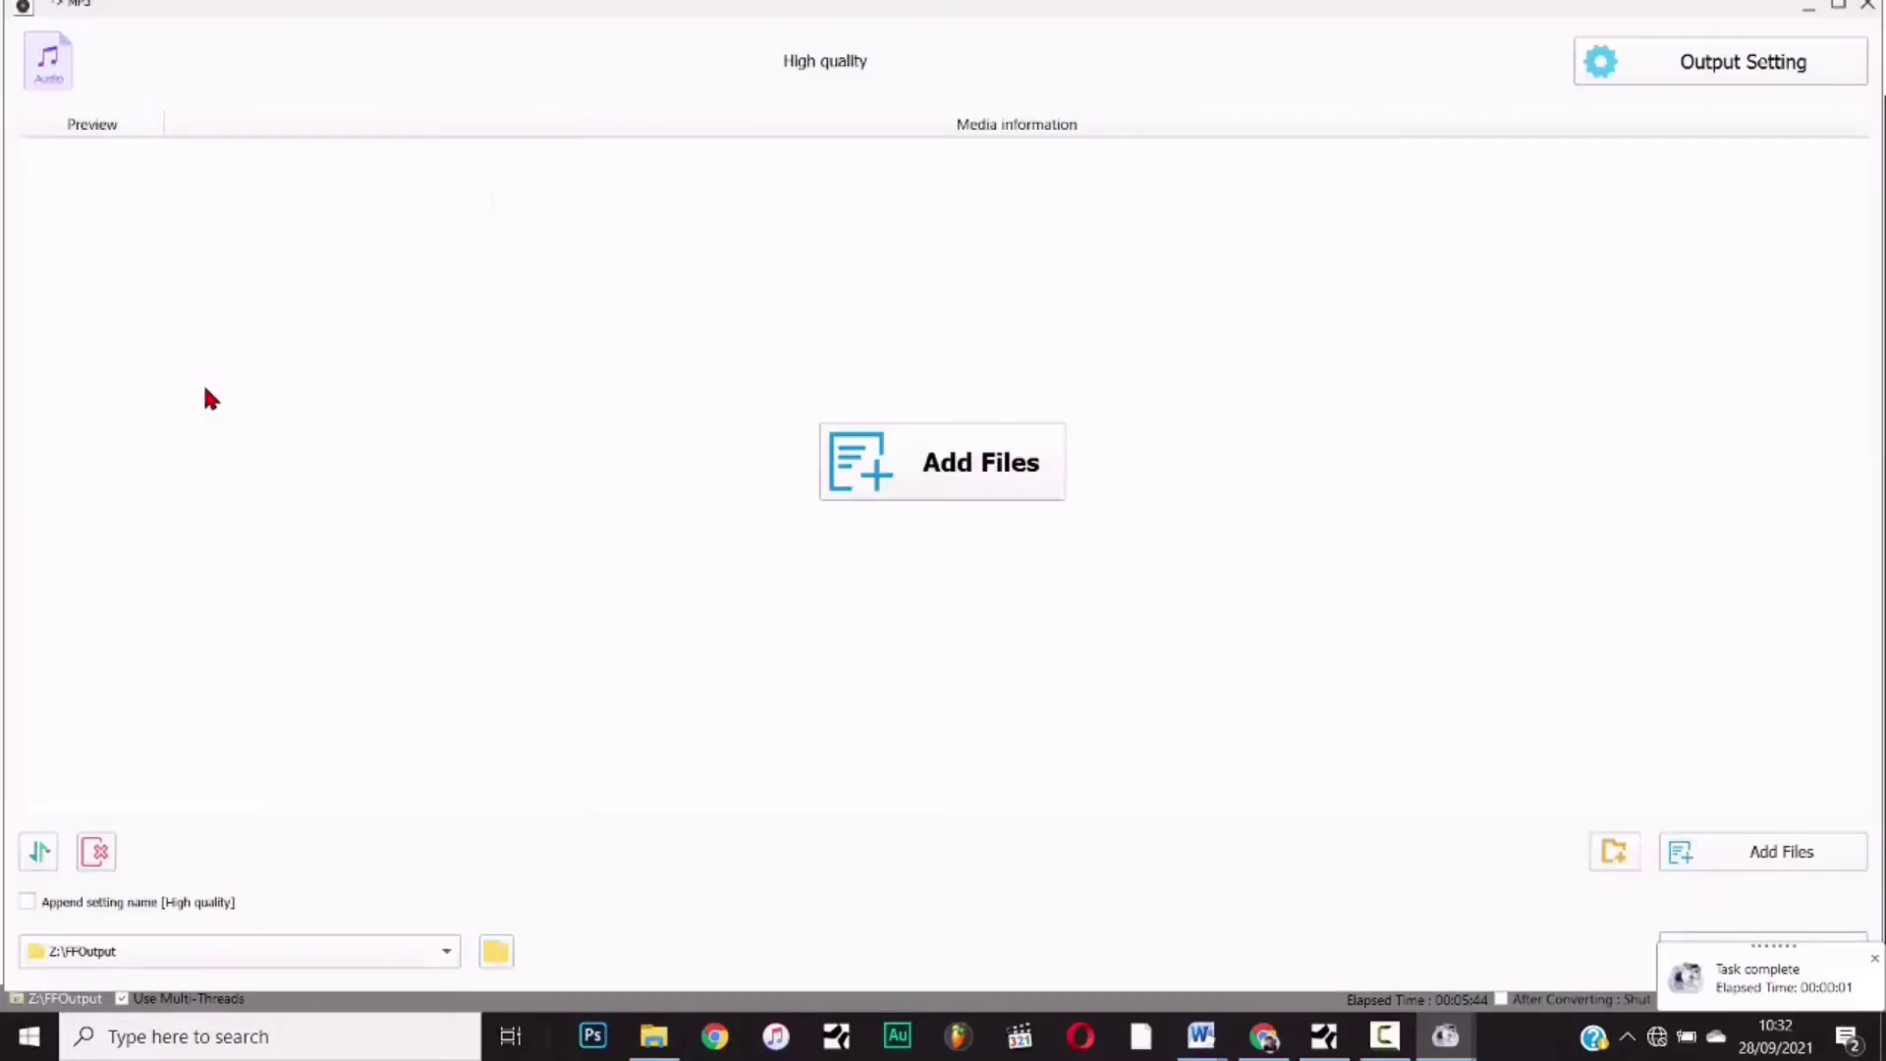
click(933, 464)
click(1355, 479)
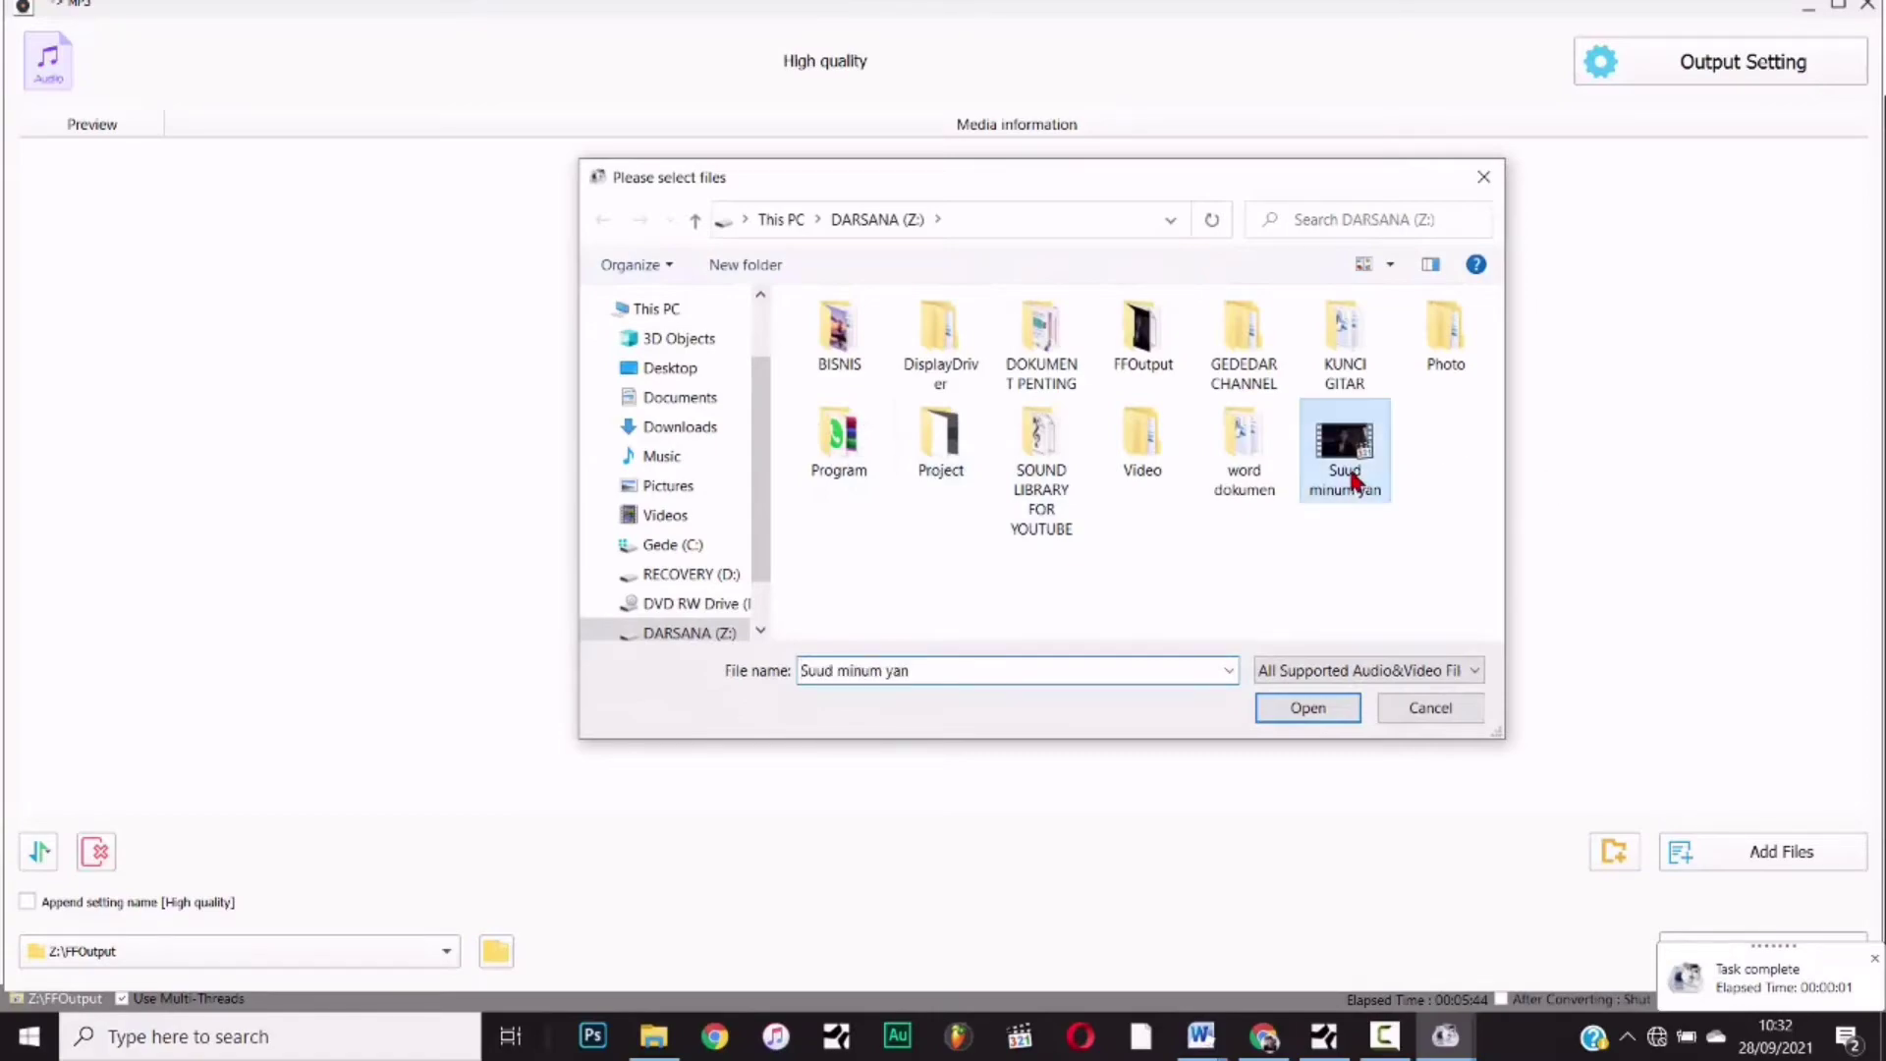
click(1327, 706)
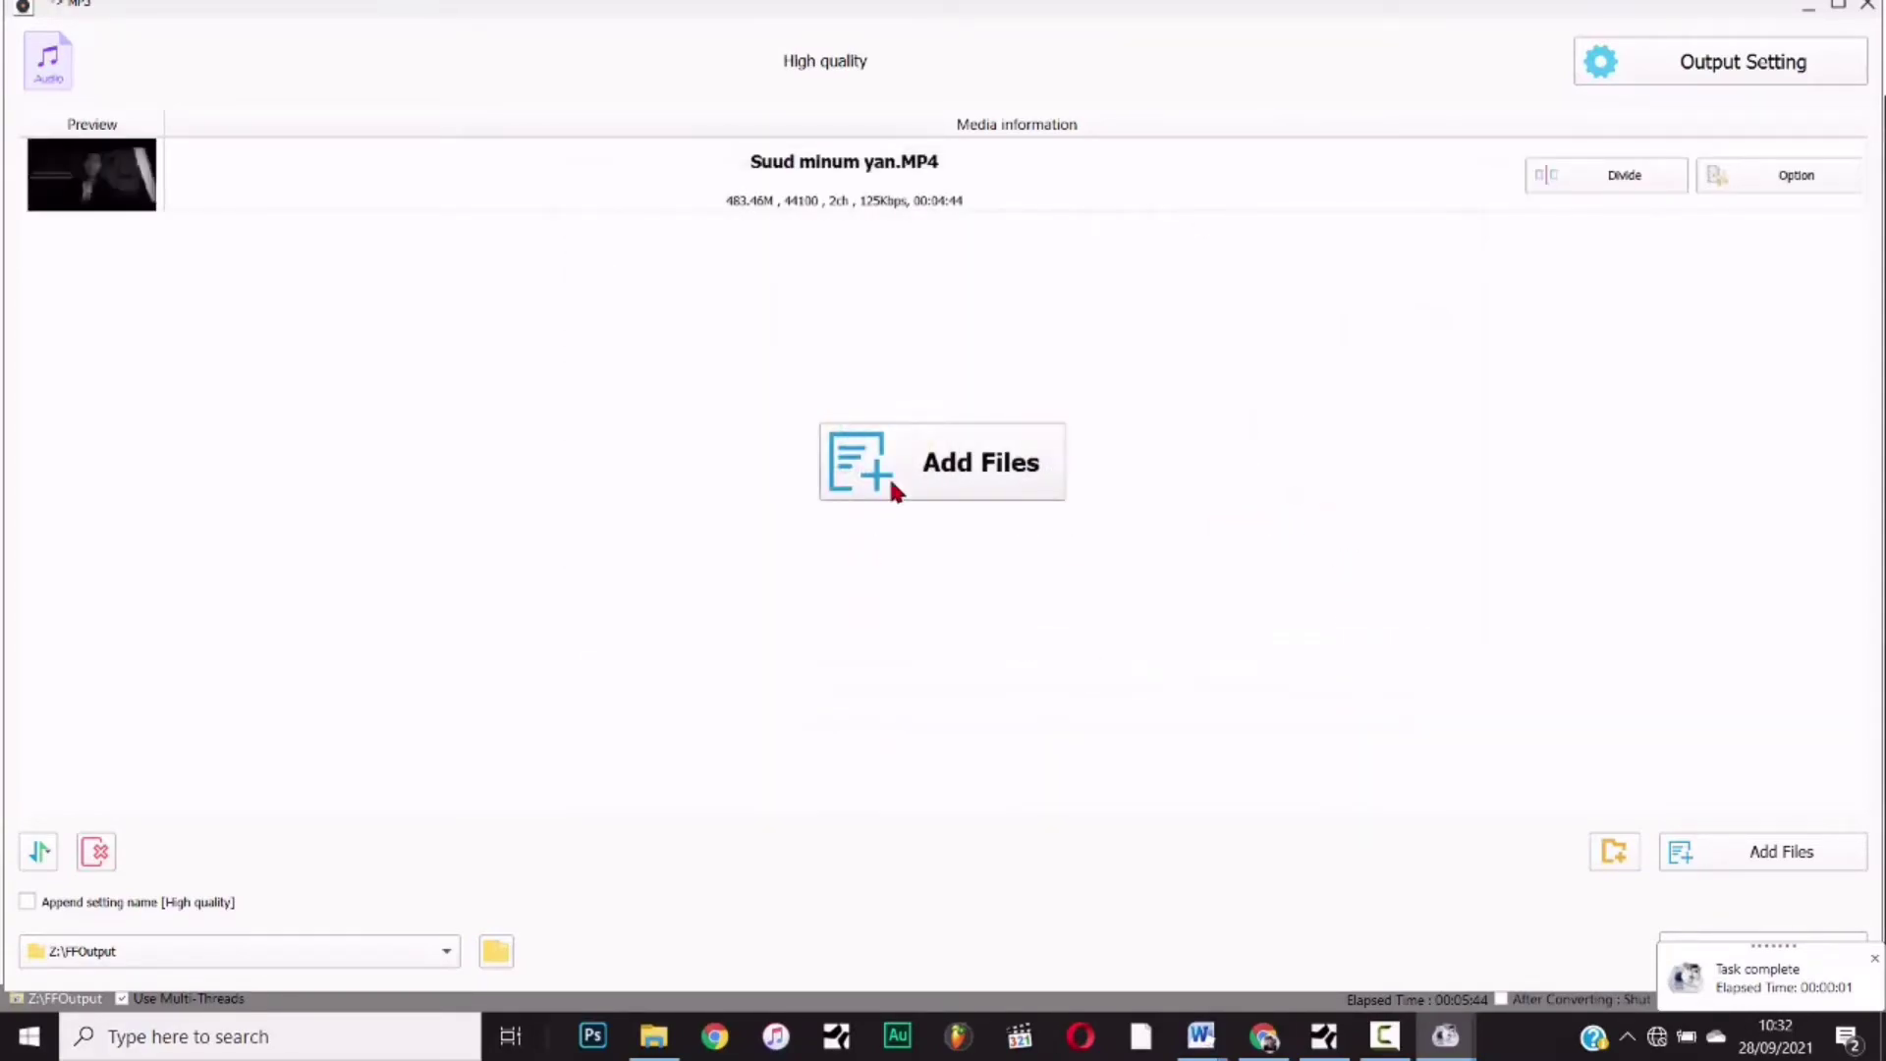
- Review the sample rate options in the MP3 output settings, keep the High quality profile, and run the conversion
click(1869, 25)
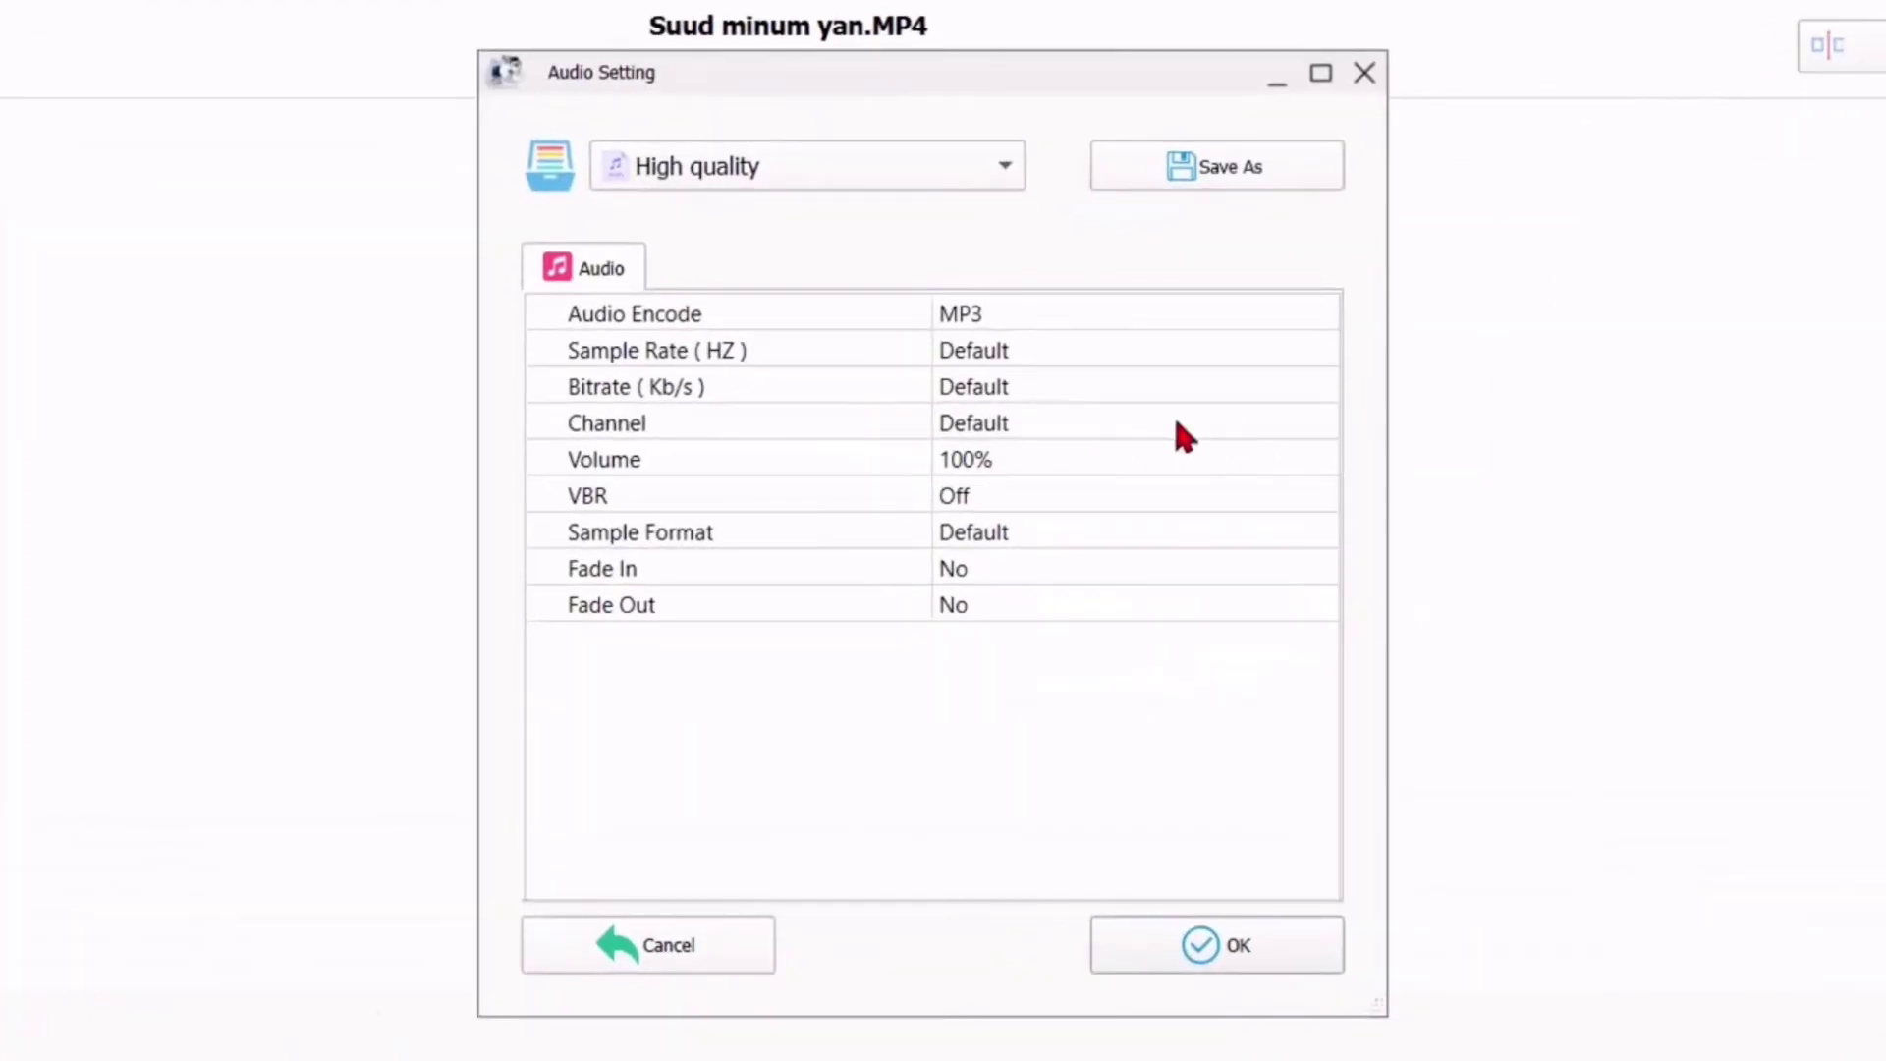
click(1015, 358)
click(1323, 351)
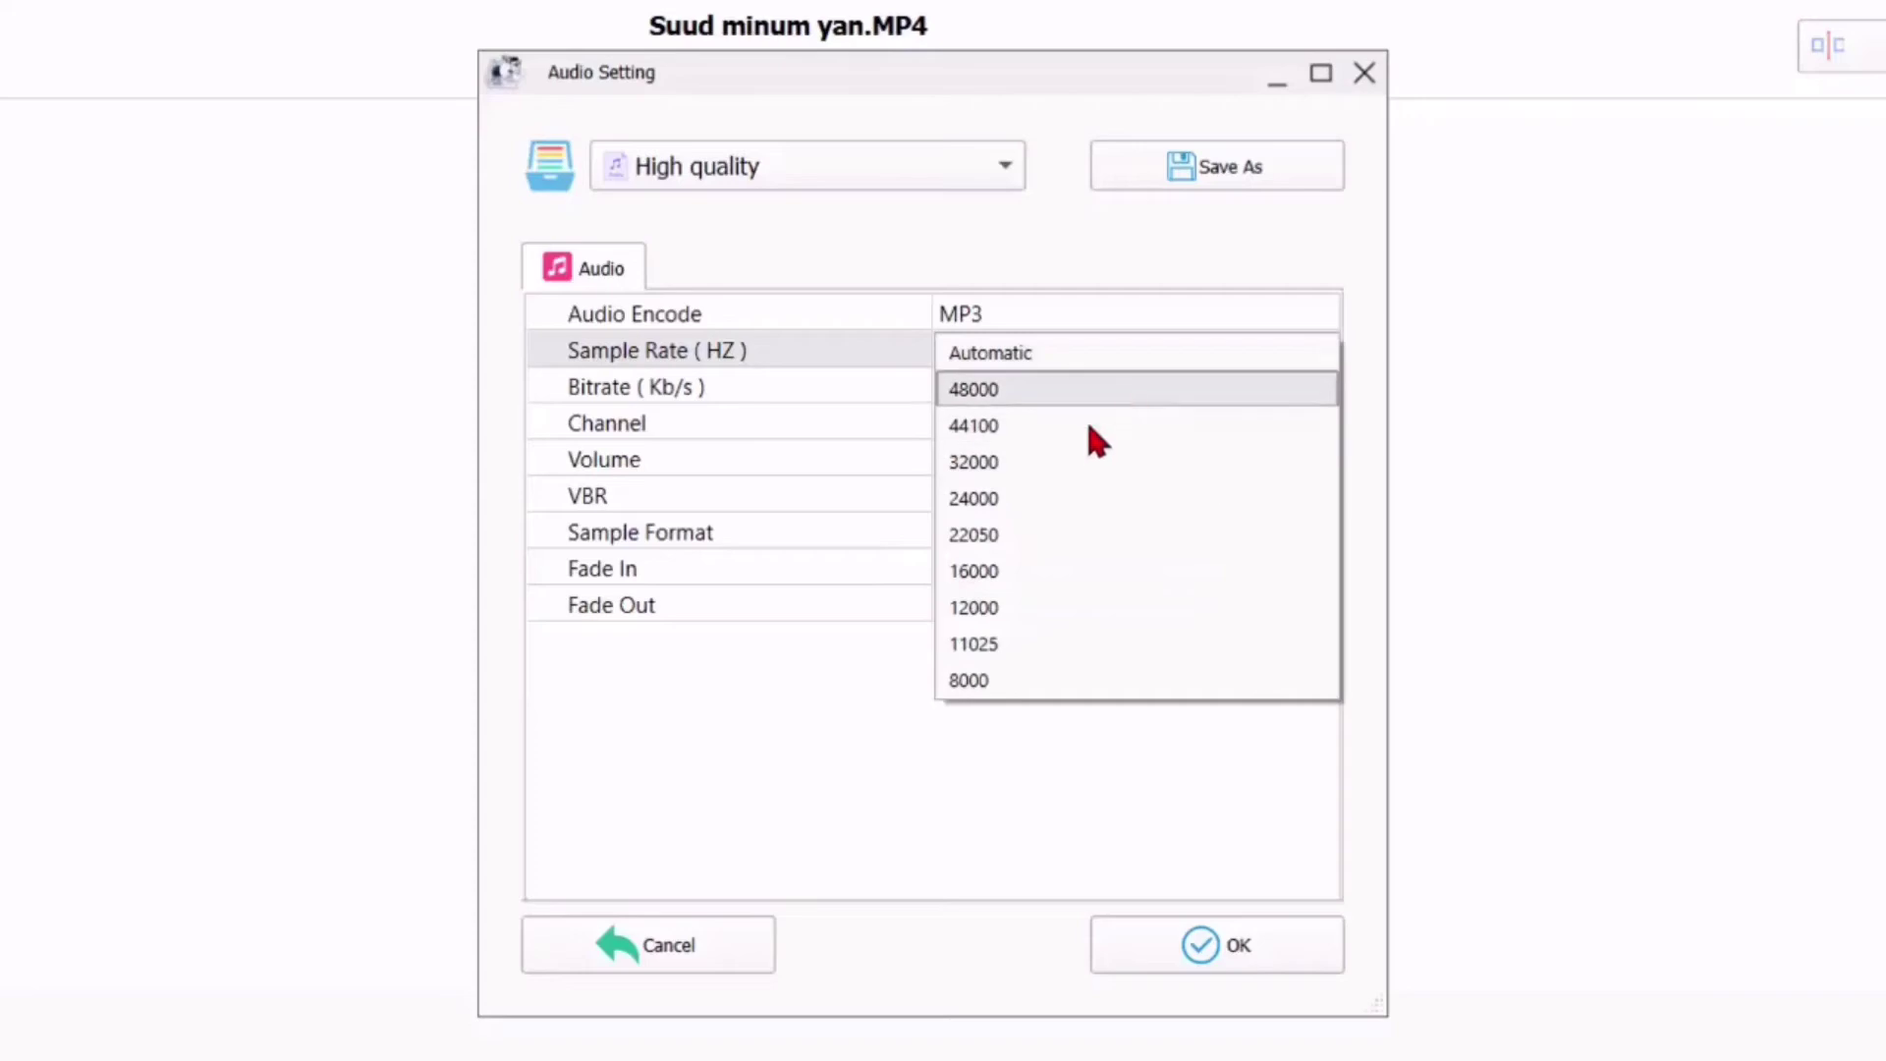
click(1240, 318)
click(1216, 945)
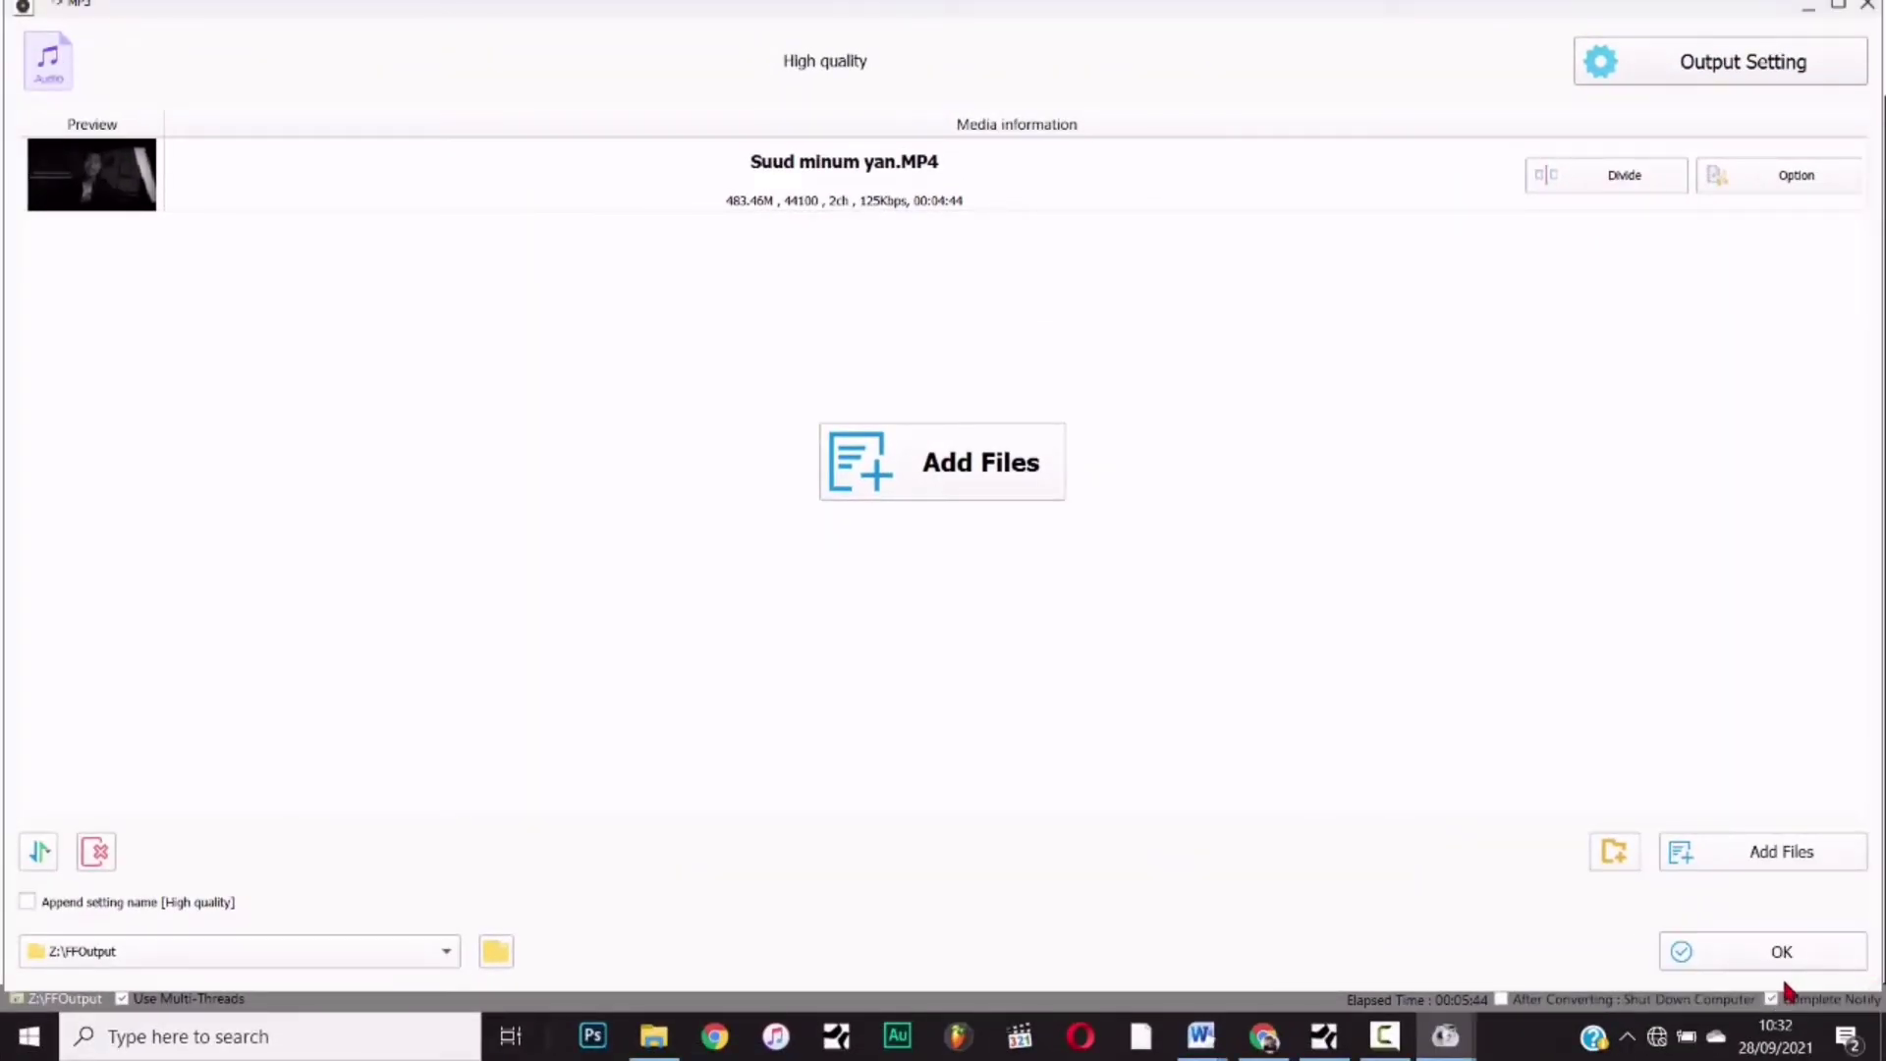
click(1758, 951)
click(525, 77)
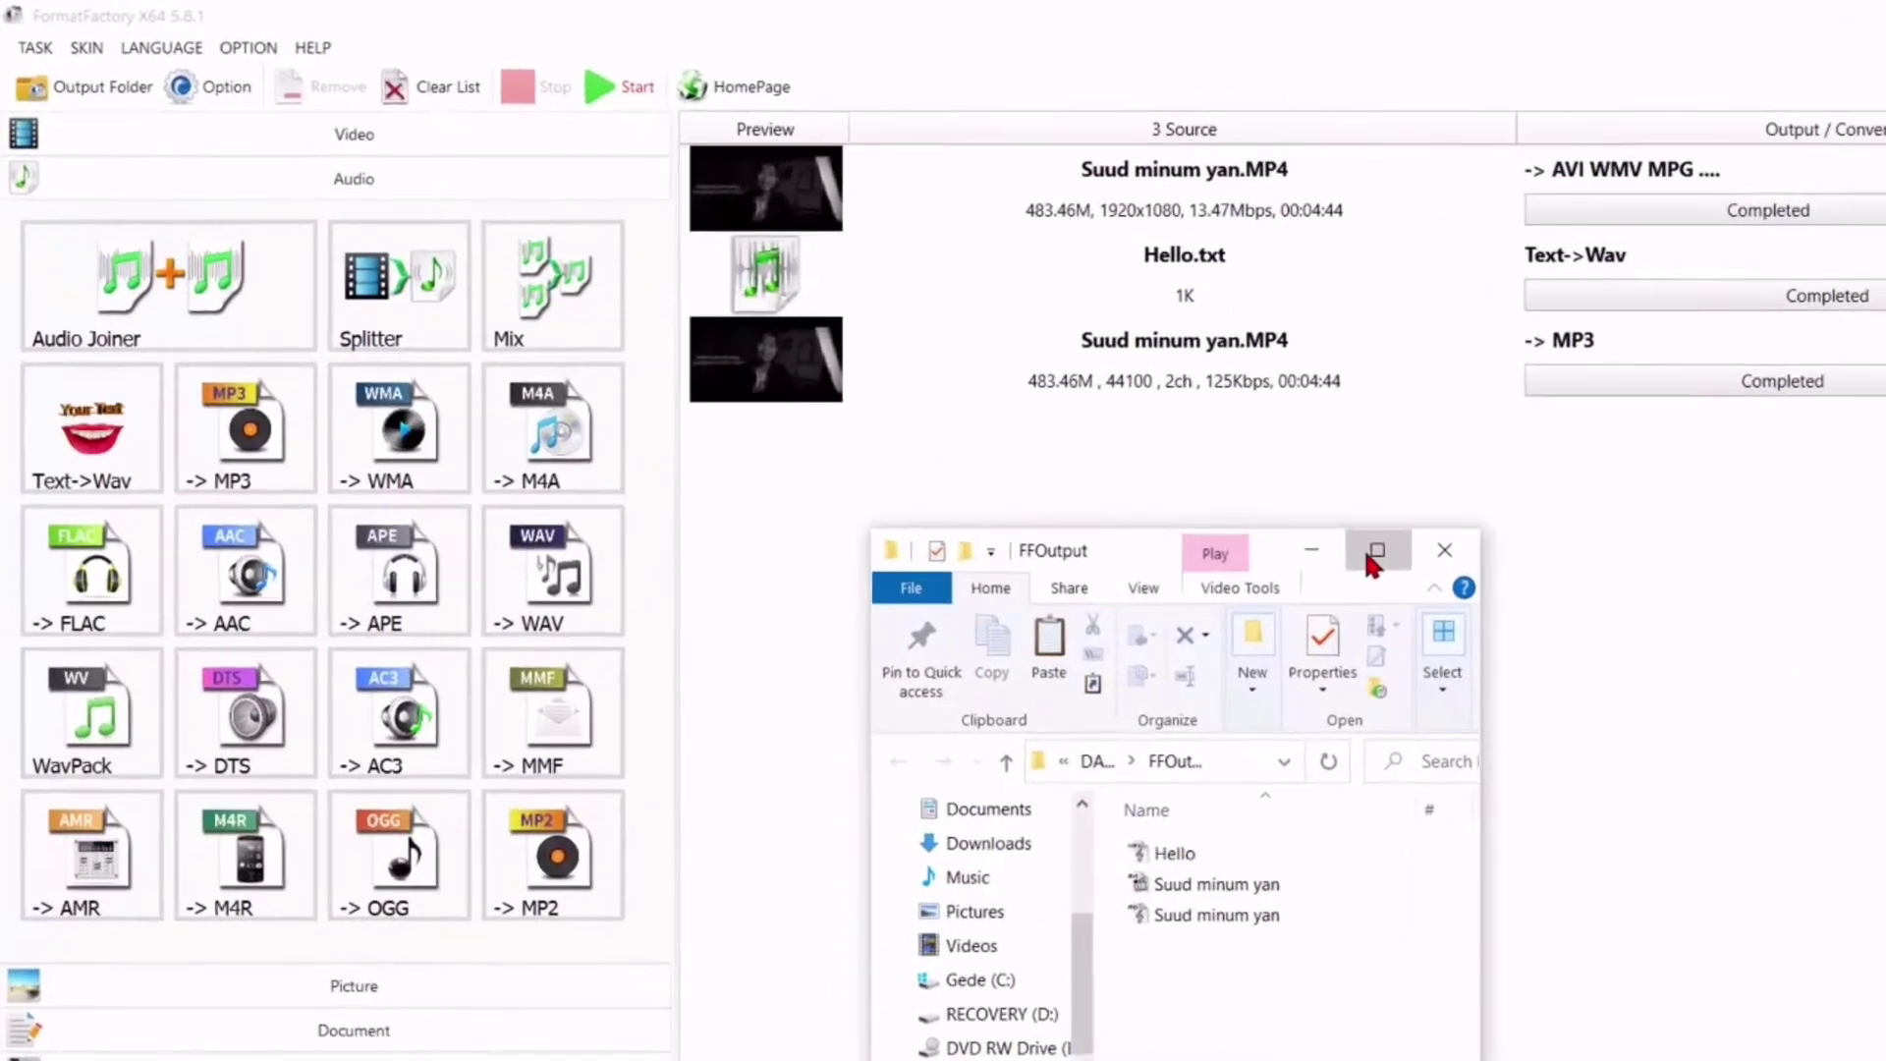
- Check the file properties of the converted "Suud minum yan" MP3 in the maximized FFOutput folder and play it briefly
click(1187, 474)
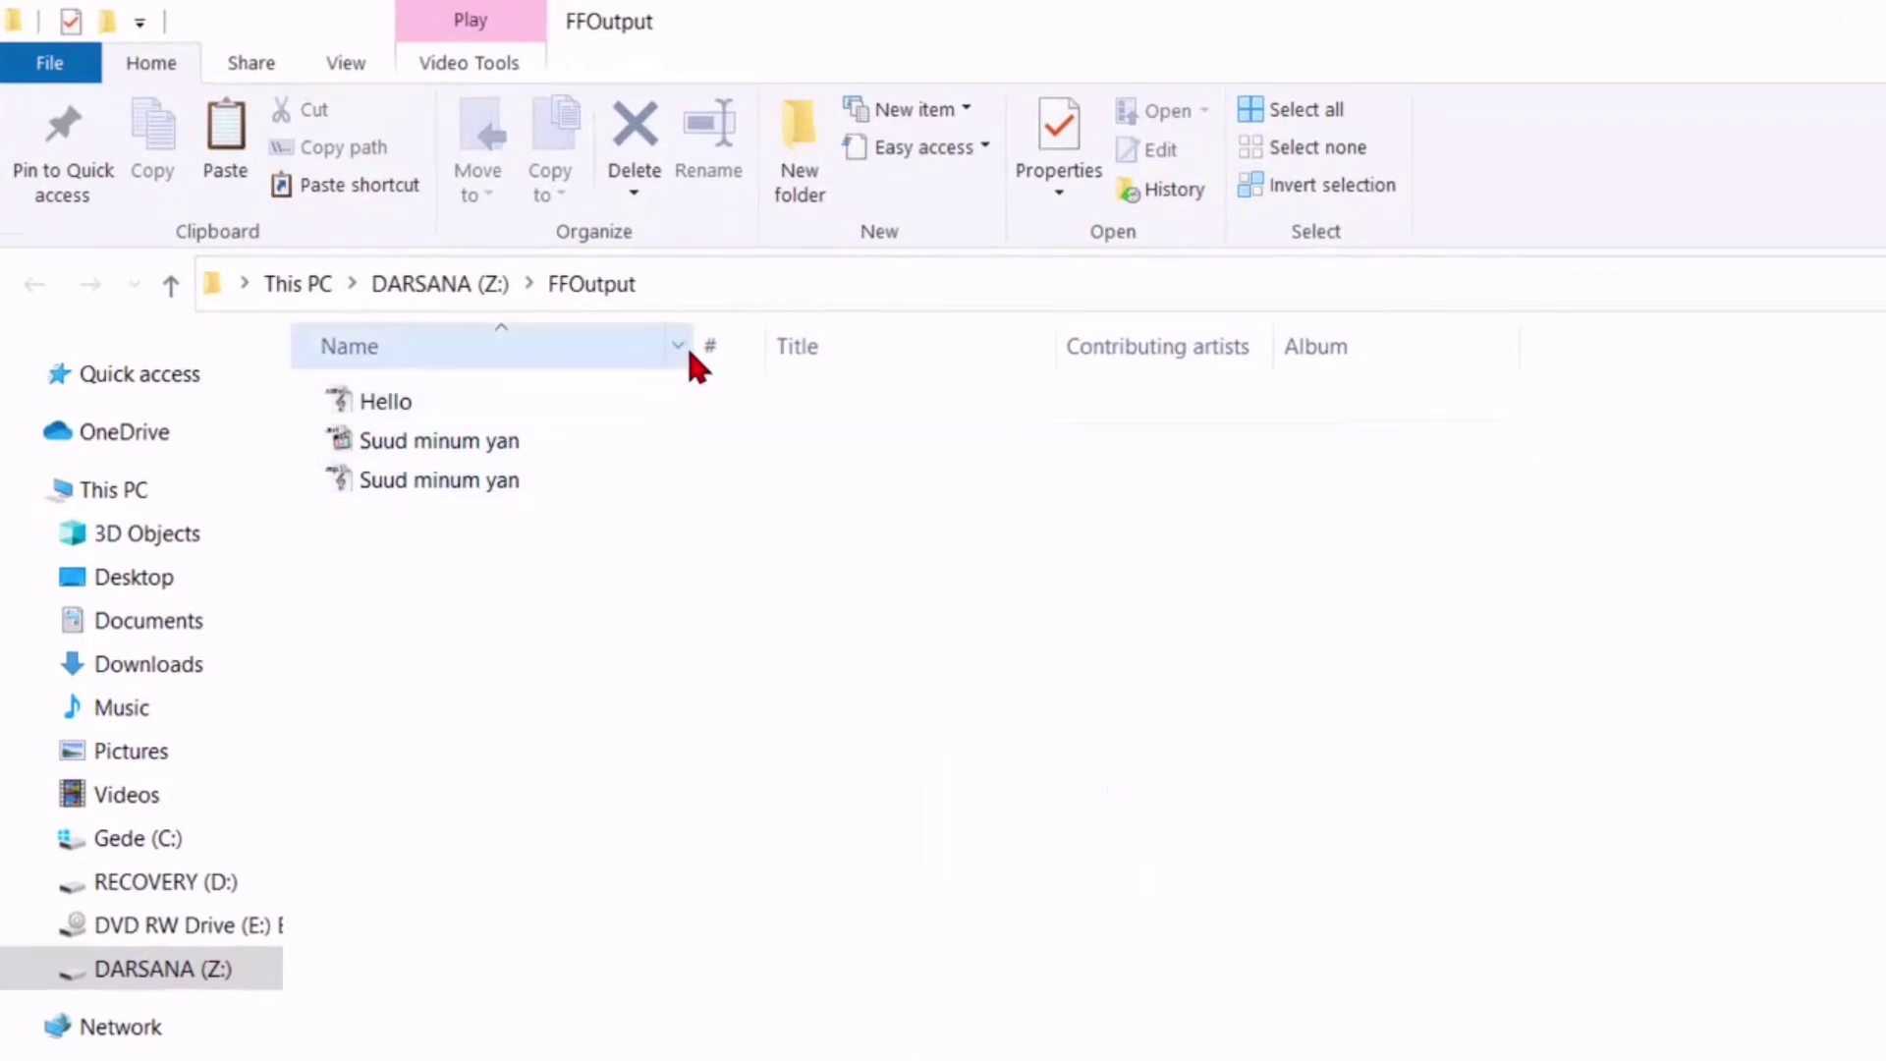
double_click(699, 351)
right_click(457, 491)
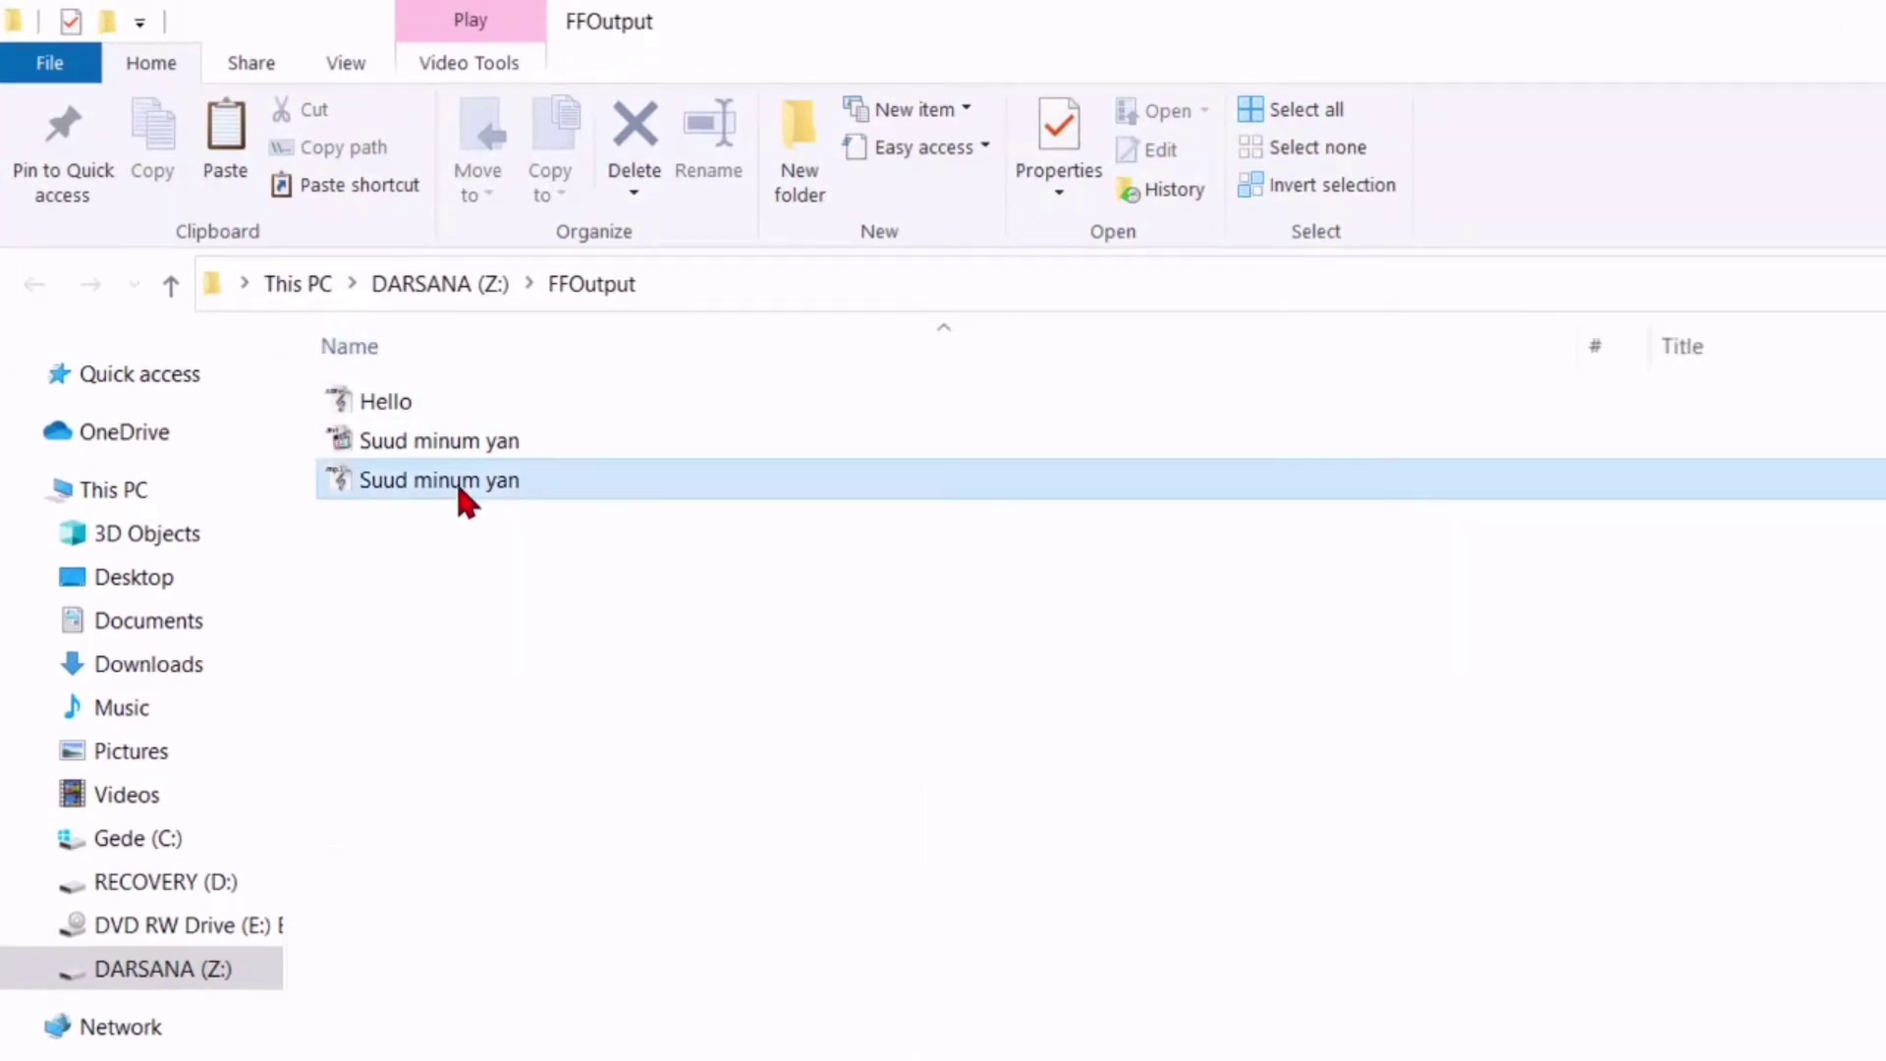
click(860, 1003)
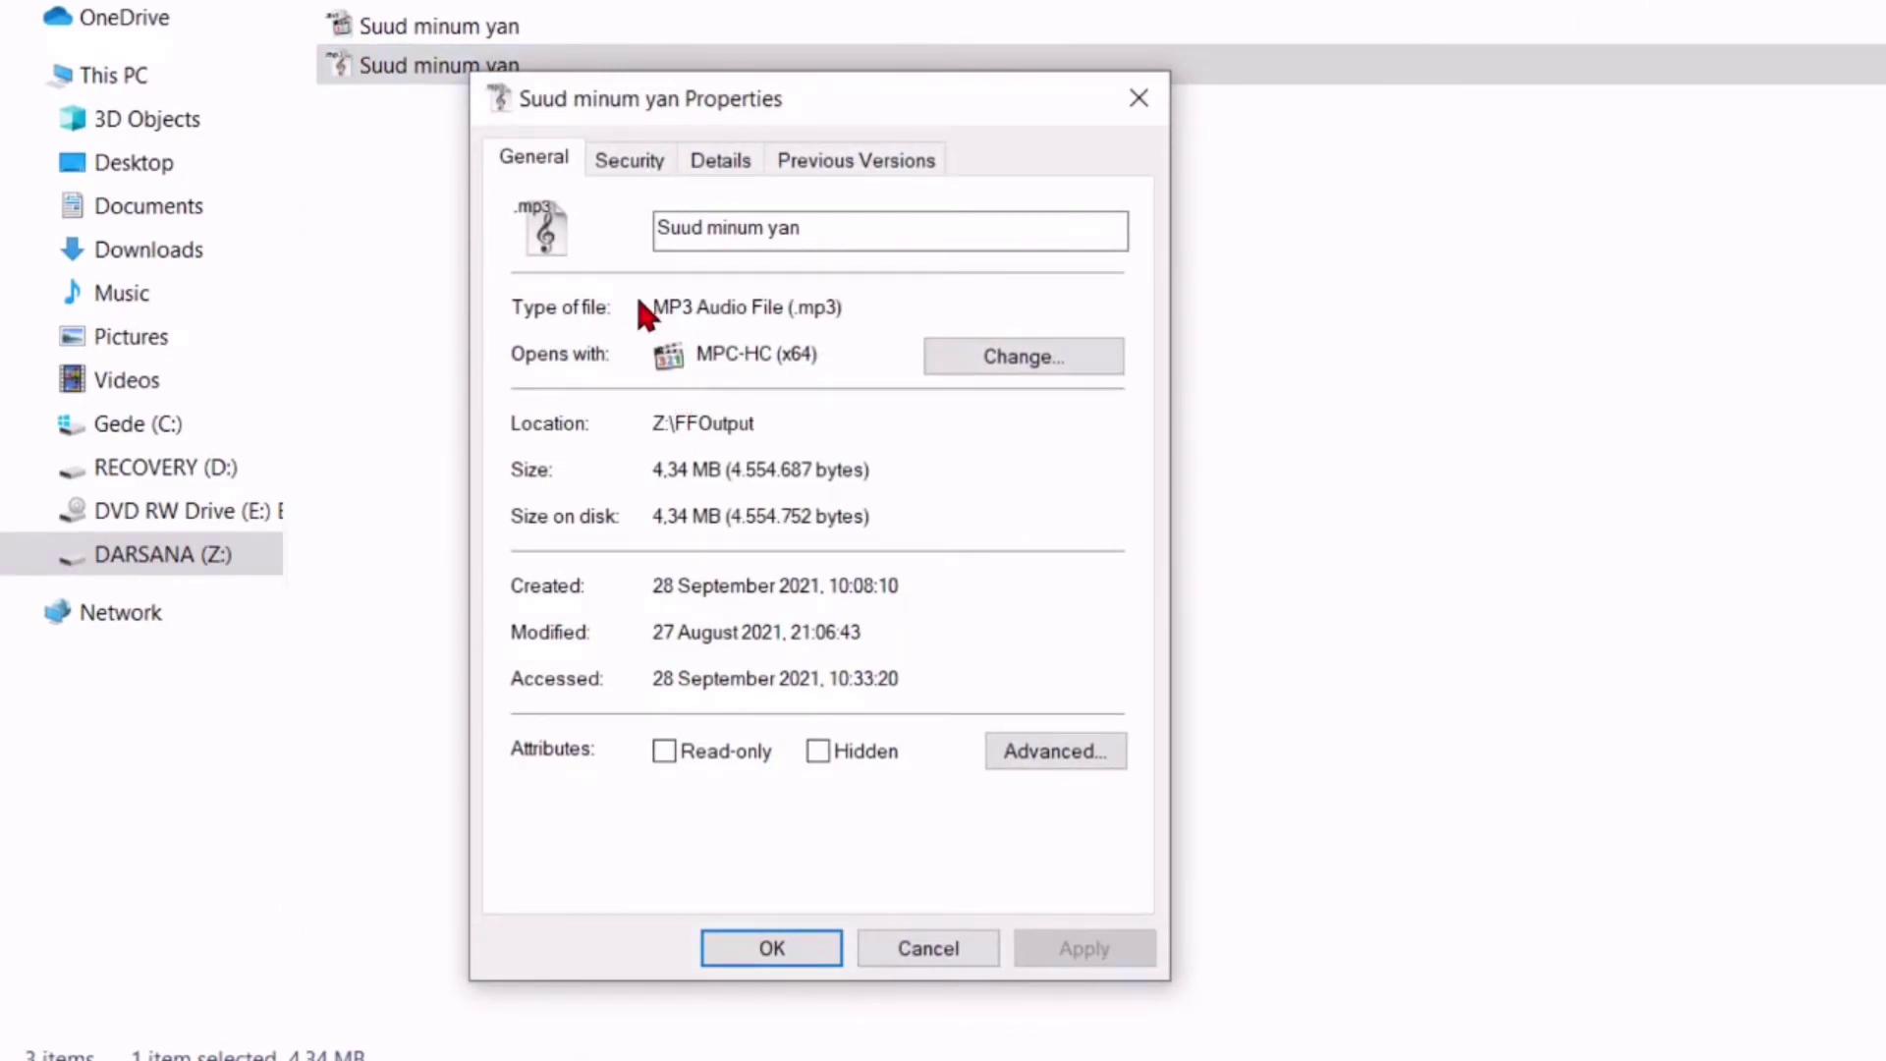
click(1138, 97)
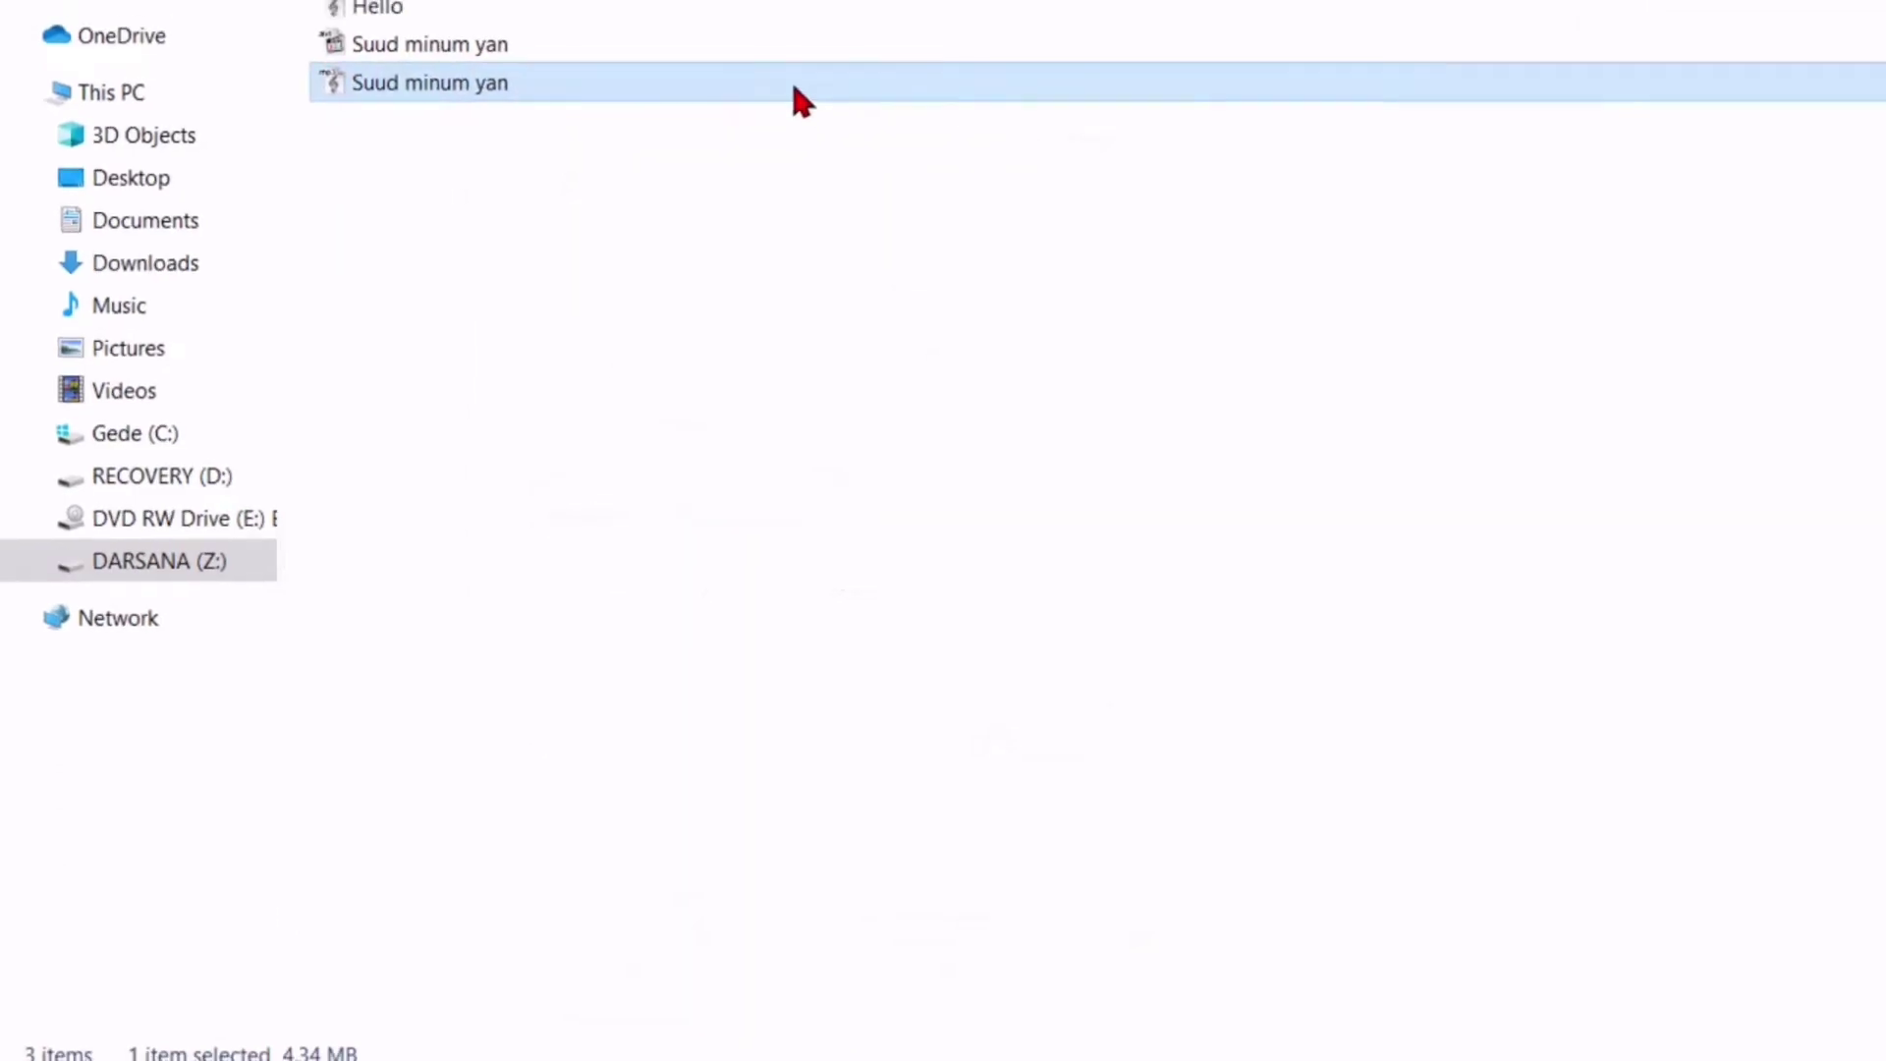
double_click(792, 90)
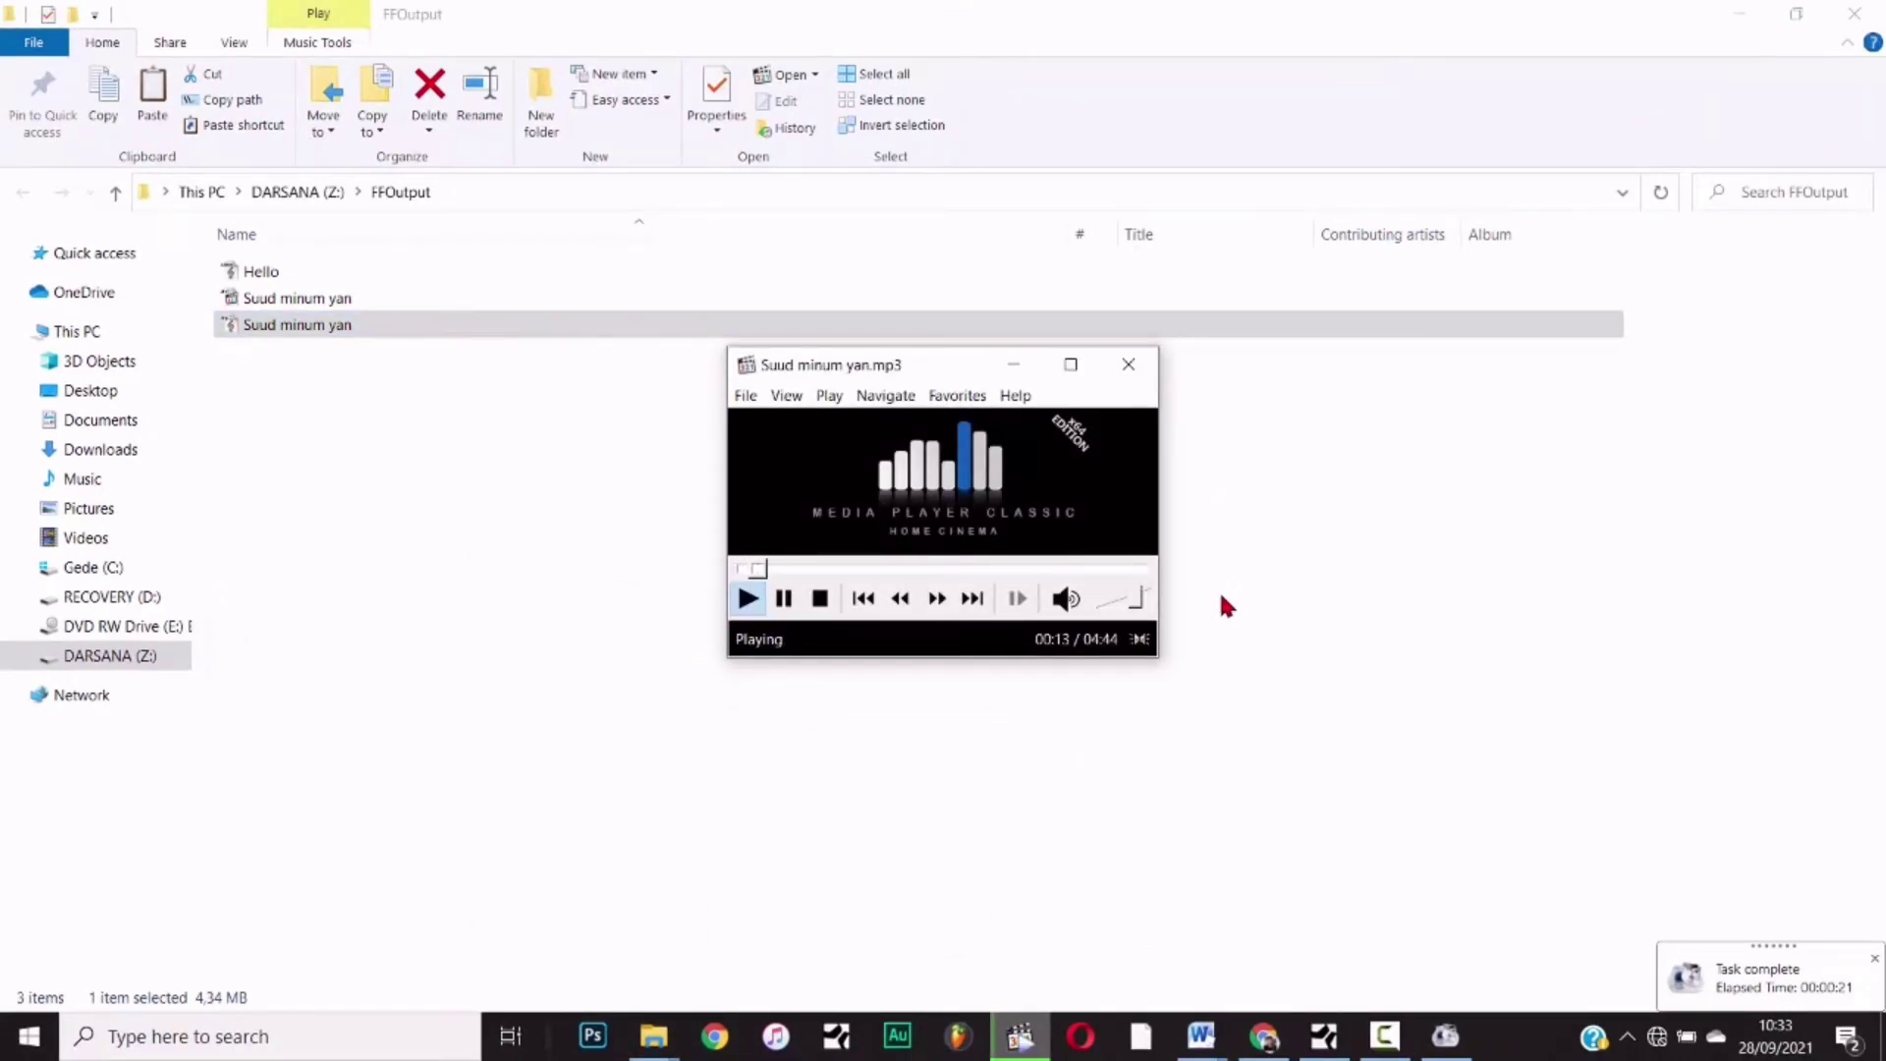
click(1128, 364)
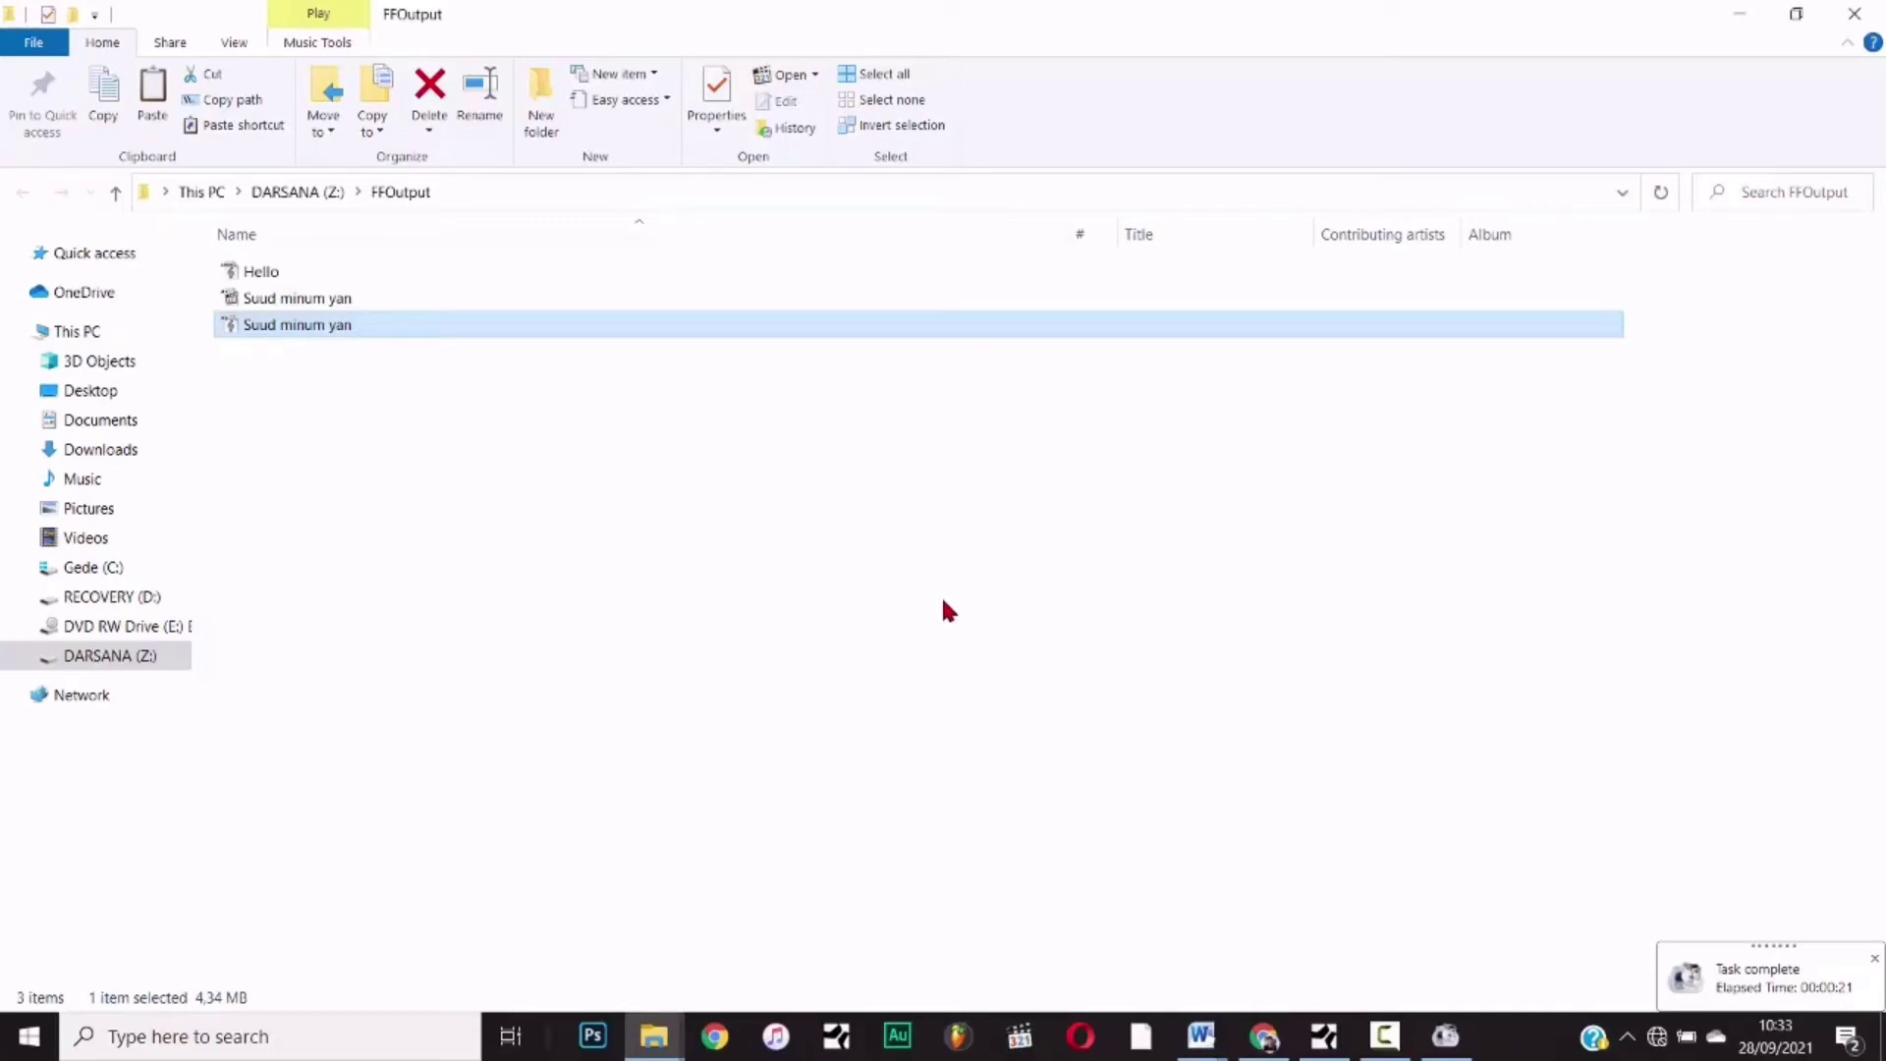
- Switch back to FormatFactory and look through the Picture, Document and ROM Device\DVD\CD\ISO conversion tools
click(1444, 1035)
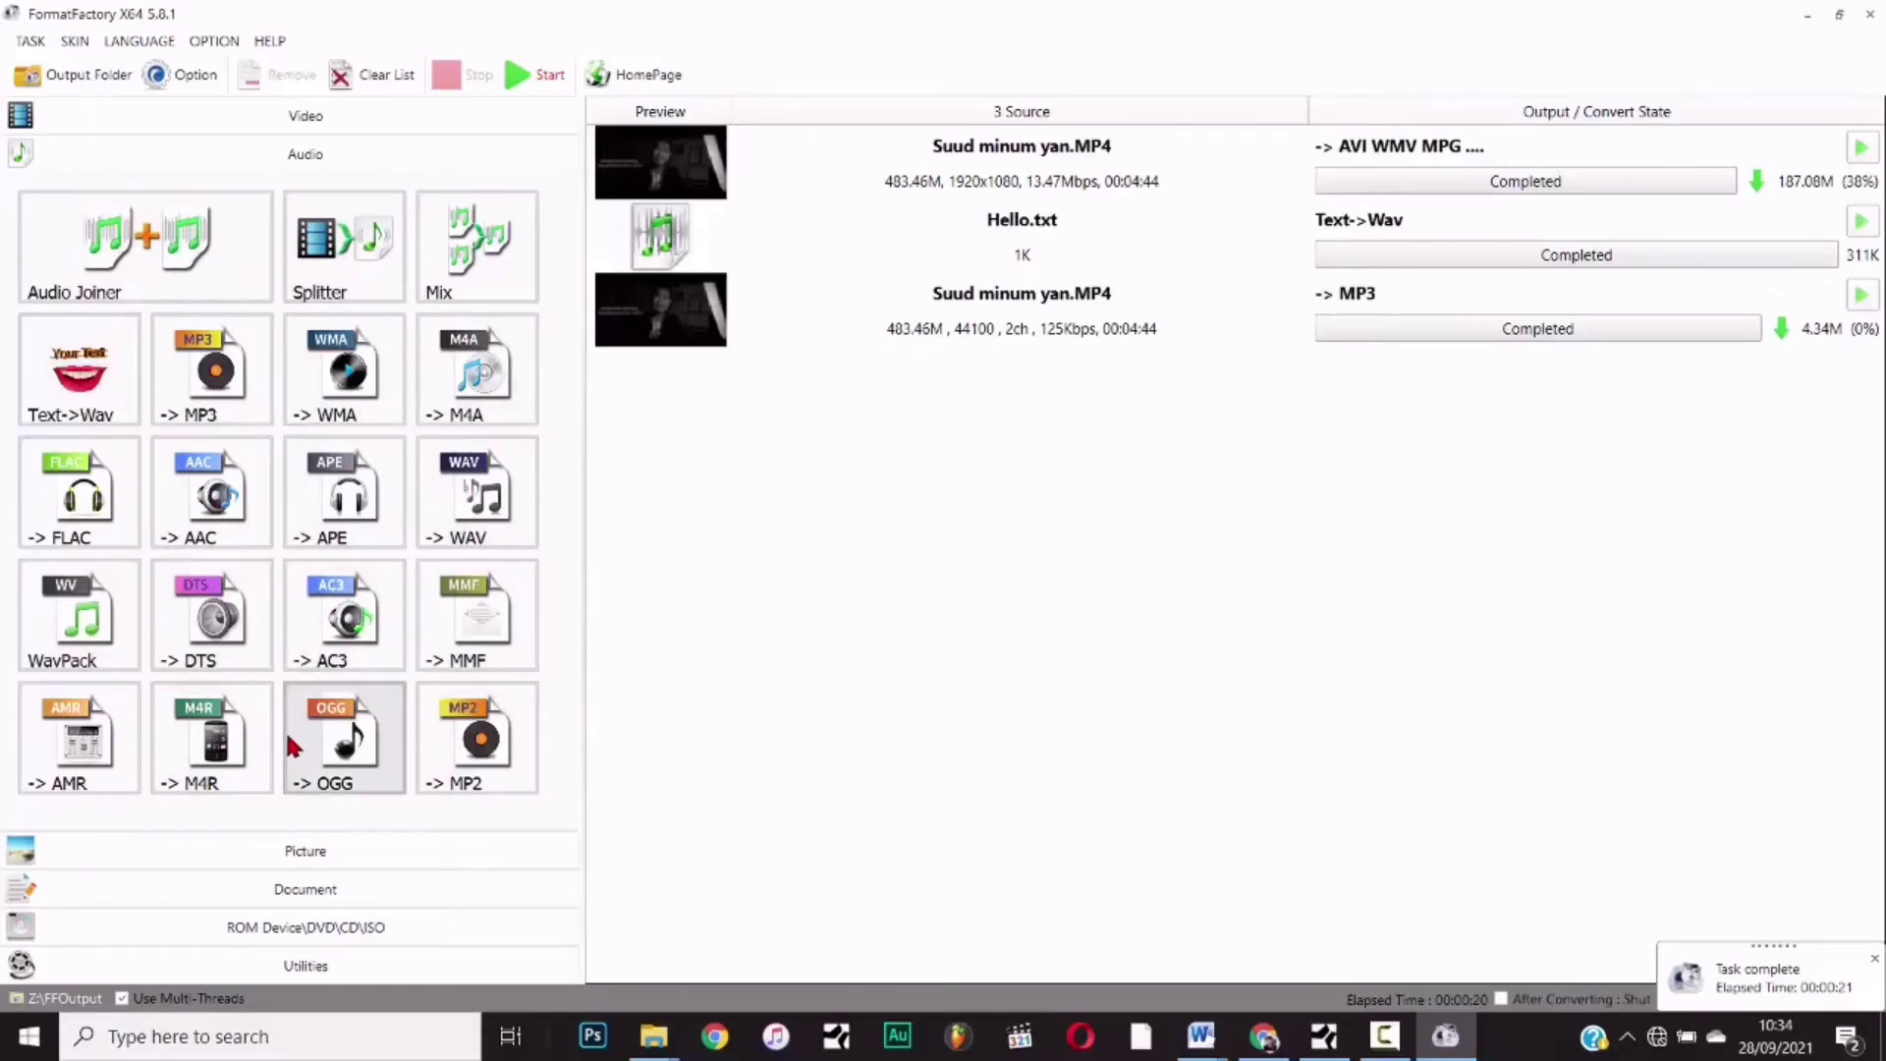
click(371, 855)
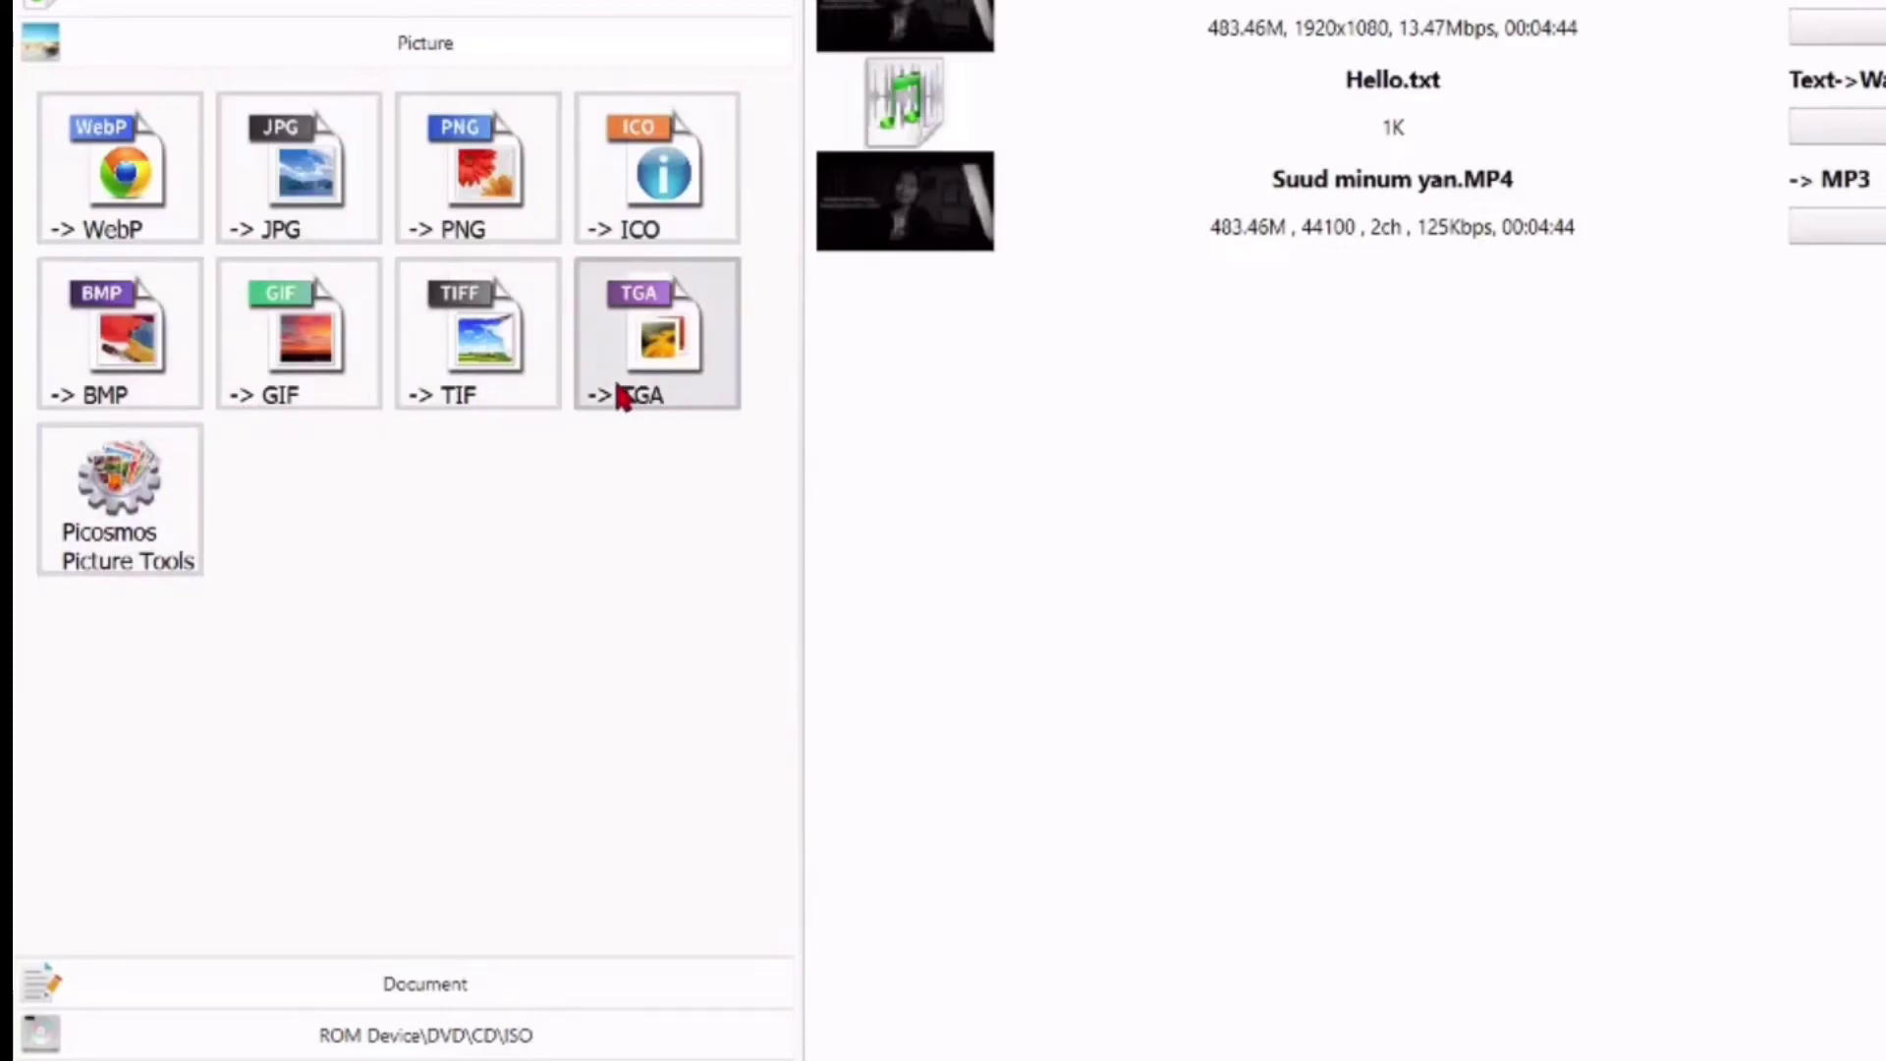
click(523, 1004)
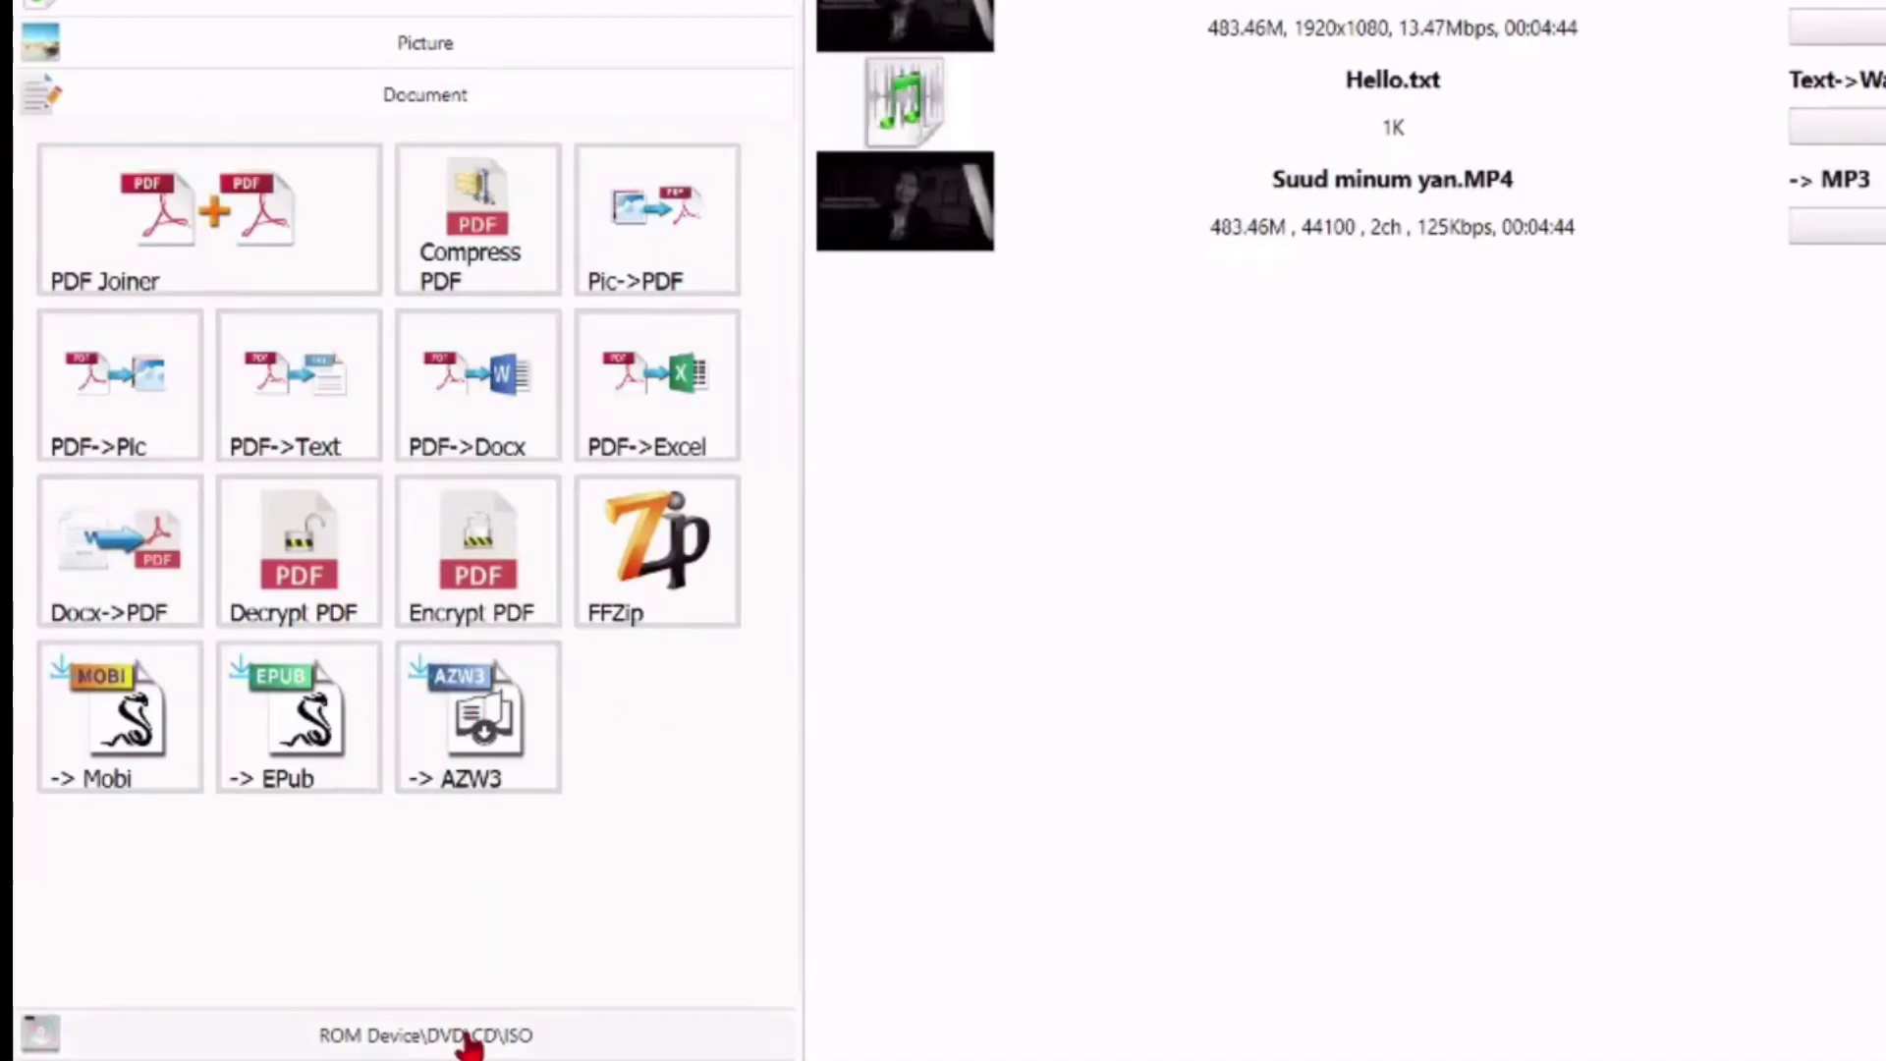
click(467, 1037)
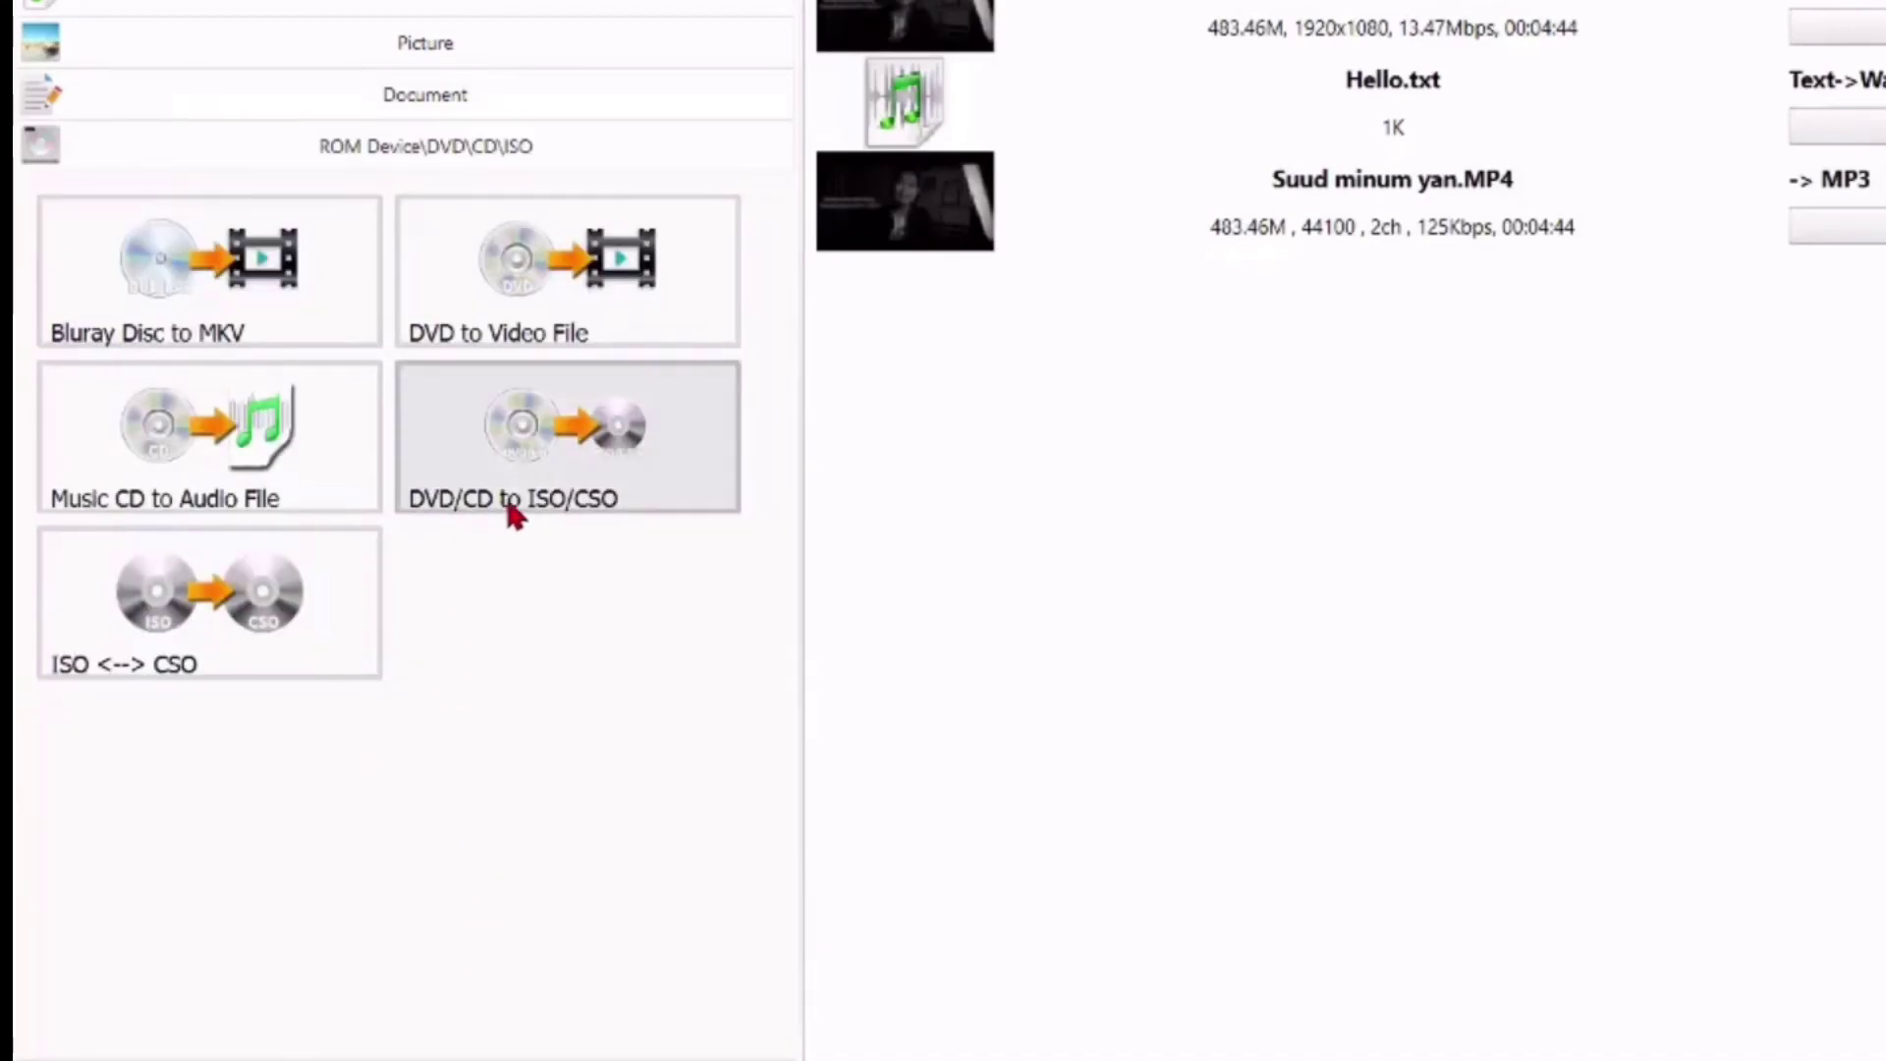